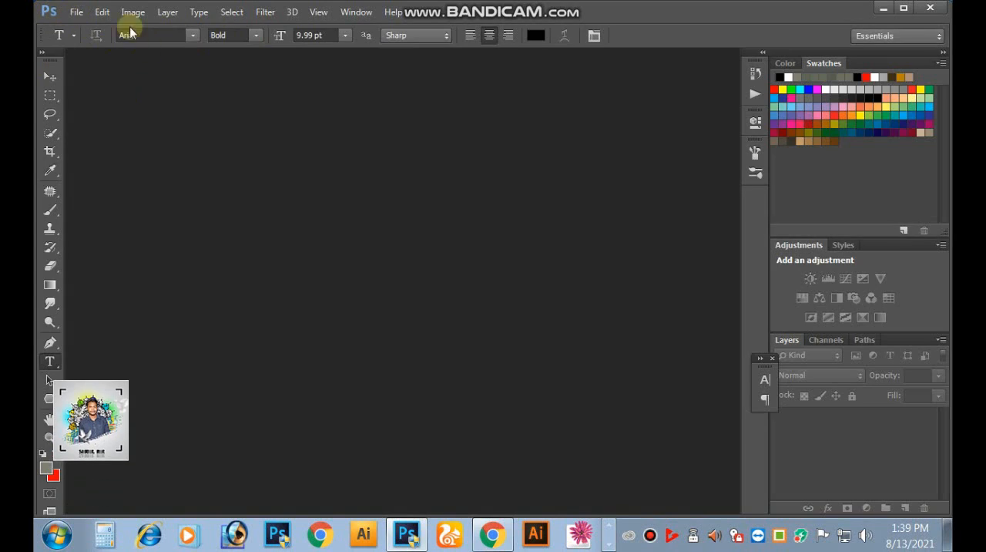
click(76, 13)
click(113, 29)
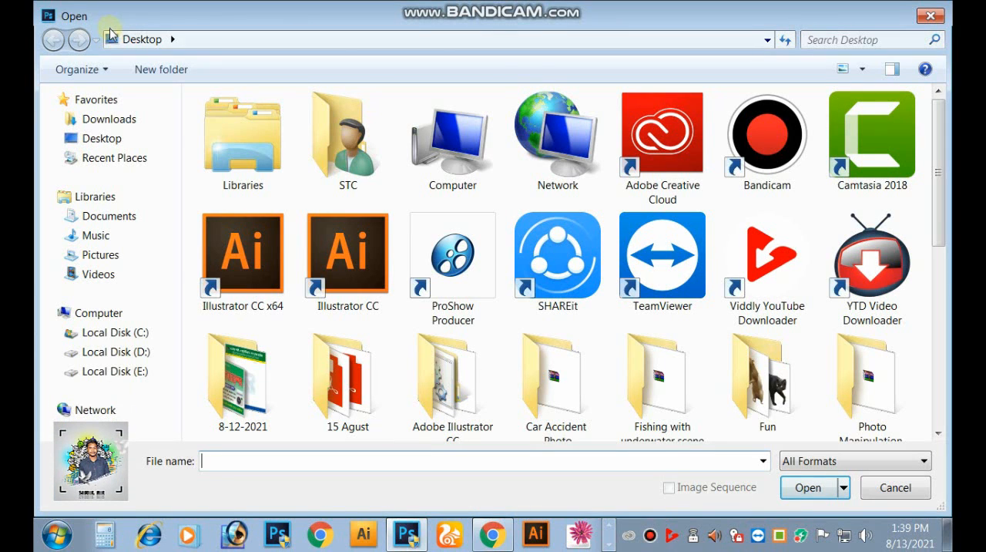
click(106, 138)
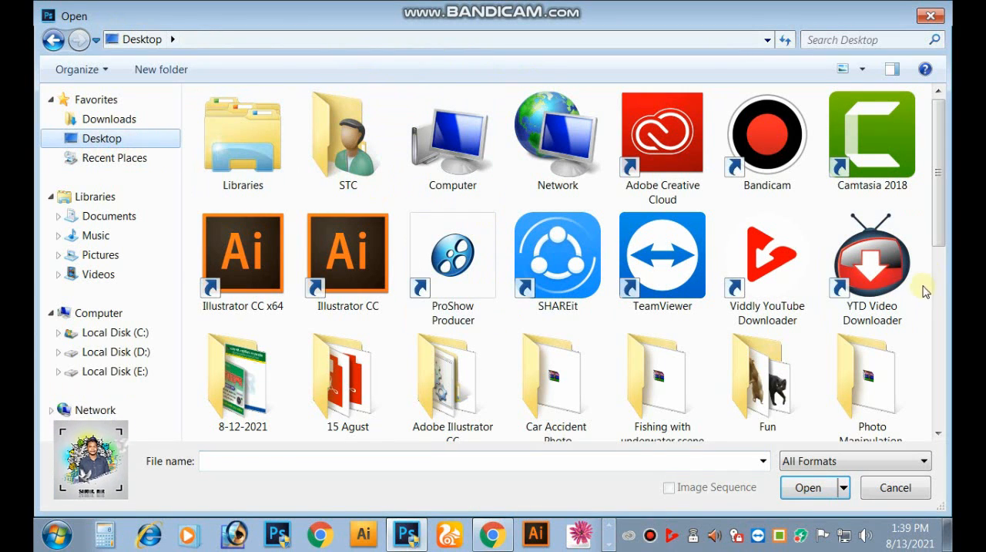
drag(937, 230, 938, 412)
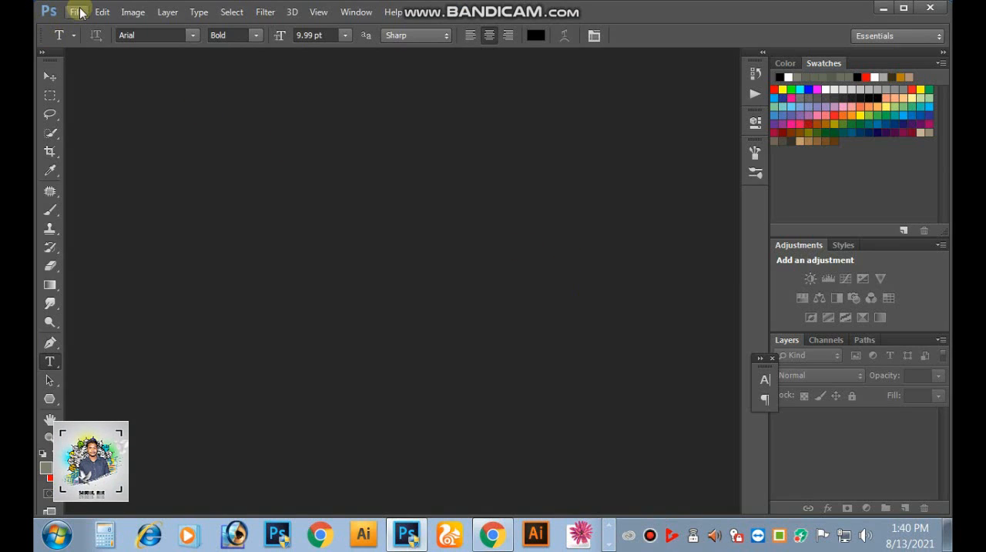
- Open the foggy ground image EUVkUHd from the Desktop and activate the Move tool
click(77, 12)
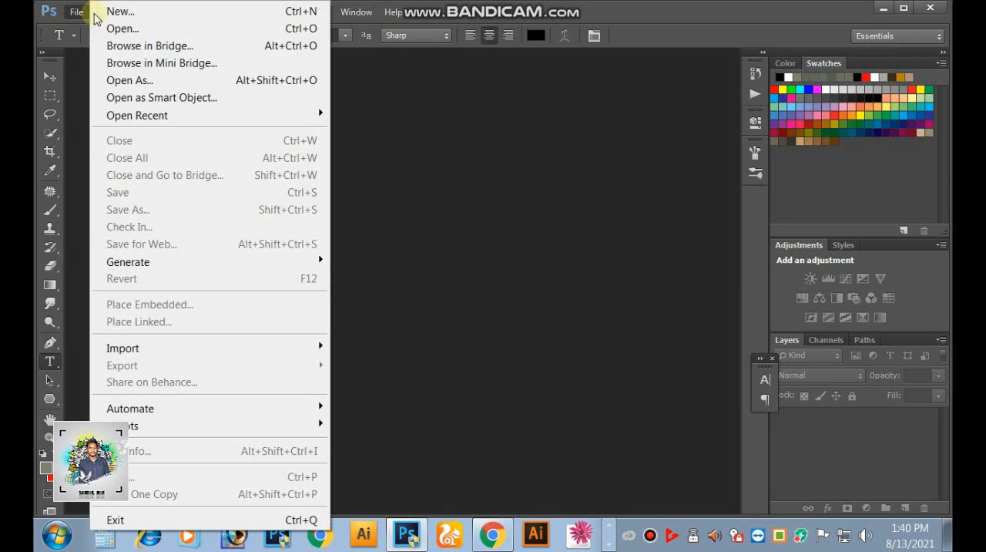
click(91, 28)
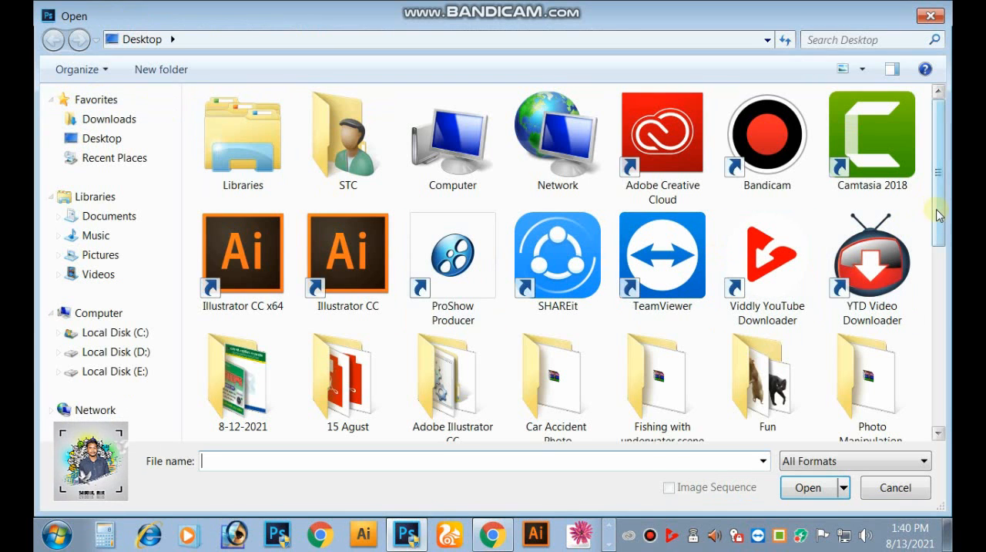
scroll(886, 224, down, 2)
double_click(767, 289)
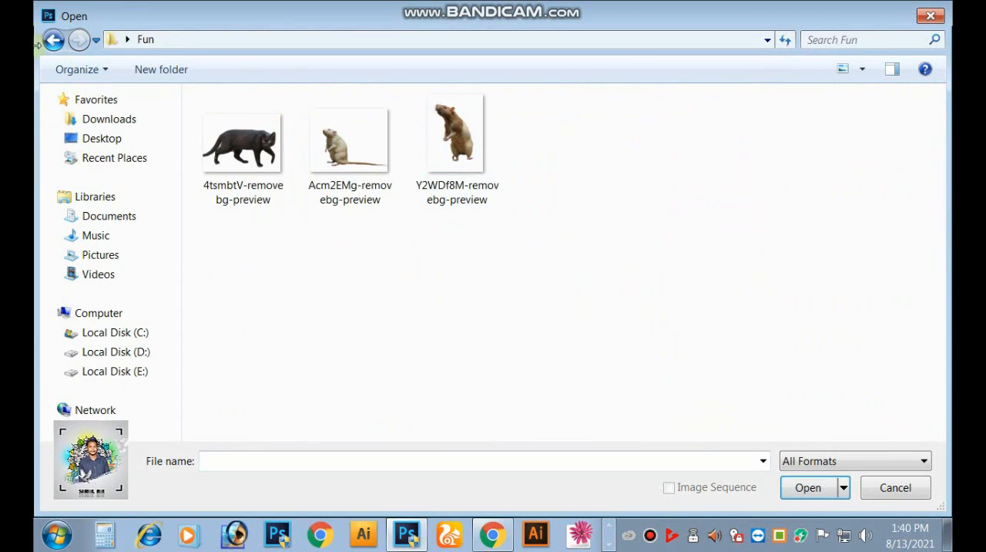
click(51, 40)
scroll(936, 222, down, 2)
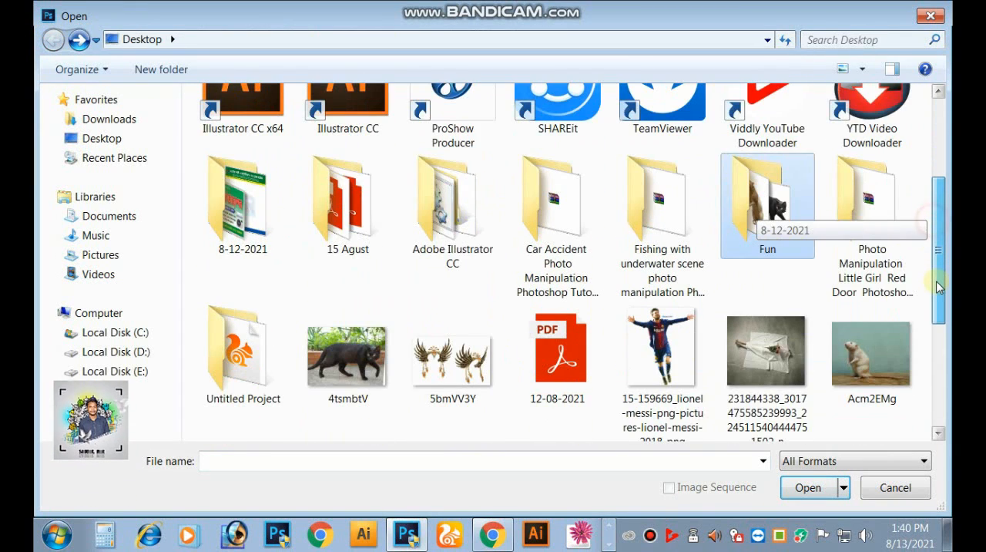
scroll(886, 324, down, 1)
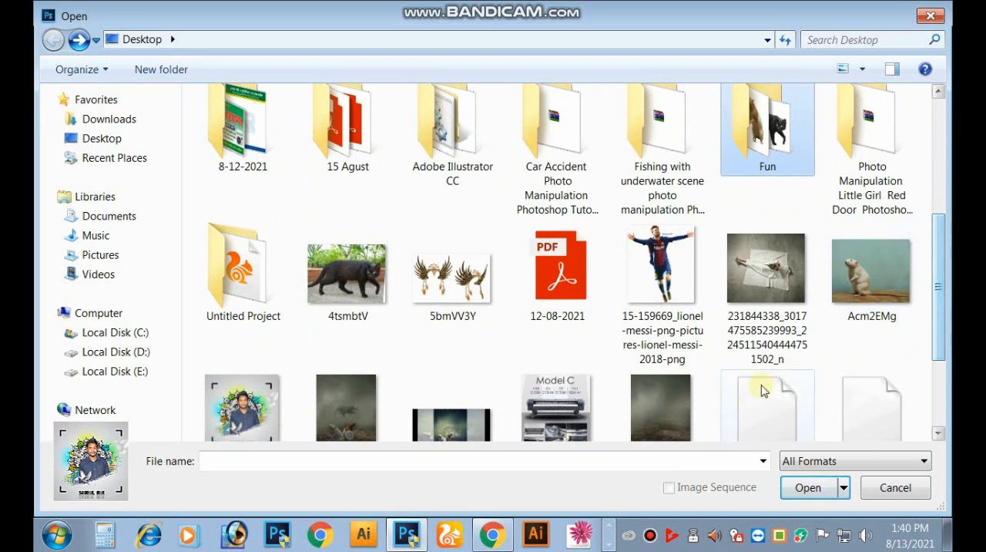
scroll(762, 391, down, 1)
click(670, 386)
click(809, 487)
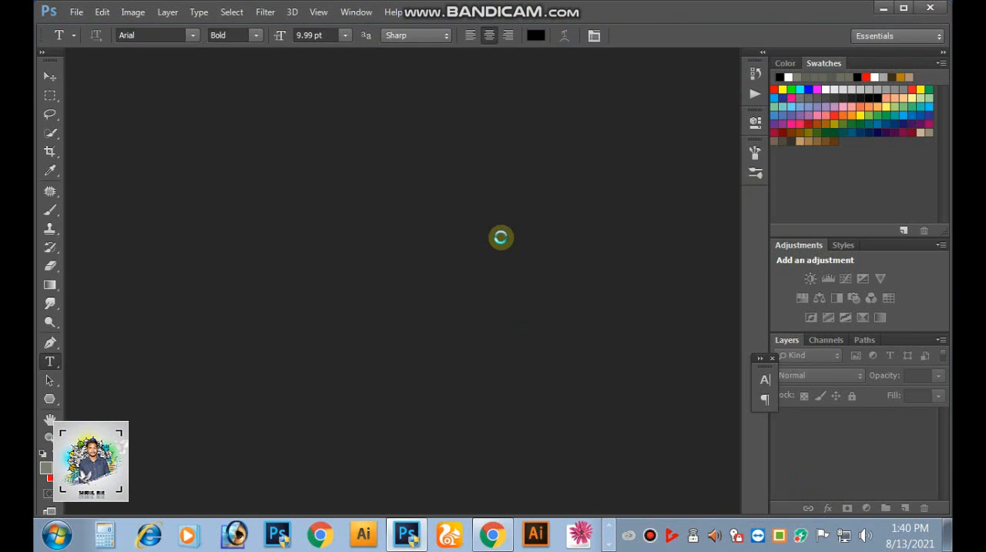
click(50, 76)
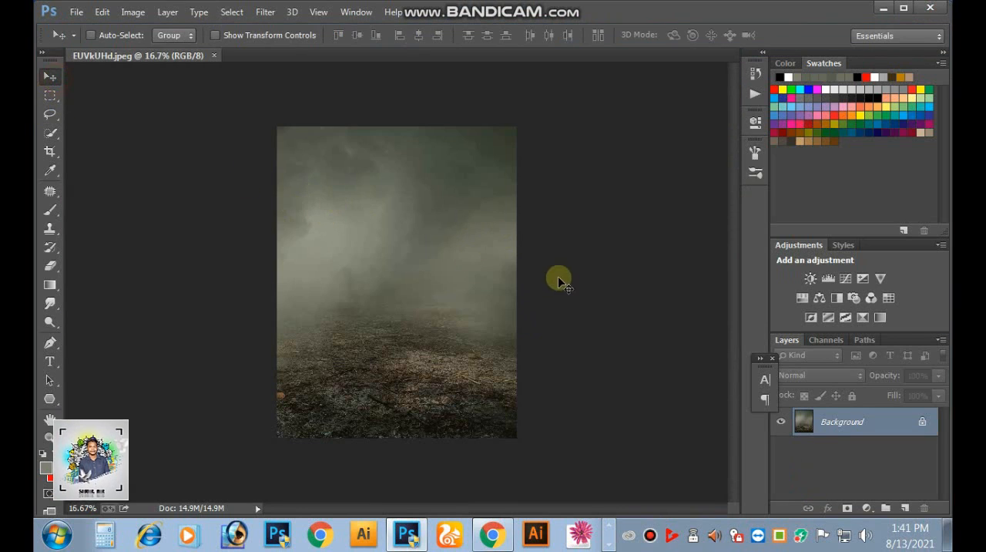
- Open the cut-outs Acm2EMg-removebg-preview and Y2WDf8M-removebg-preview together from the Fun folder on the Desktop
drag(461, 301, 490, 222)
drag(496, 193, 486, 230)
drag(478, 226, 459, 221)
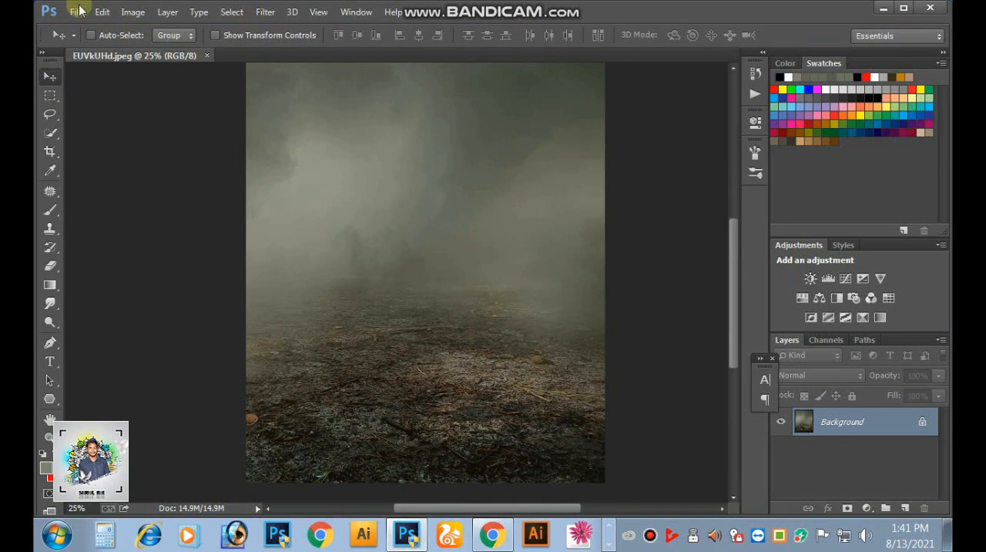
click(77, 11)
click(66, 29)
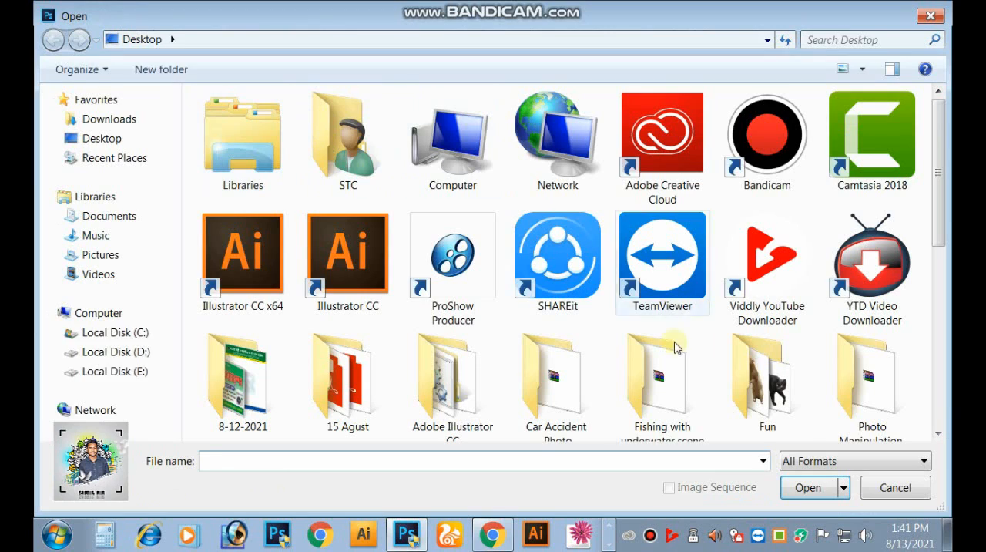
double_click(769, 383)
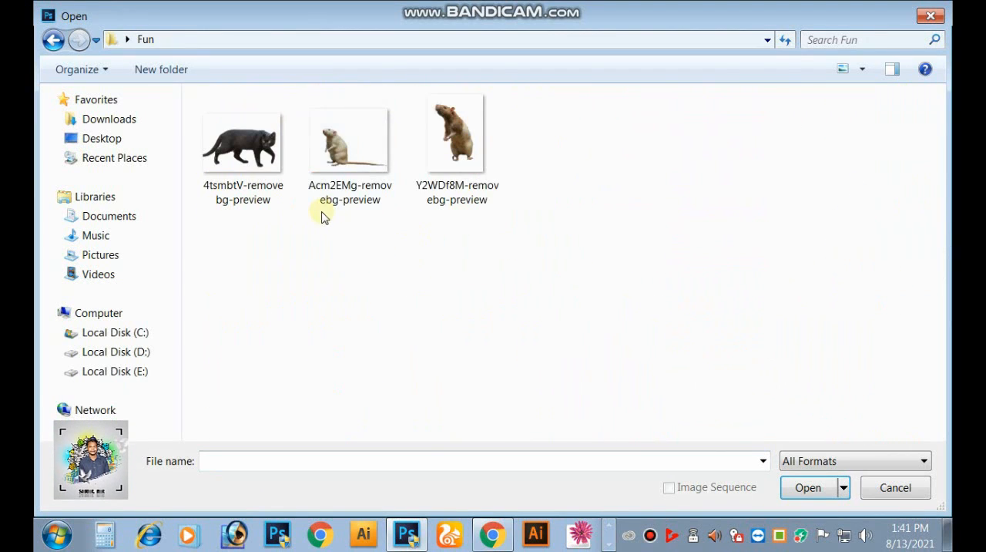
drag(364, 219, 467, 188)
click(801, 489)
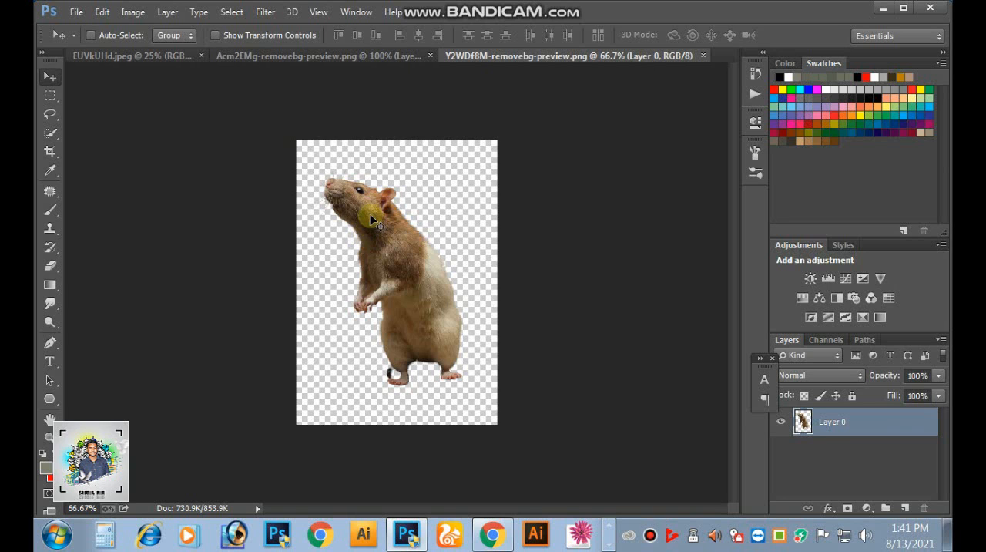
- Copy the white rat onto the foggy ground in EUVkUHd.jpeg and close both rat cut-out documents without saving
drag(370, 221, 438, 327)
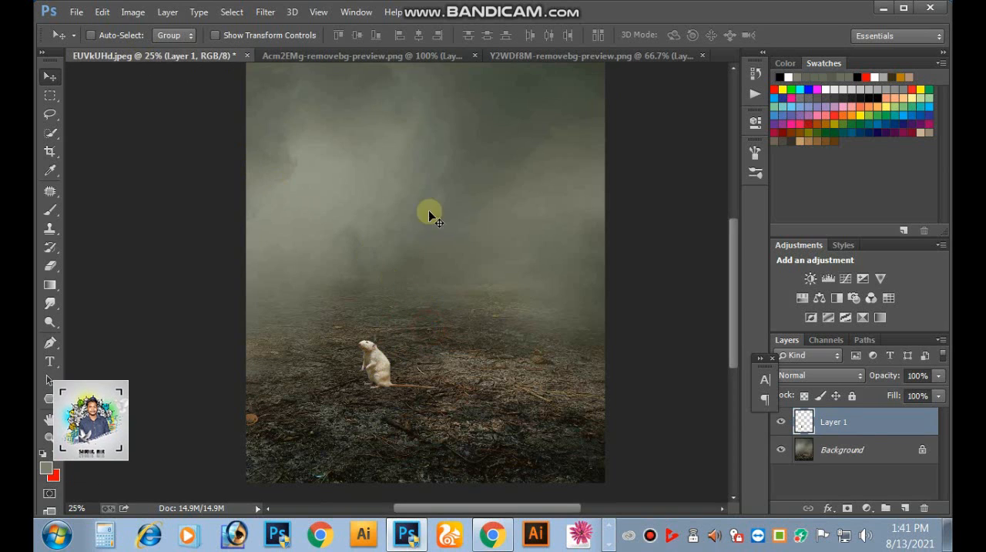
click(527, 58)
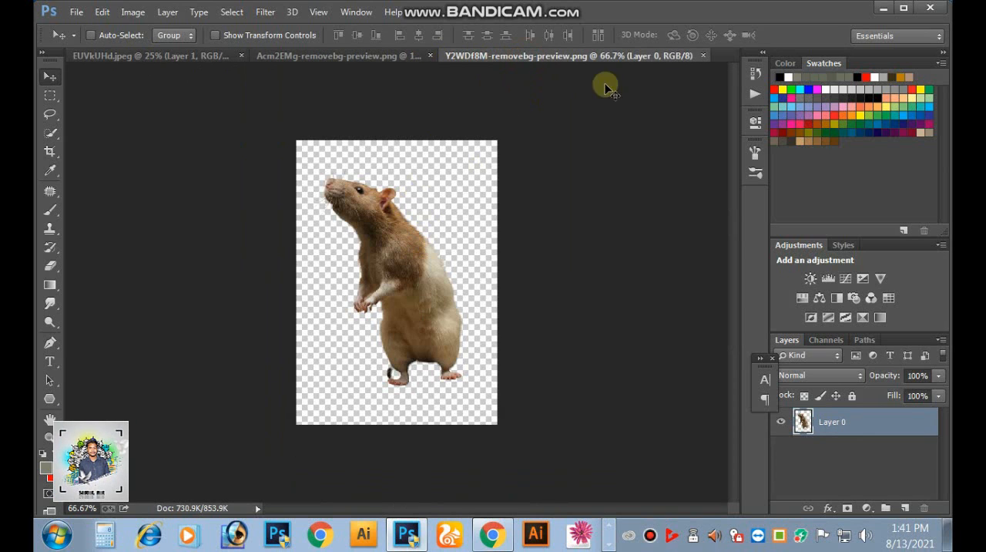
click(701, 57)
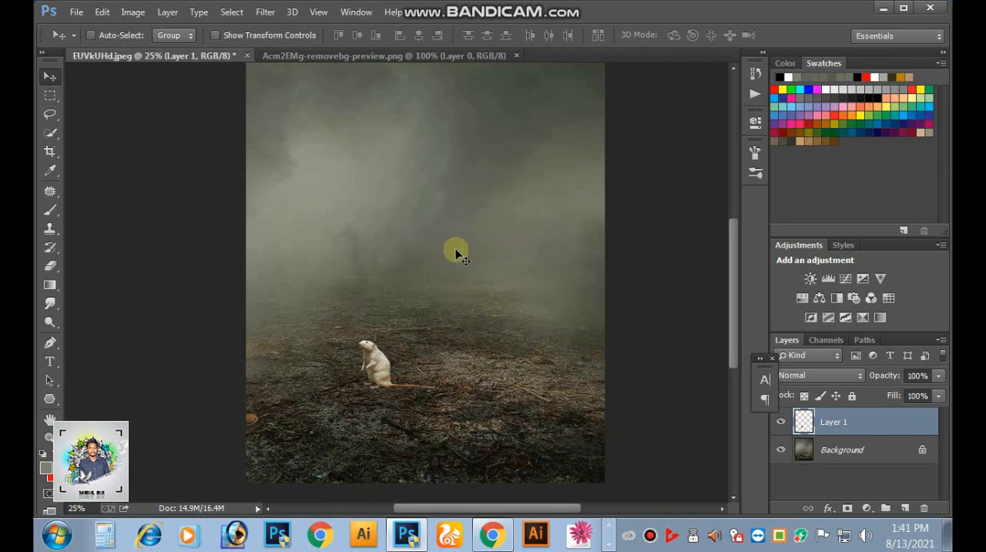
click(327, 53)
drag(342, 298, 365, 274)
click(523, 55)
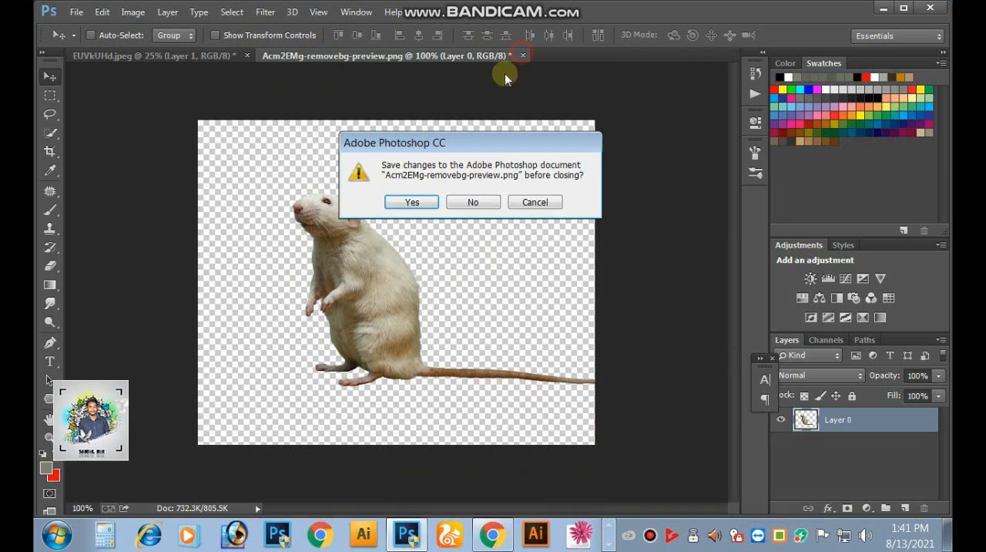
click(474, 202)
- Open Y2WDf8M-removebg-preview from the Fun folder and copy the brown rat into EUVkUHd.jpeg, just right of the white rat
click(76, 12)
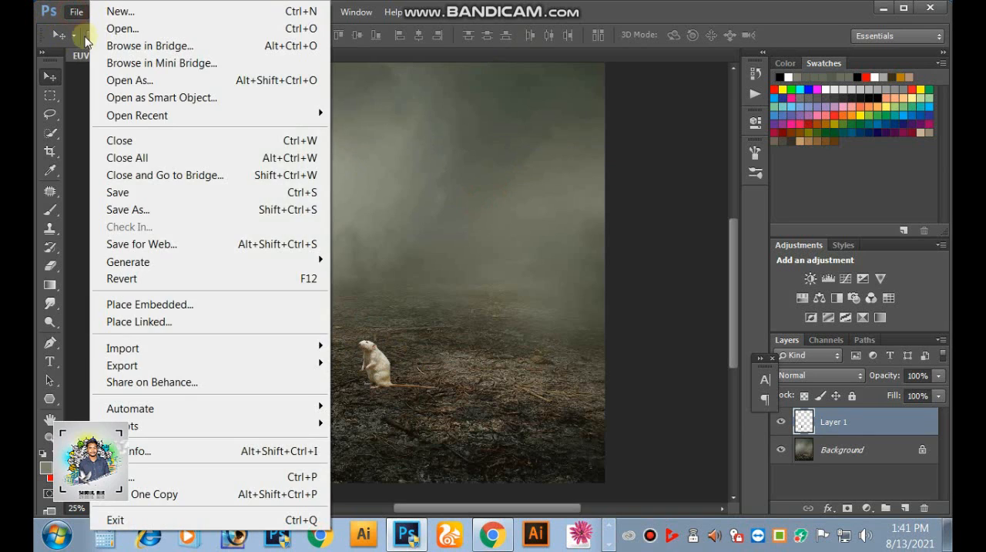
click(117, 28)
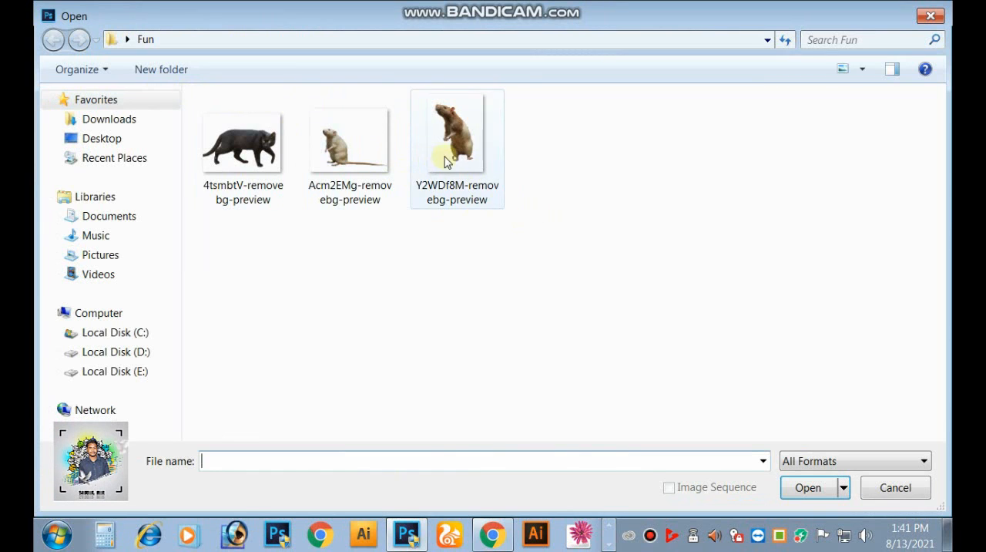
click(445, 161)
click(806, 488)
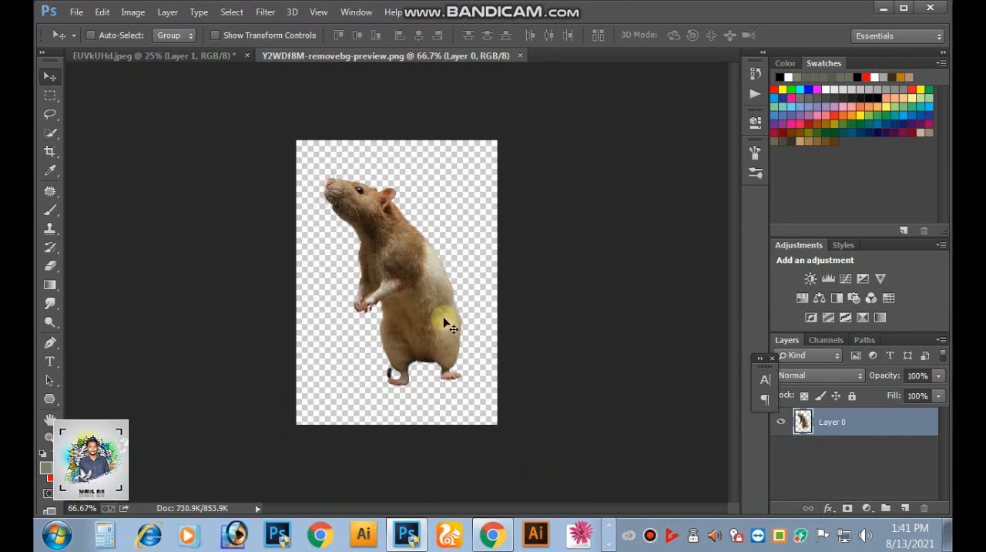
drag(445, 321, 258, 150)
drag(184, 55, 453, 331)
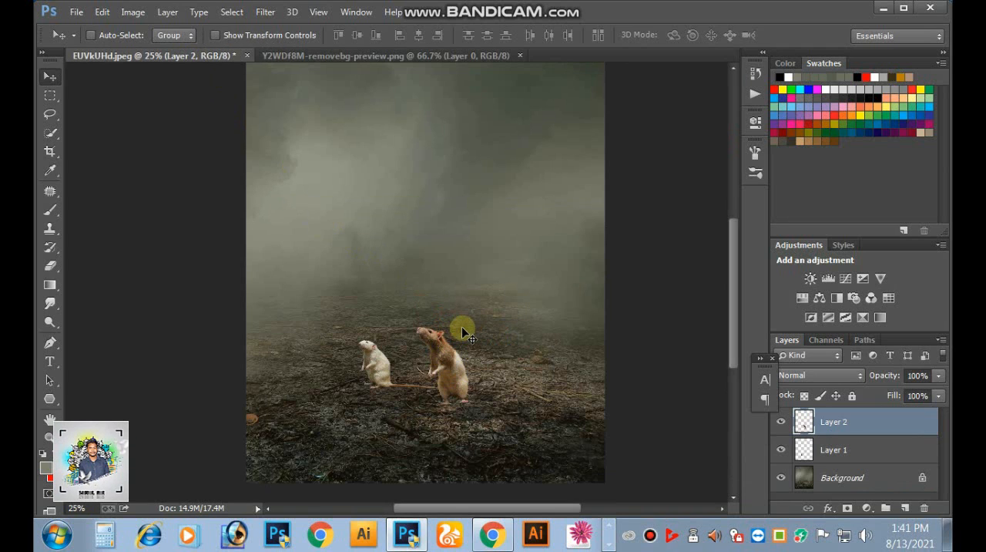
- Enlarge the white rat on Layer 1 proportionally to about 269% with Free Transform and position it left of the brown rat
ctrl+click(411, 372)
drag(412, 359, 473, 319)
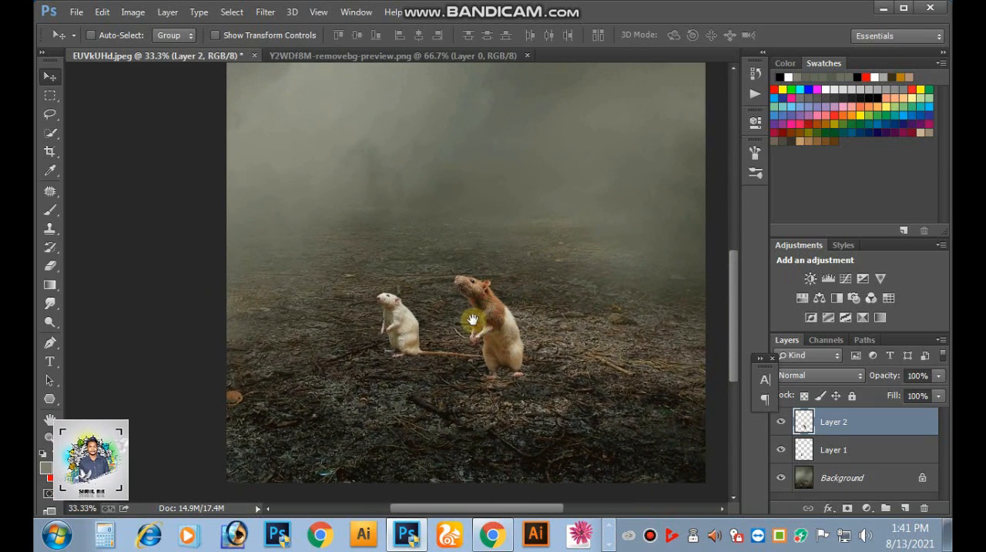
right_click(404, 326)
click(413, 334)
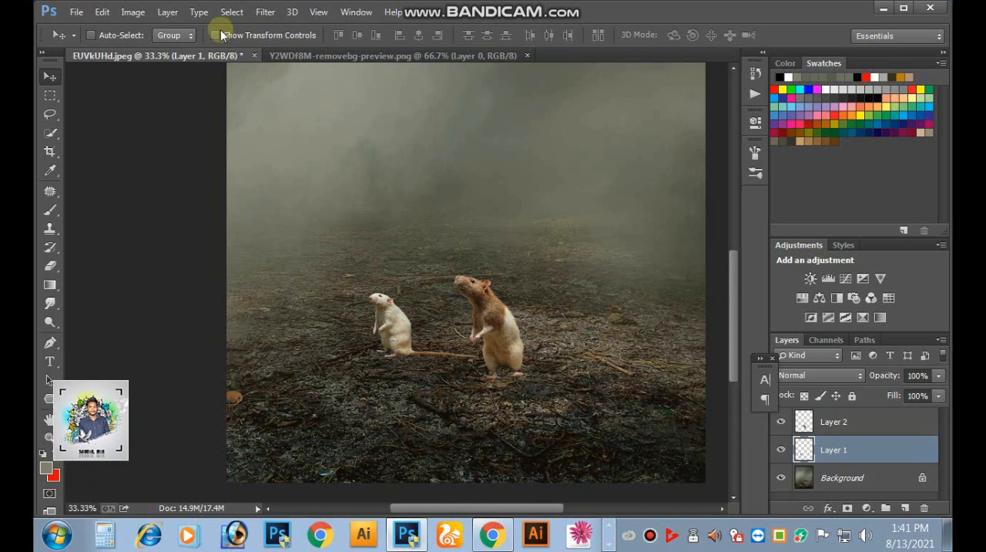
click(132, 11)
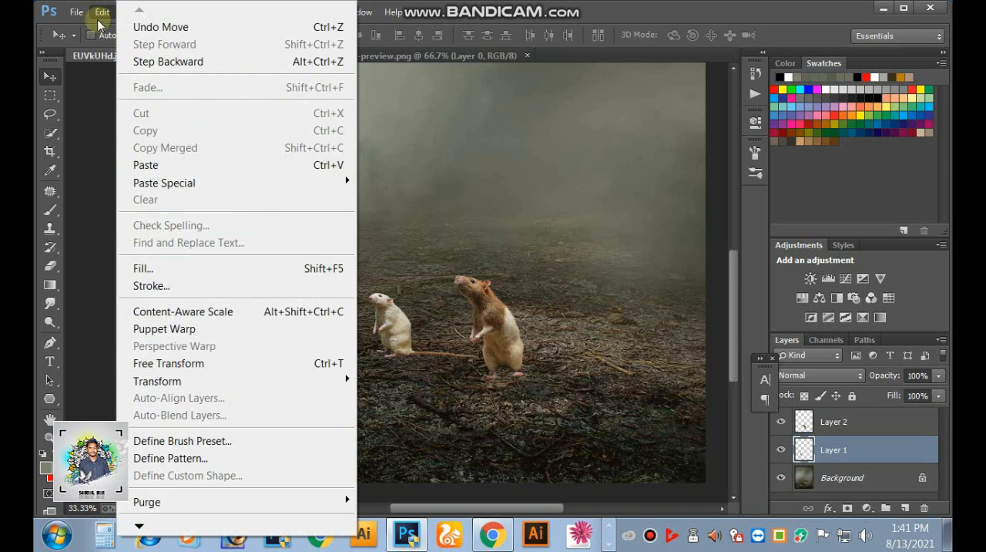
click(161, 358)
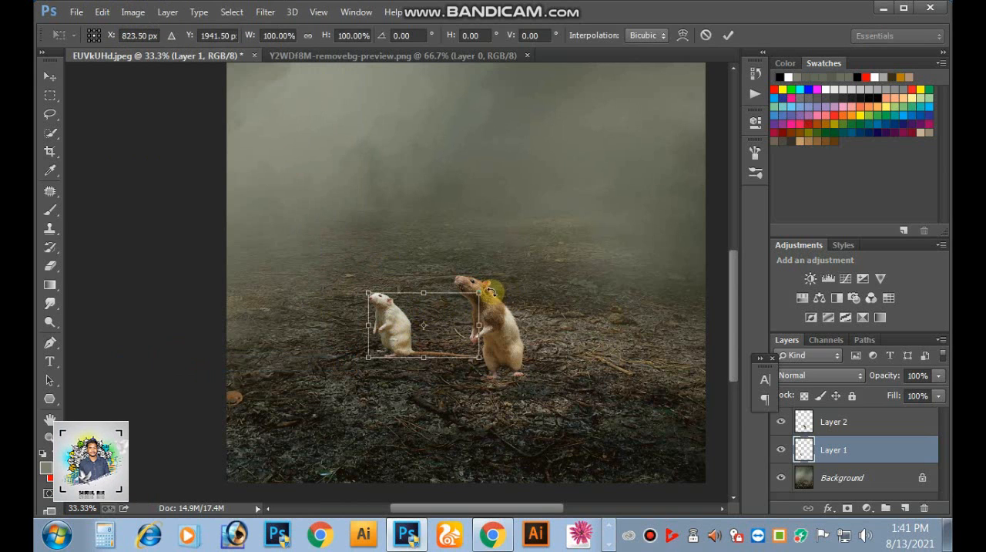
drag(475, 295, 558, 238)
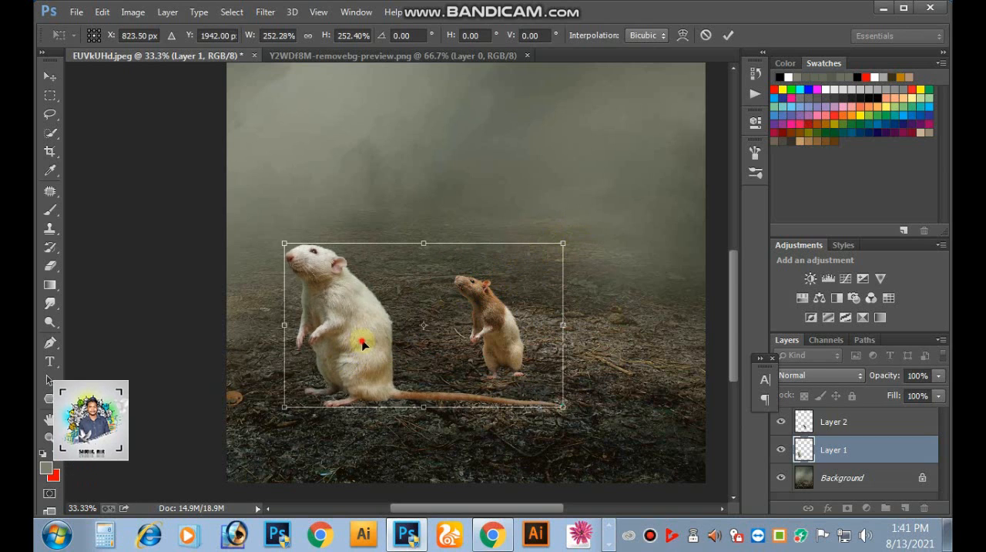
drag(353, 352, 395, 333)
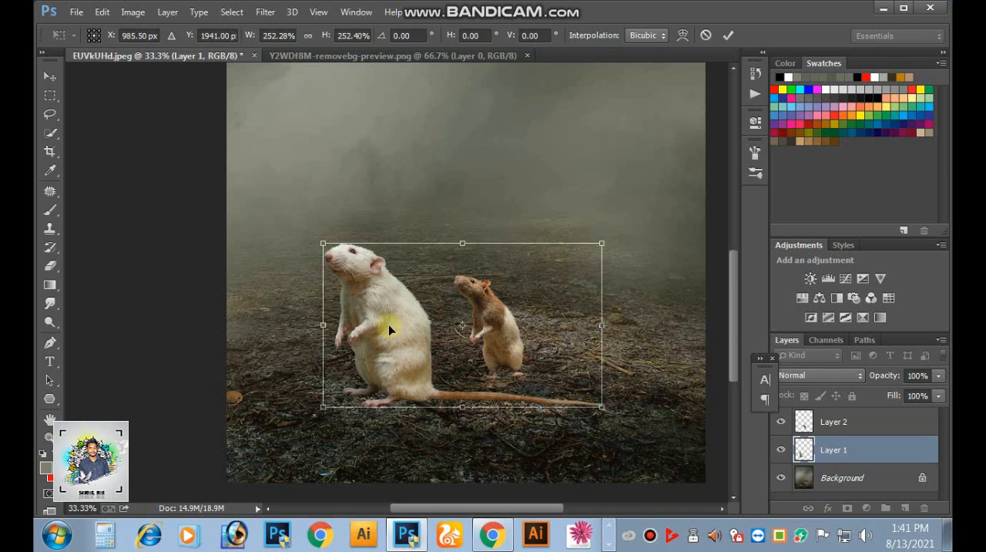
drag(325, 243, 314, 241)
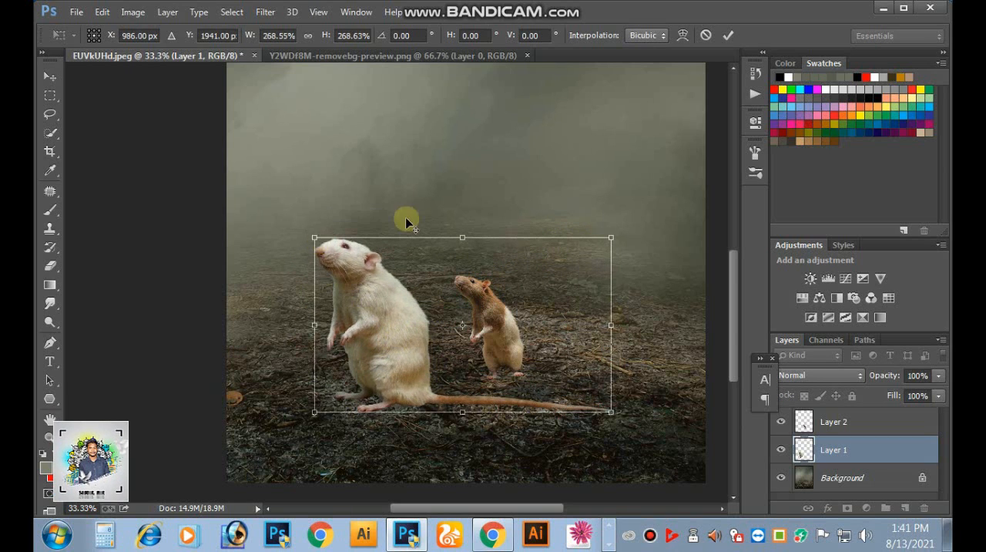
click(728, 35)
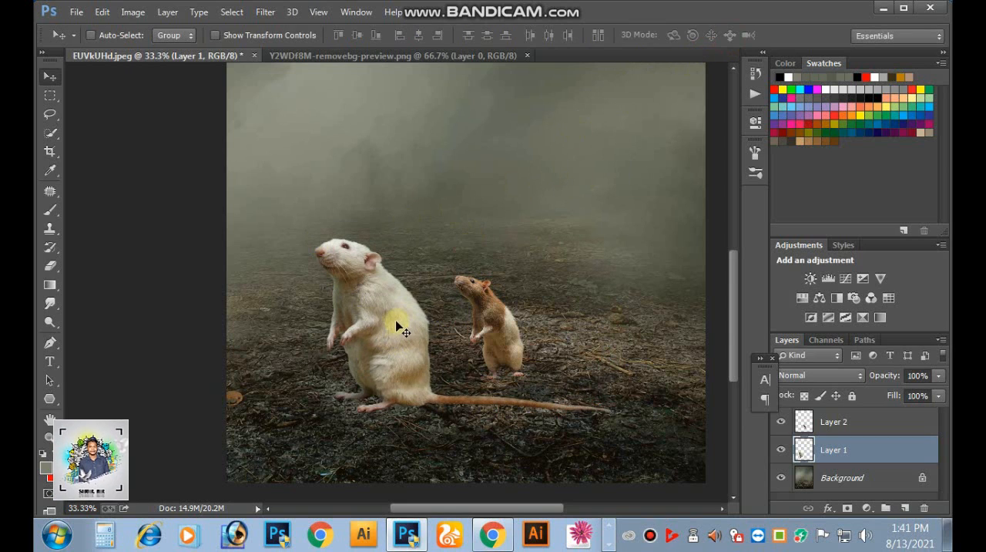
drag(399, 323, 393, 332)
- Enlarge the brown rat on Layer 2 to about 196% with Free Transform and move it up close behind the white rat
right_click(494, 329)
click(502, 334)
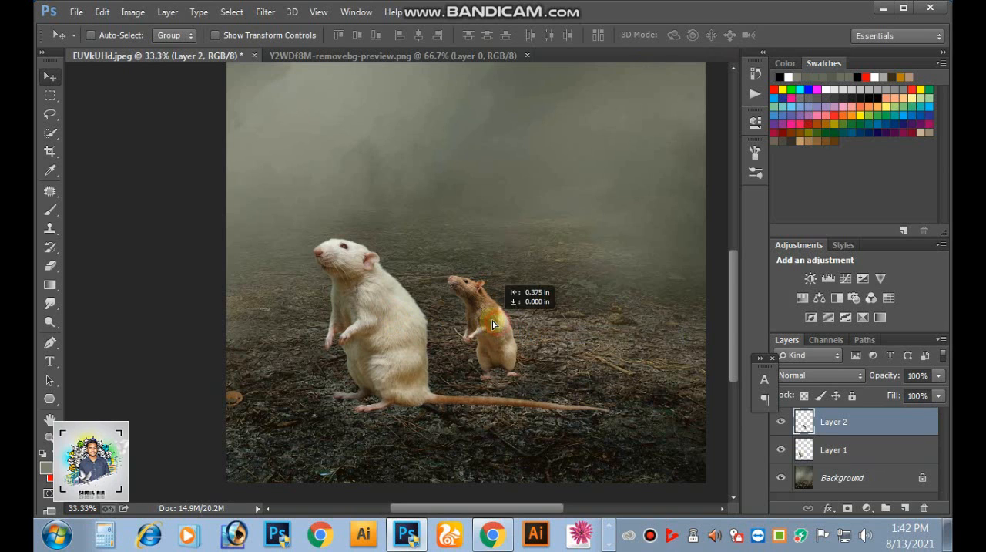
click(102, 12)
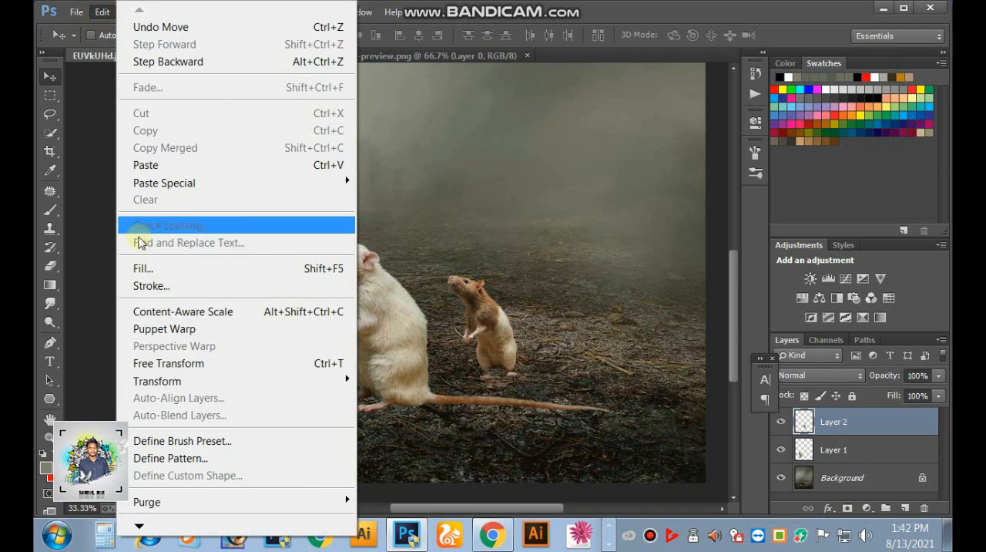
click(168, 363)
drag(517, 268, 567, 231)
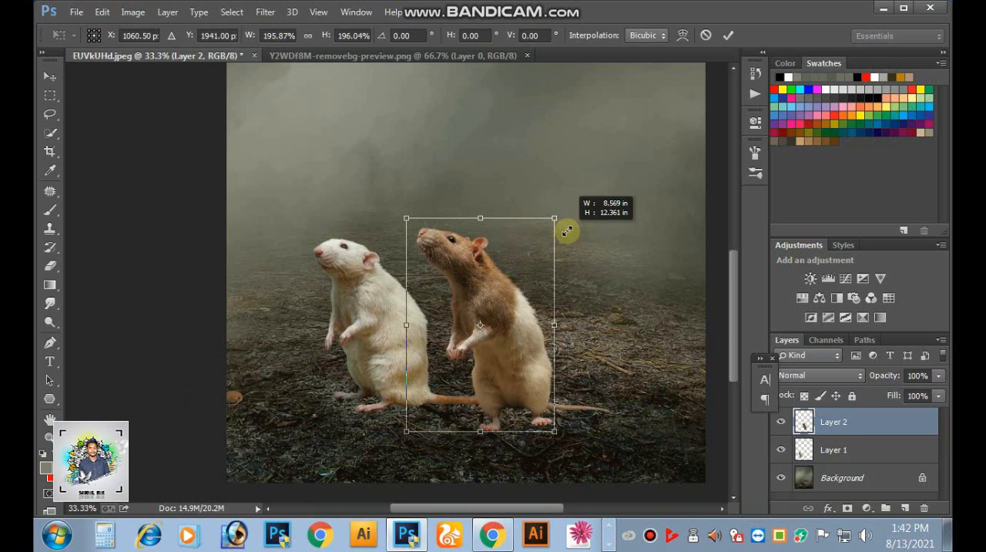
click(728, 34)
drag(495, 336, 465, 310)
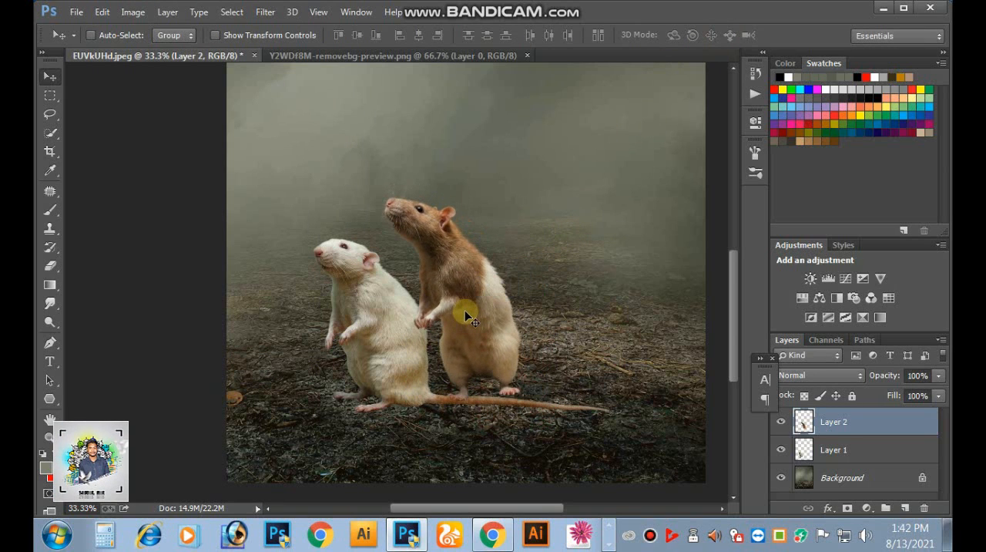
- Flip the brown rat on Layer 2 horizontally with Free Transform and position it back to back with the white rat
click(101, 14)
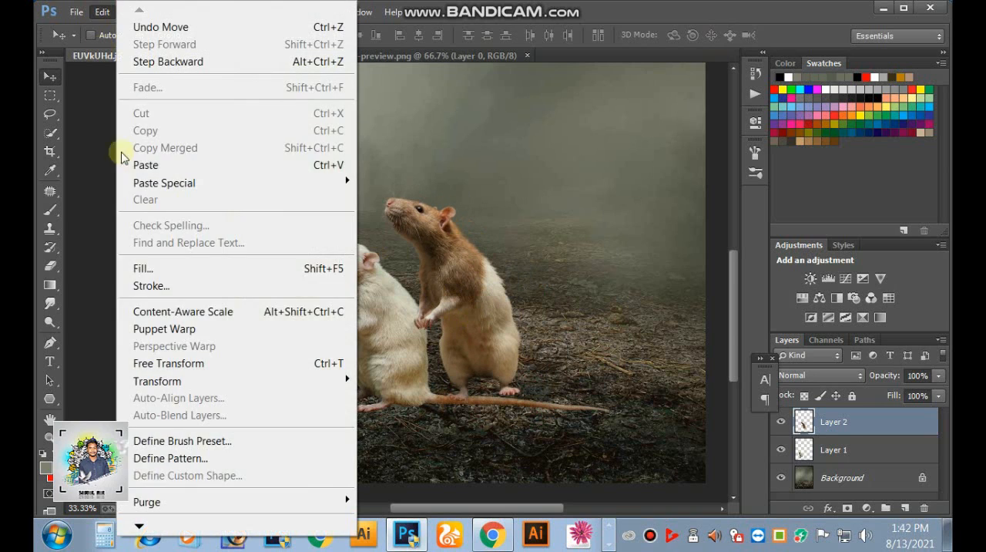
click(166, 361)
right_click(487, 277)
click(524, 244)
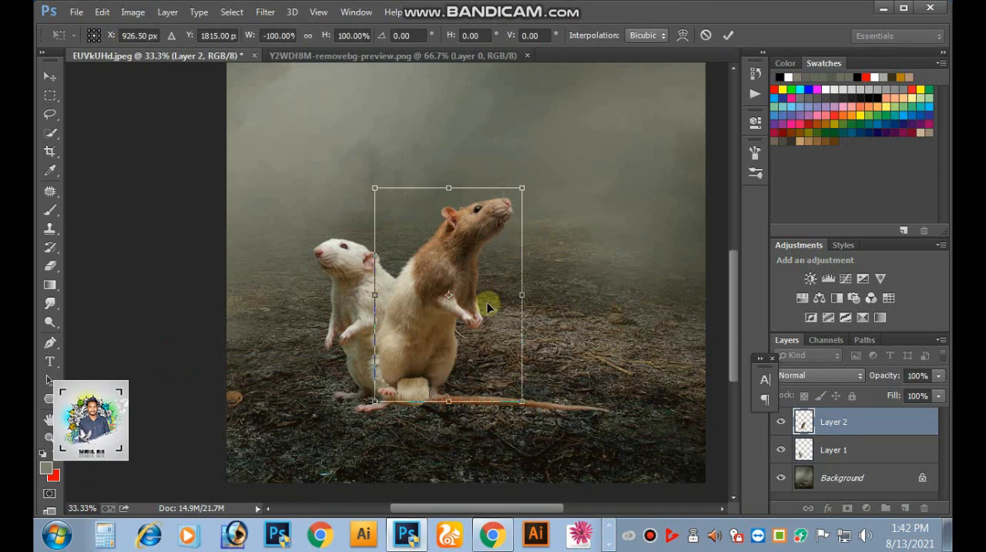
drag(432, 308, 475, 314)
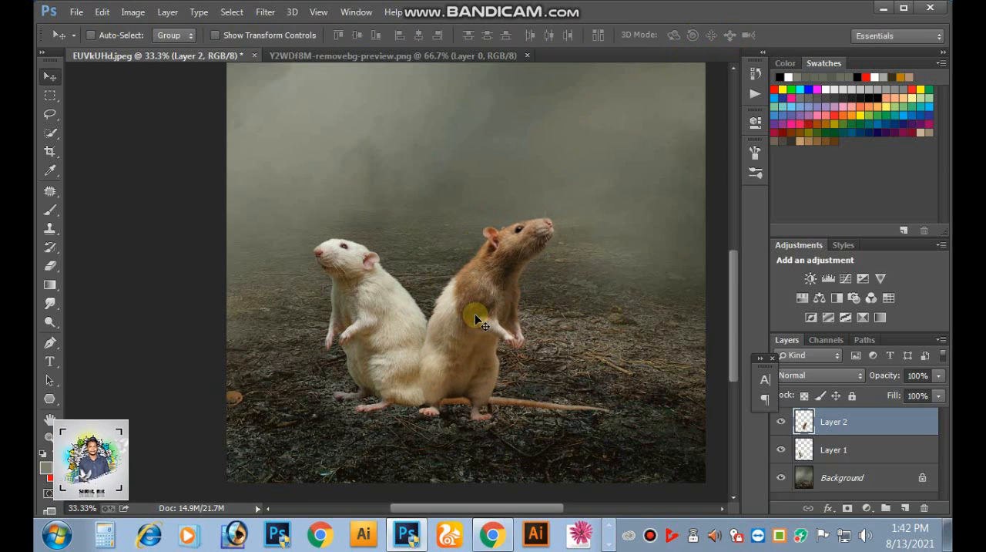
- Move Layer 2 below Layer 1 in the layer stack so the brown rat sits behind the white rat
key(ctrl+minus)
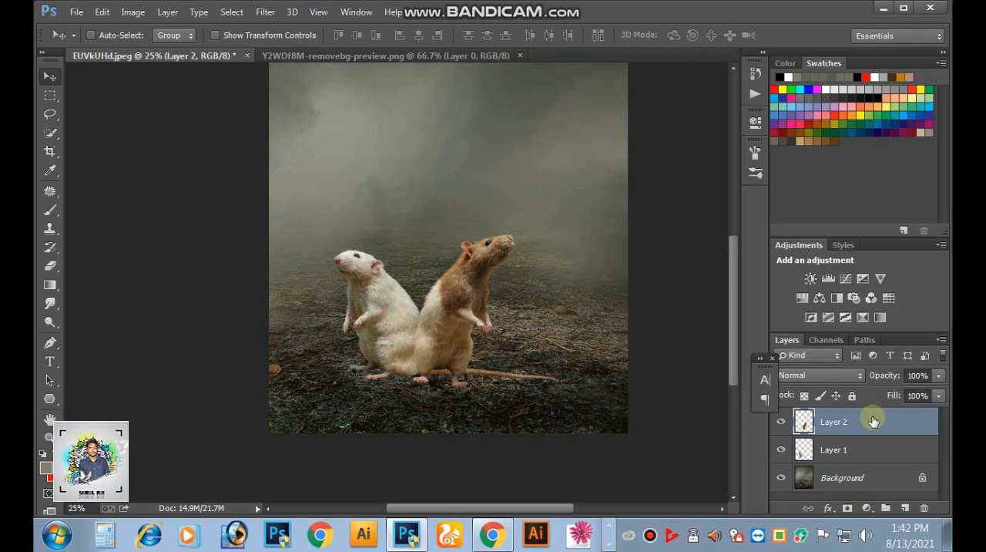
drag(790, 413, 827, 456)
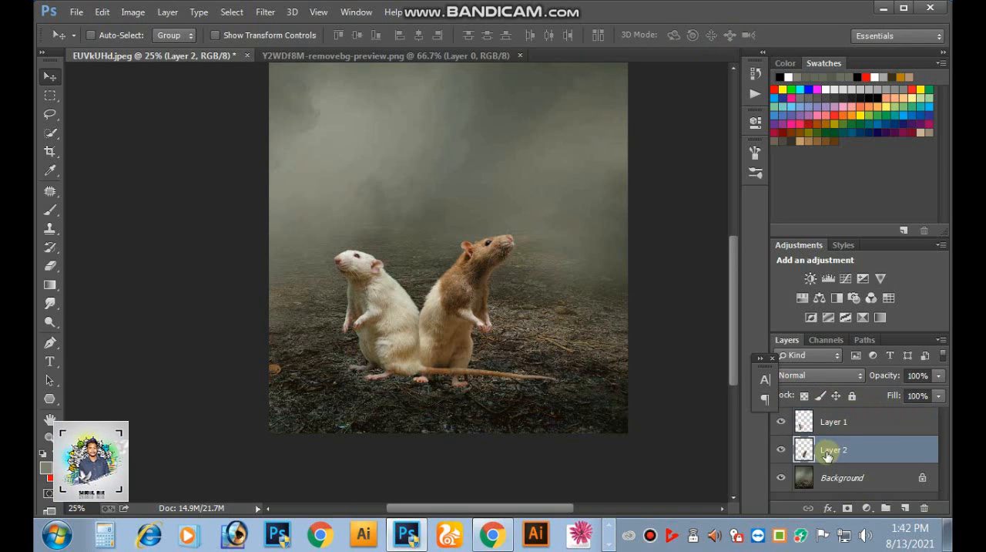
key(ctrl+plus)
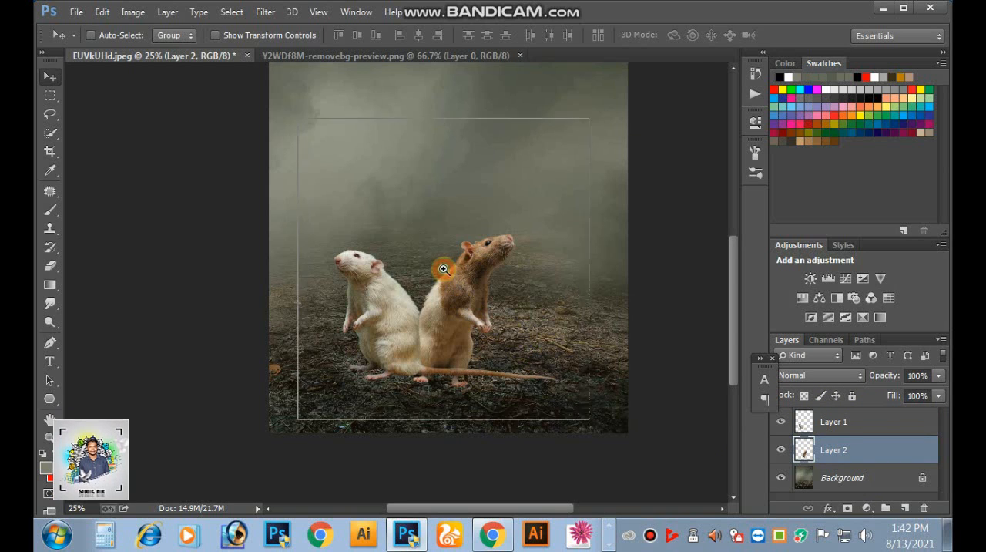
ctrl+click(432, 309)
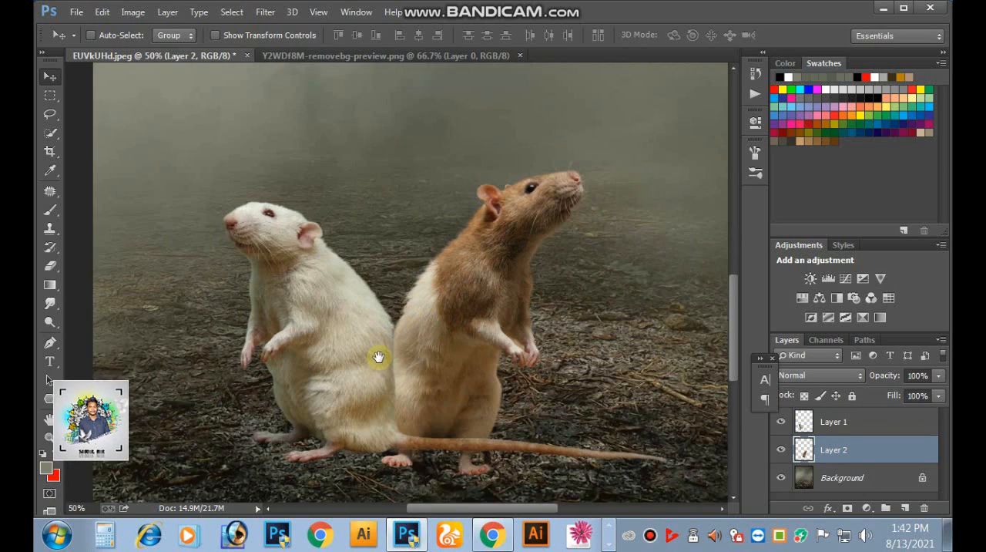
drag(383, 354, 435, 280)
drag(461, 282, 450, 298)
key(ctrl+minus)
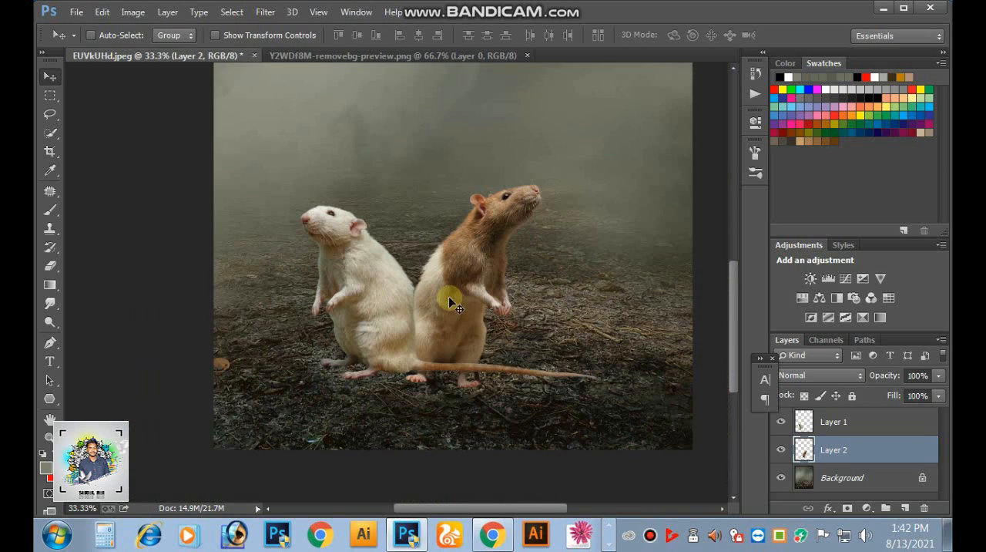
- Scale the brown rat down proportionally to about 90% with Free Transform and shift it slightly up against the white rat's back
key(ctrl+t)
drag(548, 175, 537, 184)
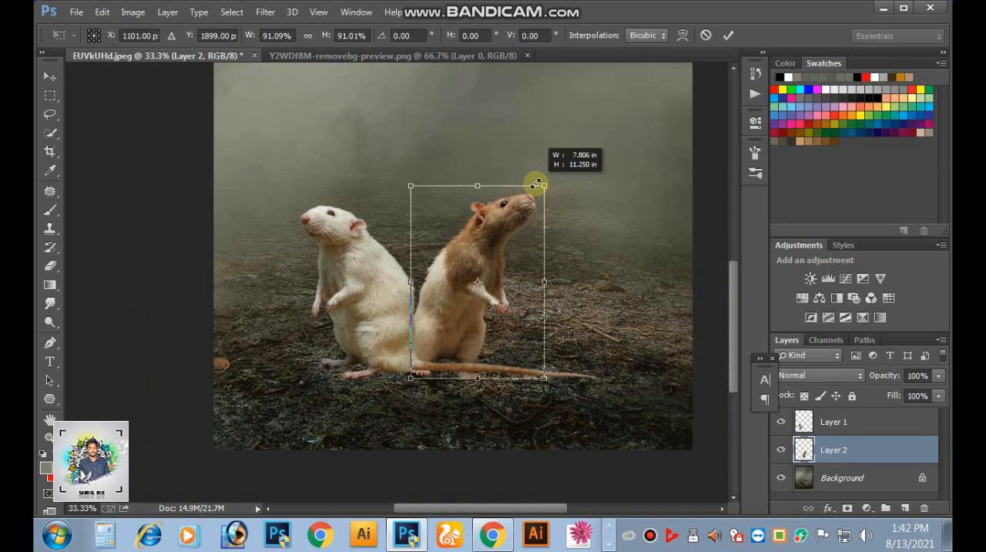
click(728, 35)
mouse_move(523, 259)
mouse_down()
mouse_move(504, 267)
mouse_move(504, 258)
mouse_up()
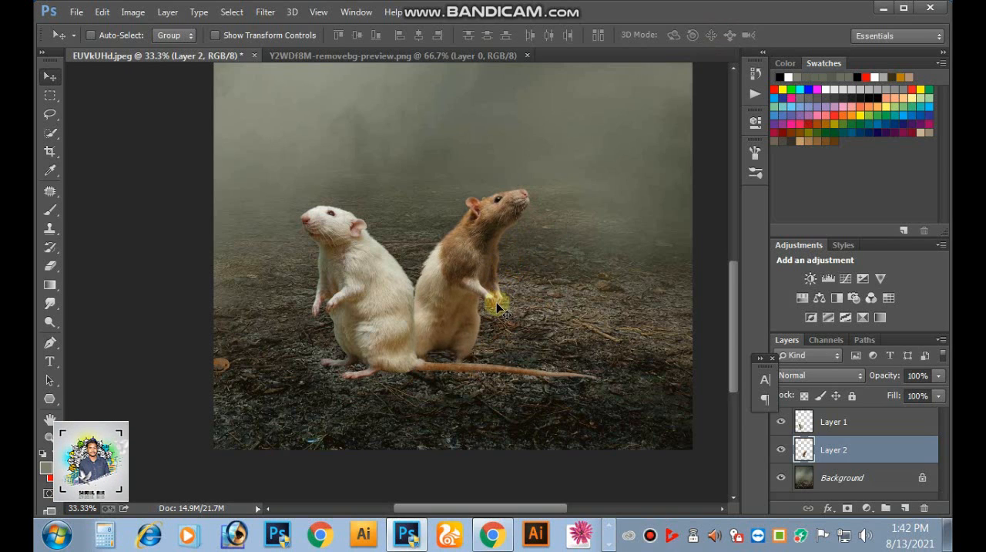
key(ctrl+minus)
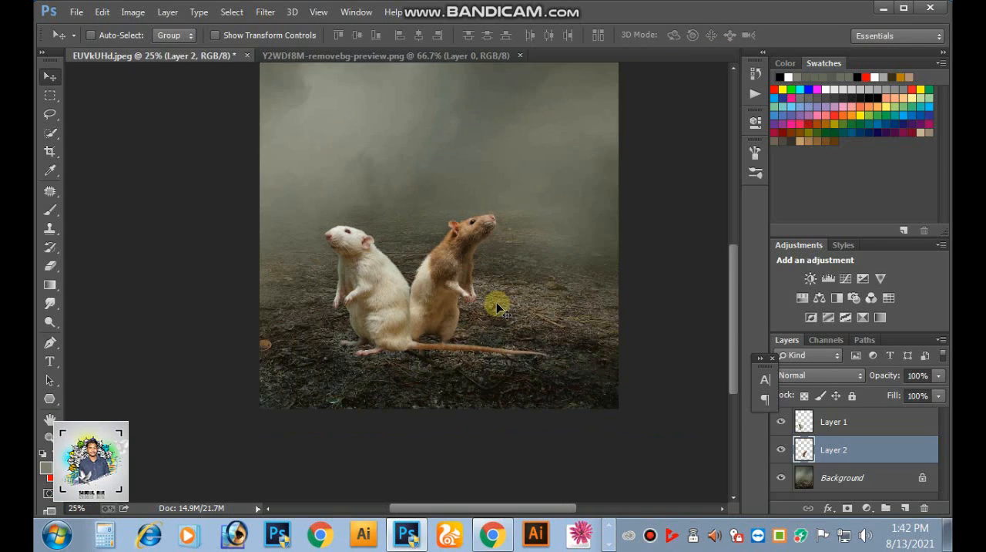
key(ctrl+minus)
ctrl+click(387, 295)
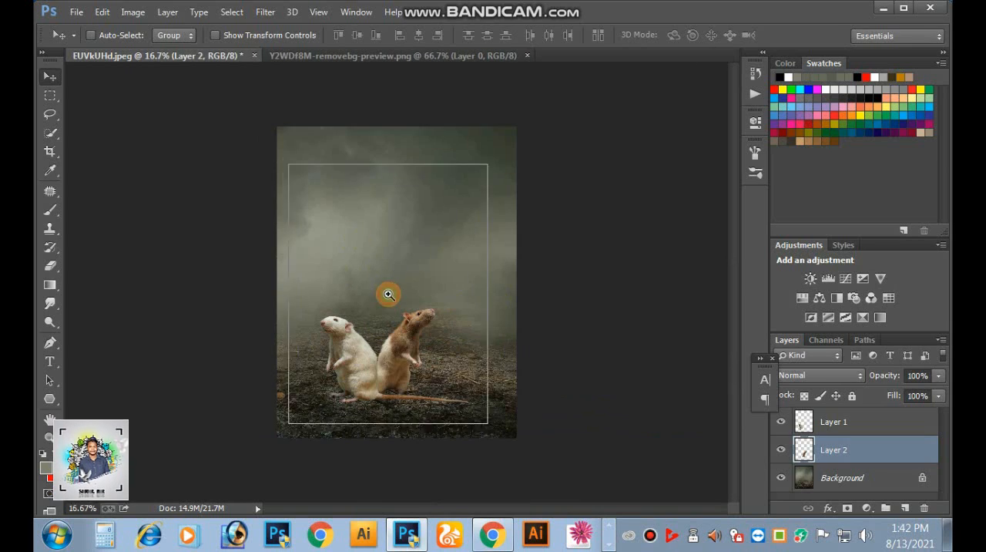
ctrl+click(388, 329)
ctrl+click(431, 304)
ctrl+click(421, 290)
mouse_move(421, 291)
mouse_down()
mouse_move(455, 247)
mouse_move(431, 327)
mouse_move(425, 275)
mouse_up()
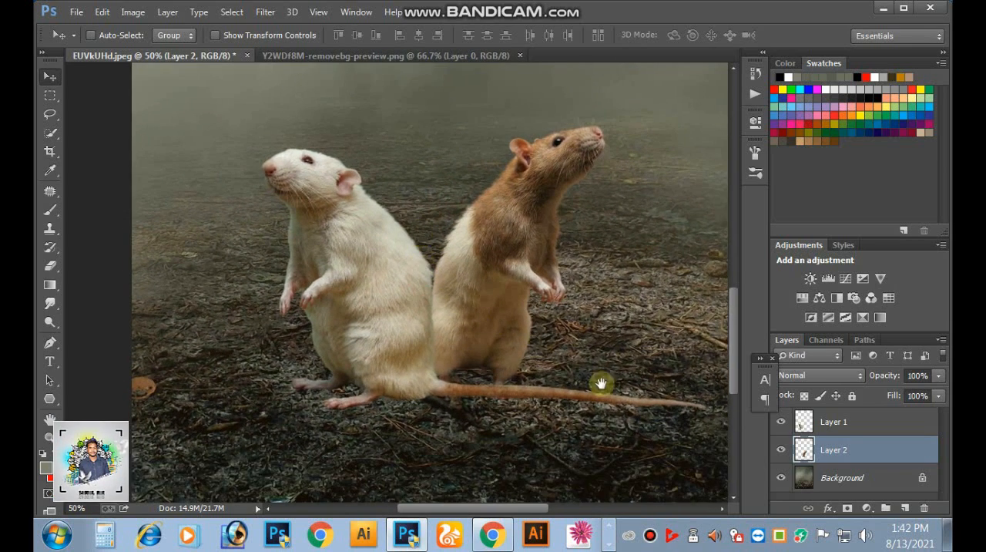
- Rename Layer 1, which holds the white rat, as 1
click(803, 428)
double_click(824, 421)
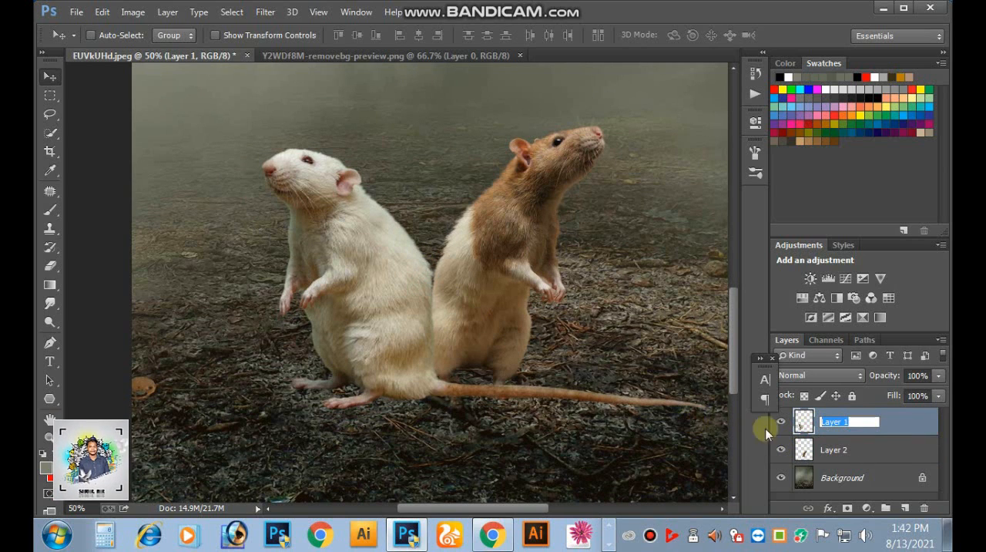
right_click(829, 420)
click(846, 421)
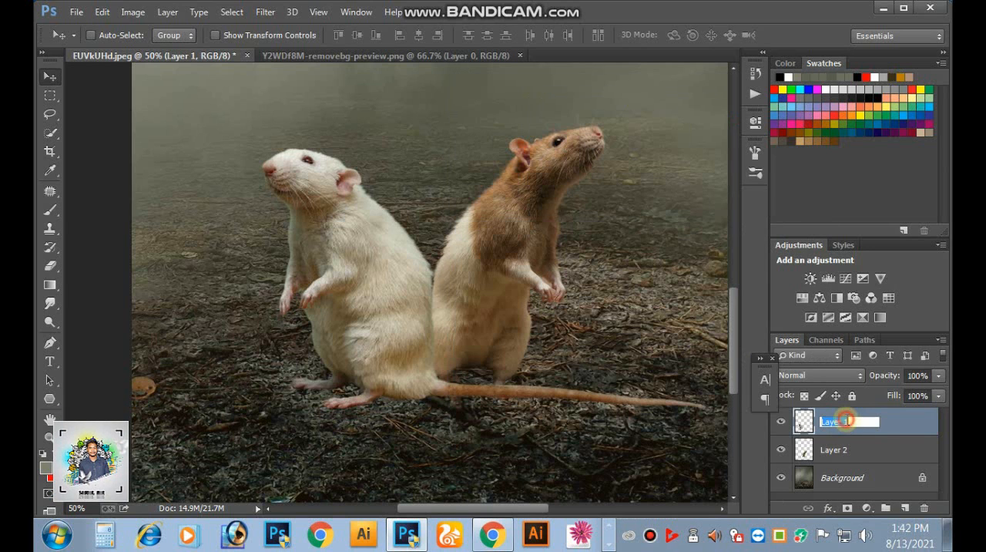
right_click(842, 426)
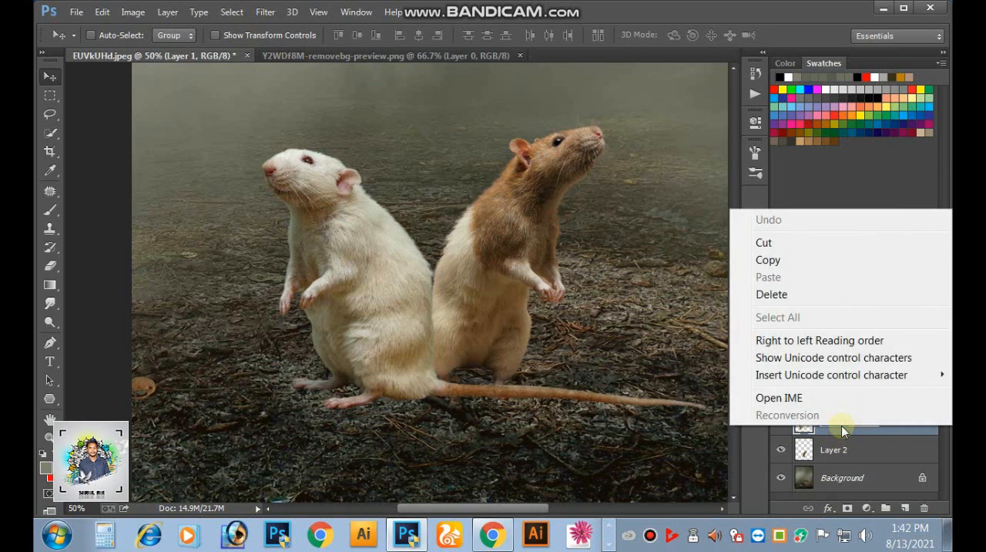
click(841, 425)
drag(851, 422, 713, 429)
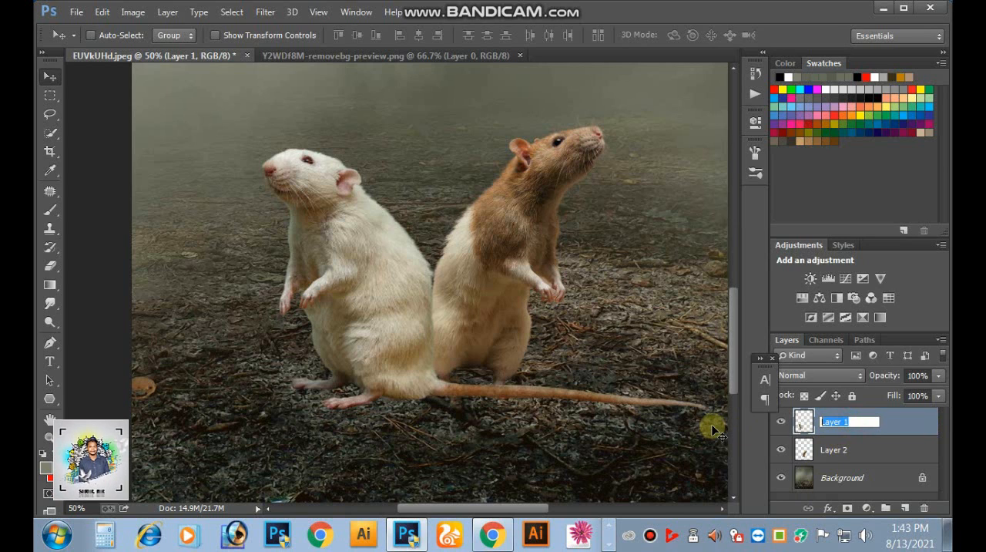
- Rename Layer 2, which holds the brown rat, as 2
double_click(832, 449)
text(3)
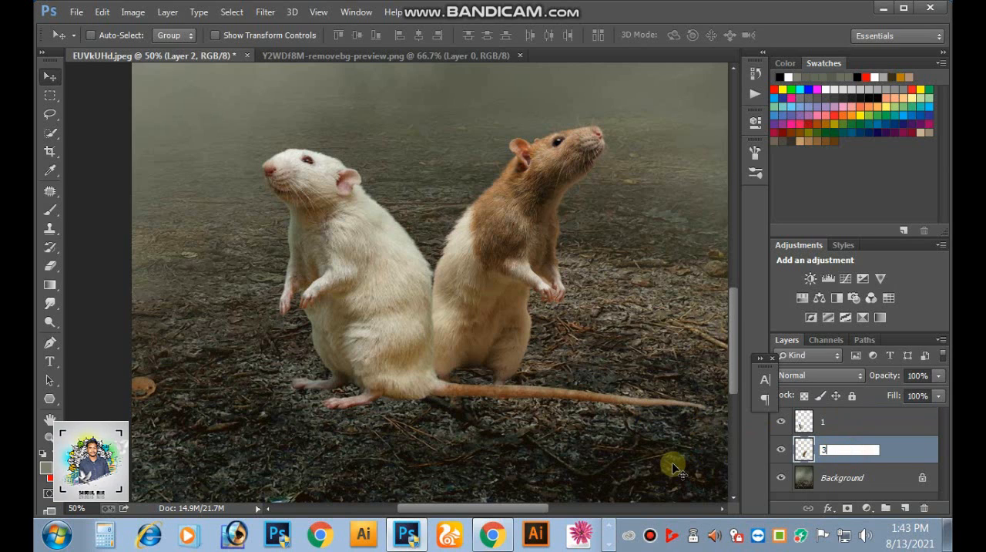
key(BackSpace)
text(2)
key(Return)
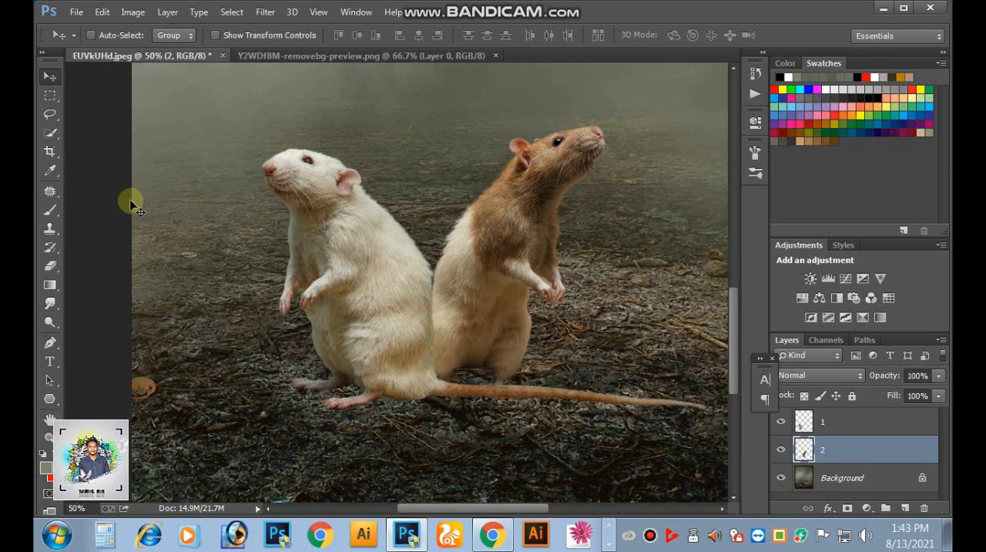
click(475, 247)
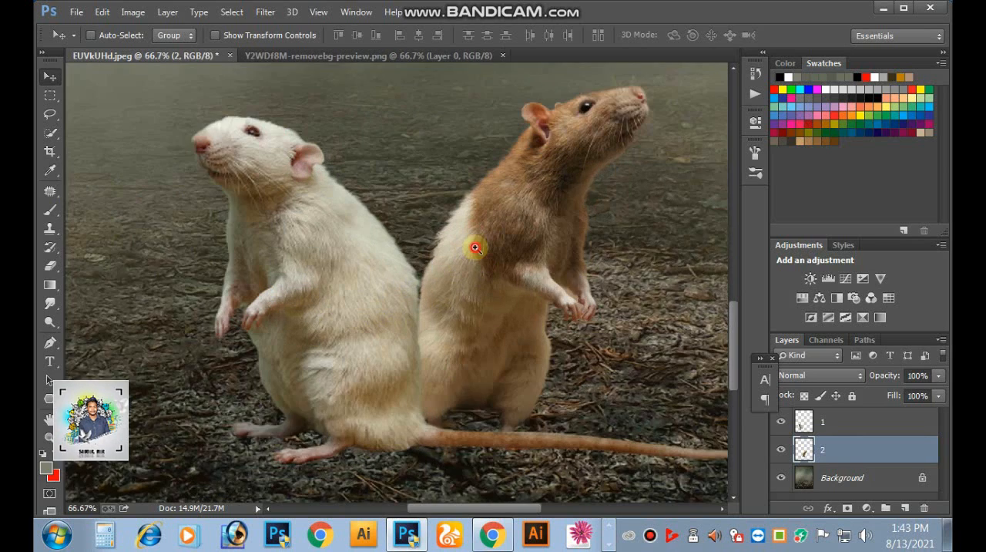
click(486, 242)
right_click(500, 257)
click(503, 268)
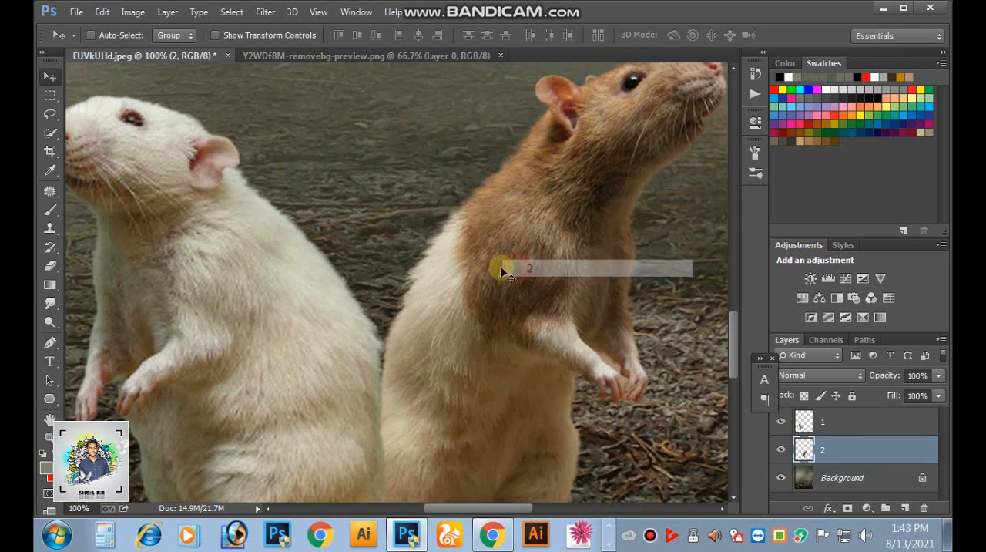
drag(502, 268, 503, 258)
key(ctrl+z)
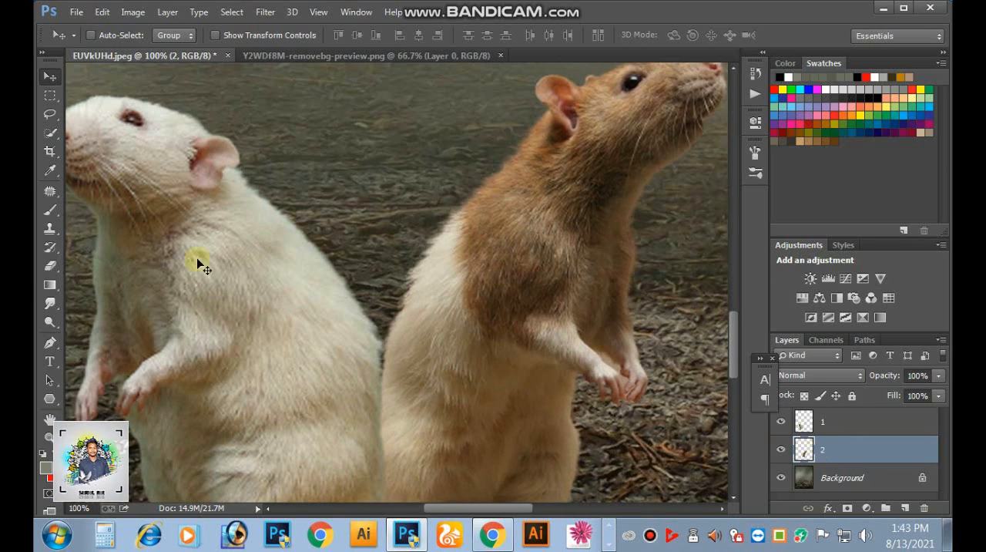
- Smudge the white fur edge along the brown rat's back on layer 2 outward, using the Smudge tool at 40% strength
click(50, 303)
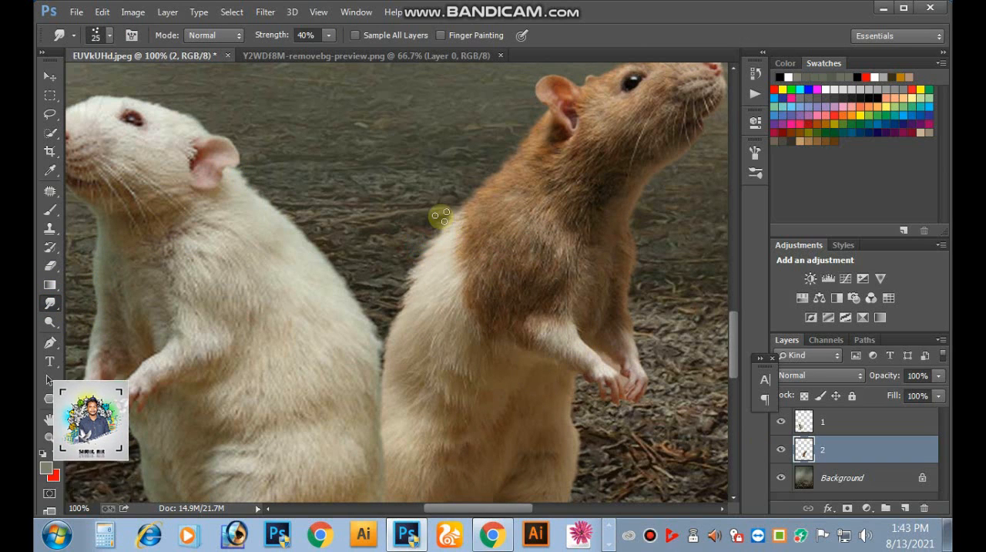
drag(444, 216, 417, 232)
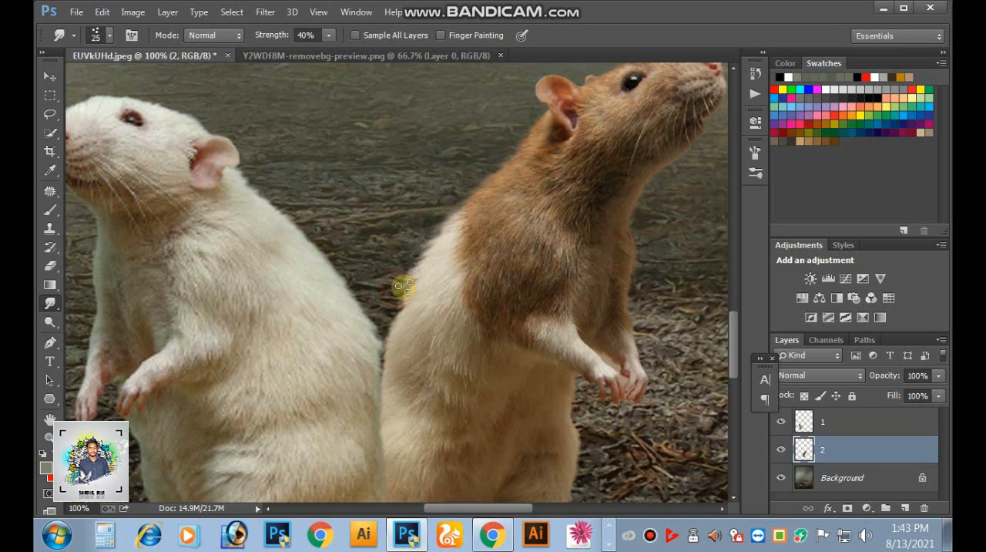
key(alt+space)
key(Escape)
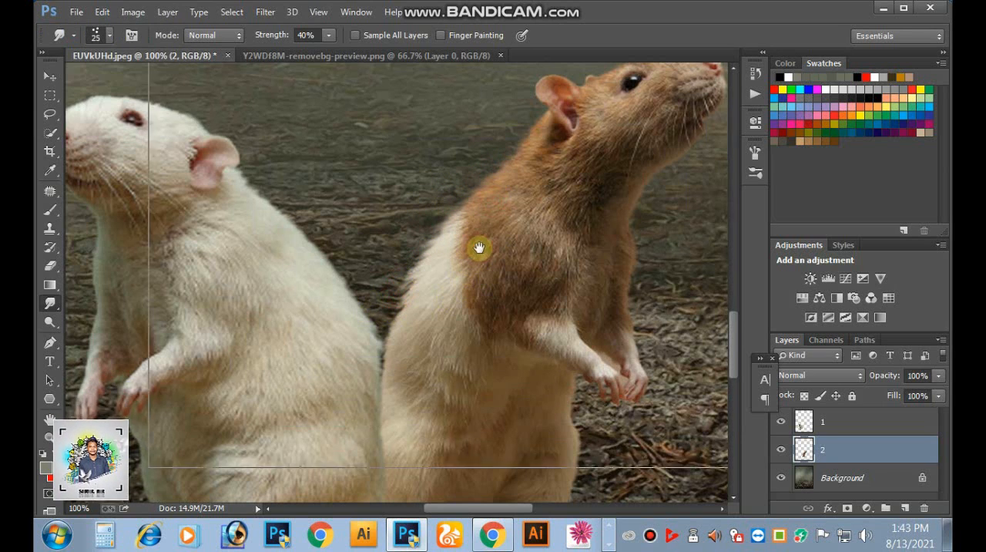
- Smudge the brown rat's fur outline along the upper back, neck and chest to soften the cut-out edge
ctrl+click(463, 224)
drag(447, 294, 409, 360)
key(ctrl+minus)
key(ctrl+minus)
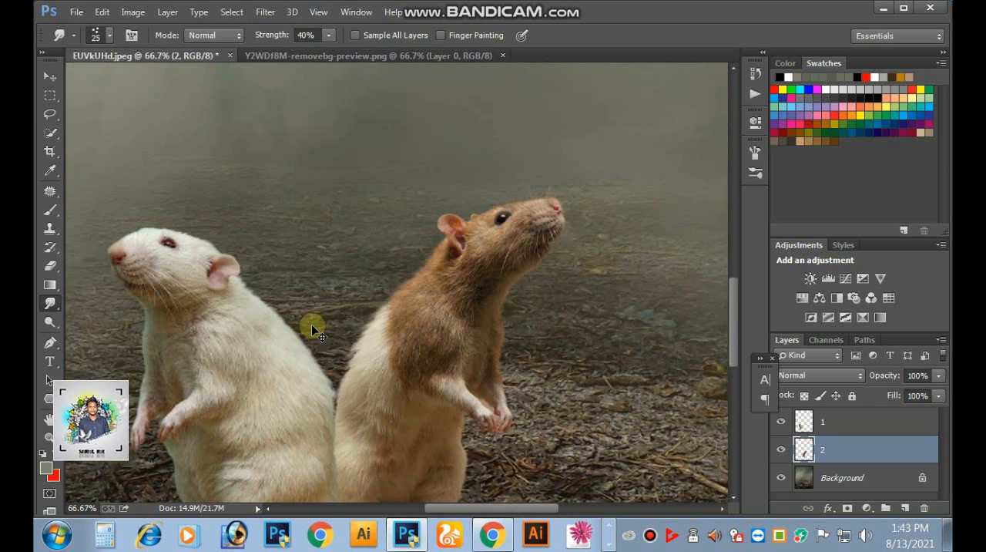
ctrl+click(404, 301)
drag(407, 252, 406, 292)
click(396, 250)
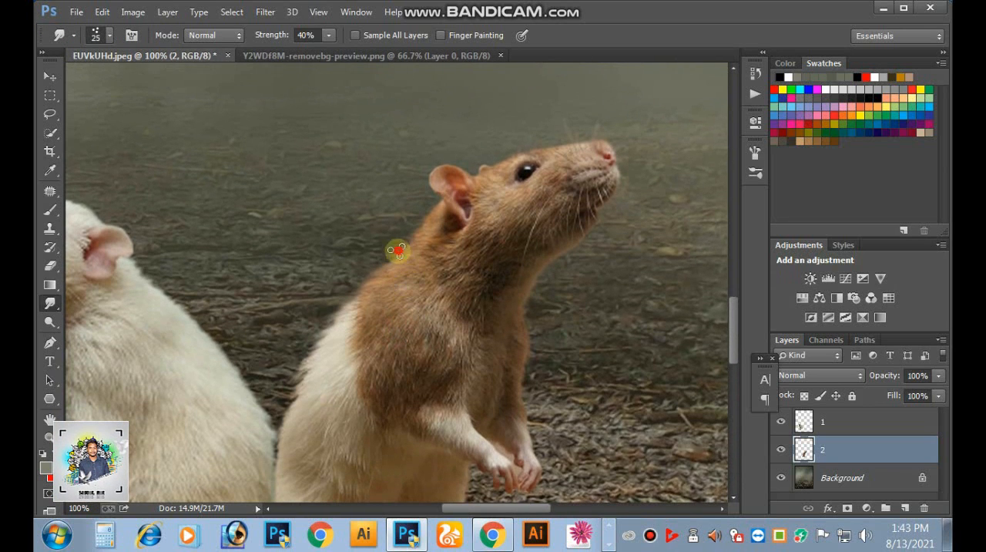
drag(434, 217, 415, 221)
mouse_move(532, 360)
mouse_down()
mouse_move(519, 360)
mouse_move(512, 381)
mouse_up()
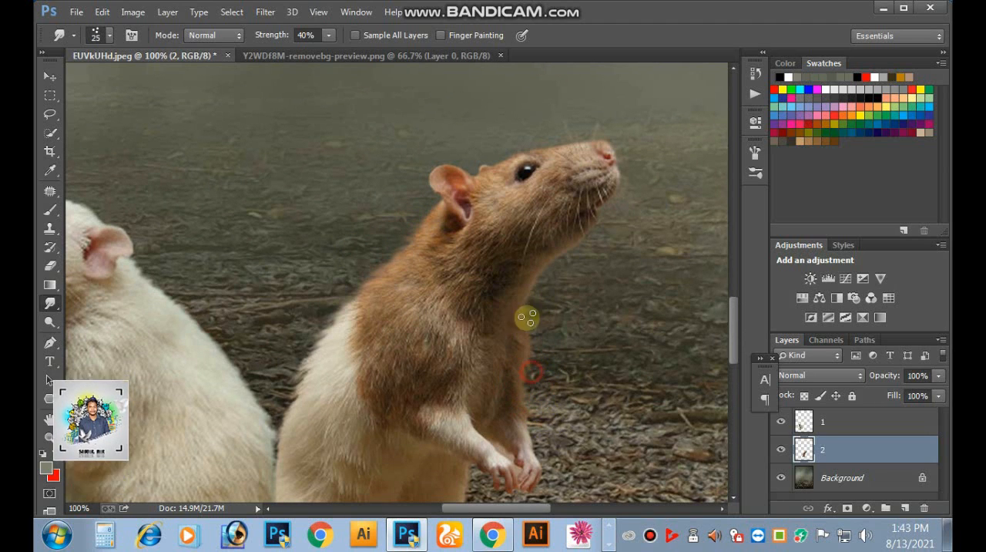
drag(533, 280, 536, 317)
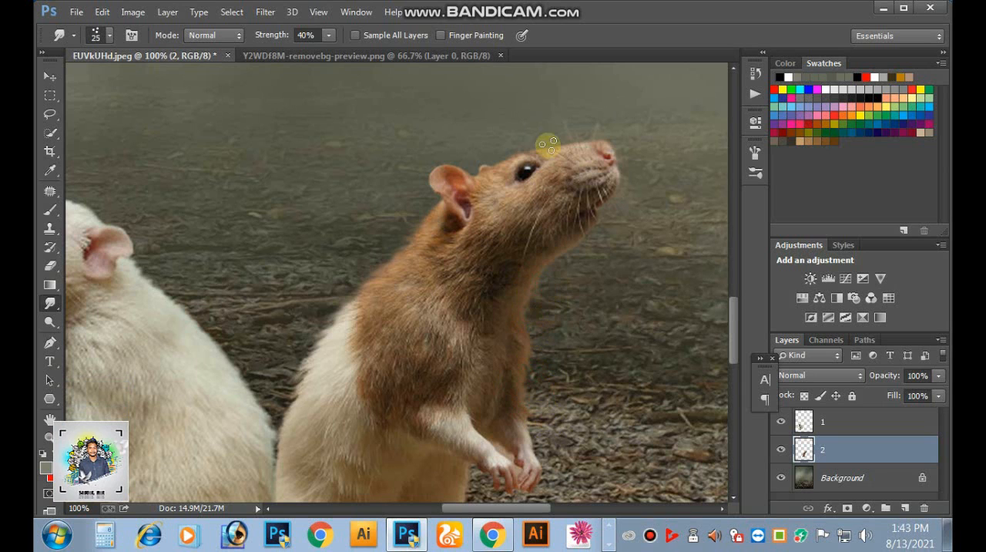
- Smudge the white rat's fur edge on layer 1 outward along the neck and upper back, using the Smudge tool at 40% strength
key(alt+space)
drag(343, 275, 555, 249)
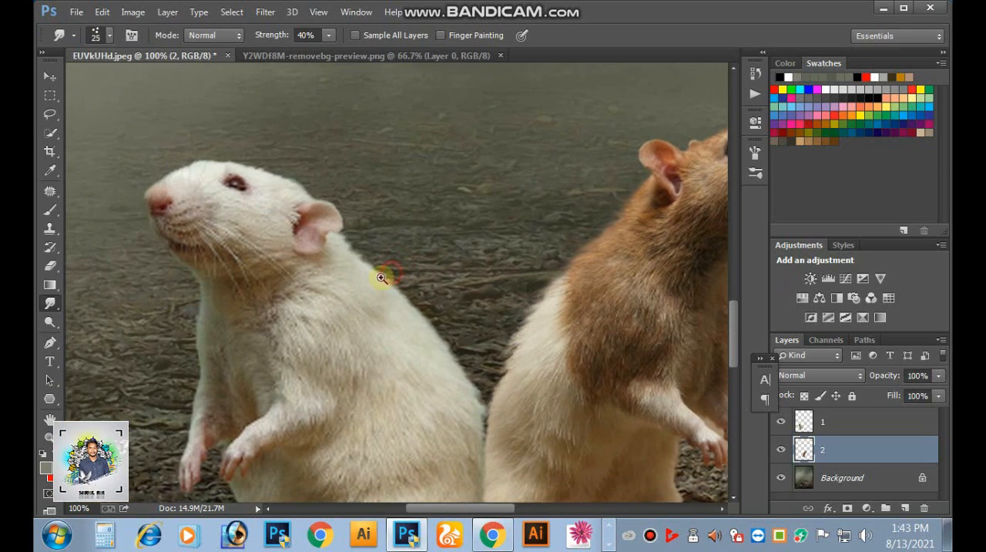
ctrl+click(382, 276)
click(323, 245)
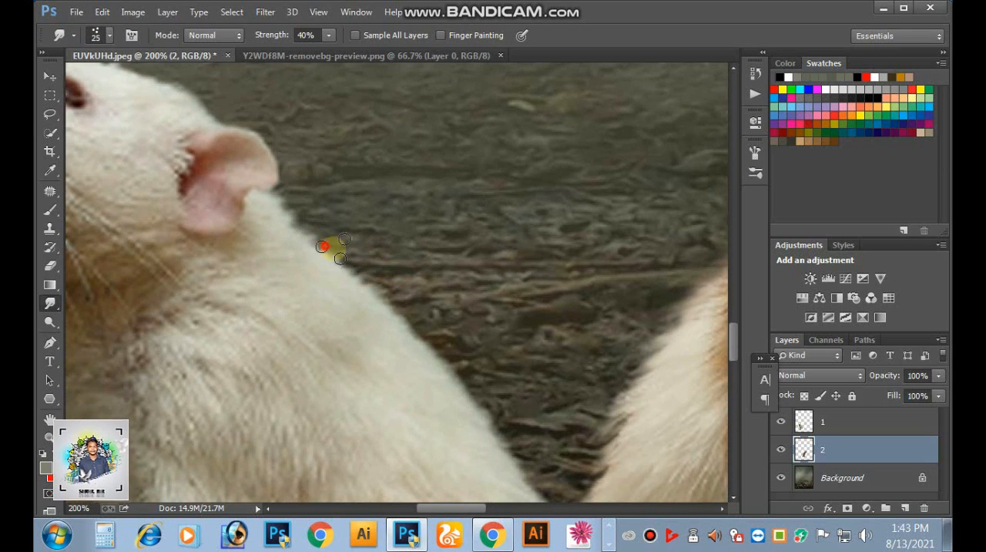
click(807, 426)
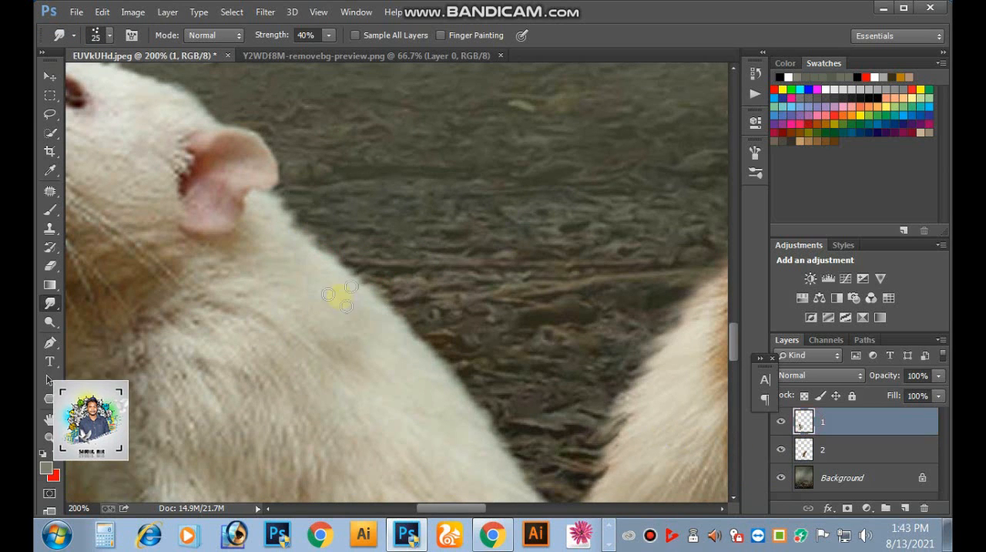
click(328, 253)
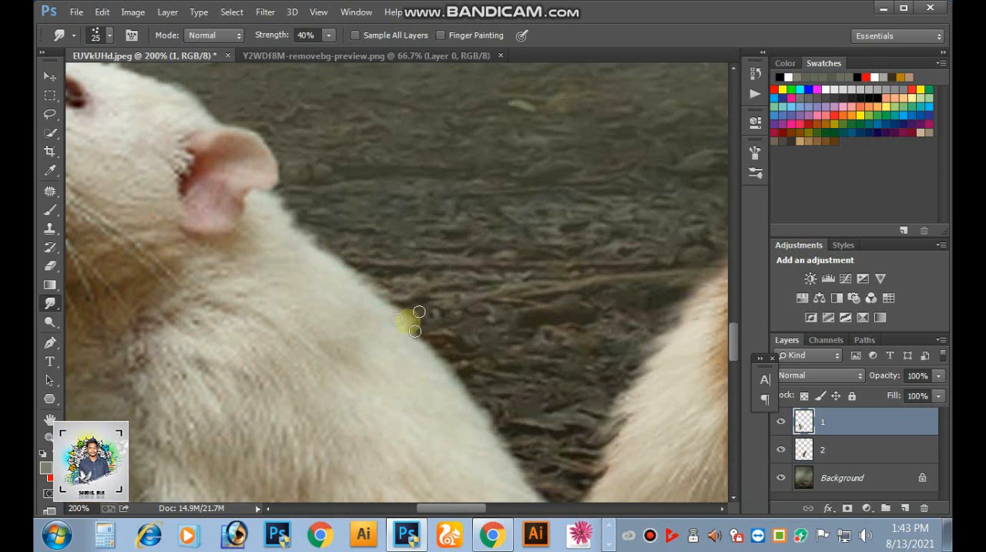
drag(396, 337, 471, 366)
scroll(481, 371, down, 1)
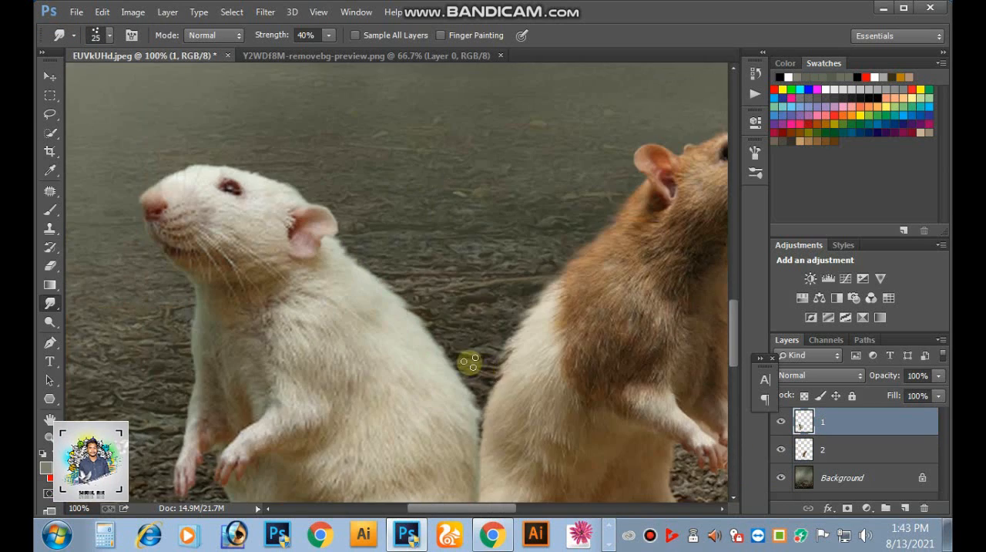
drag(423, 320, 452, 341)
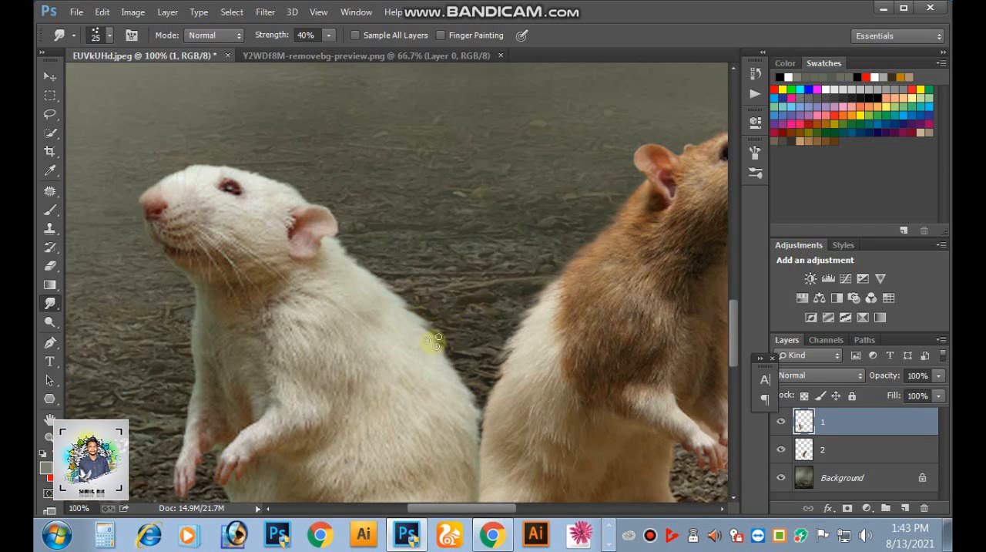
scroll(440, 316, up, 1)
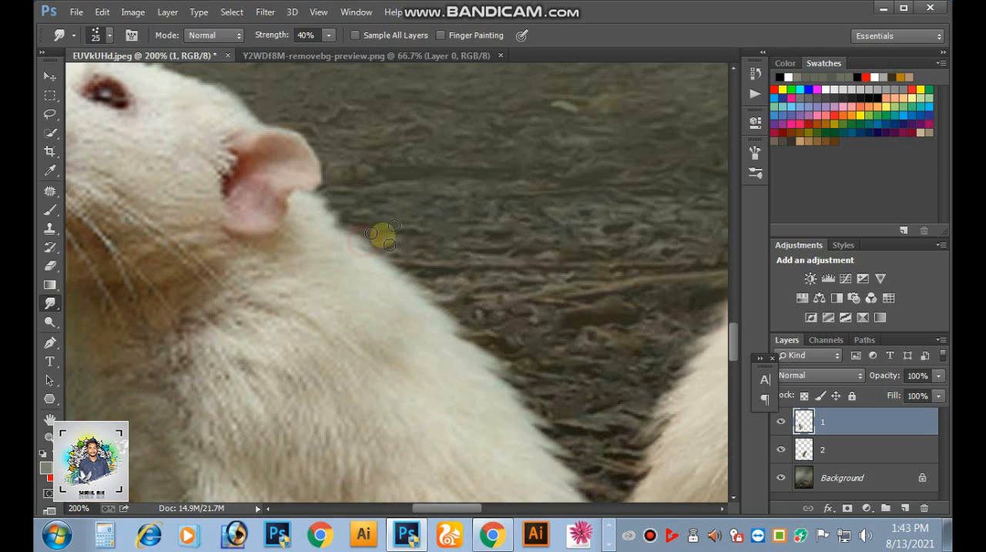
scroll(469, 250, down, 2)
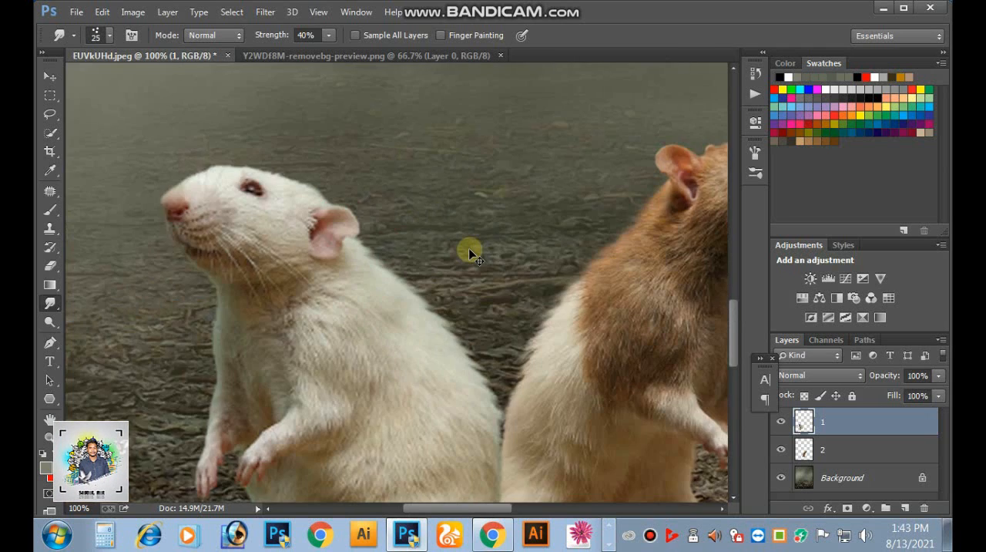
- Smudge the white rat's fur outline along the chest, back and belly to soften the cut-out edge
drag(431, 292, 486, 178)
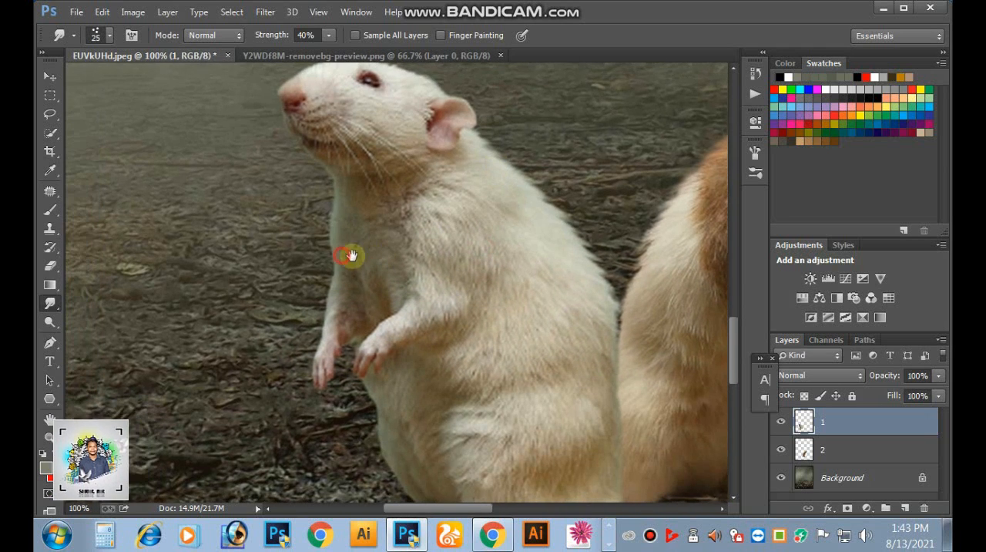
mouse_move(321, 231)
mouse_down()
mouse_move(300, 253)
mouse_move(326, 201)
mouse_move(299, 240)
mouse_up()
mouse_move(330, 201)
mouse_down()
mouse_move(309, 240)
mouse_move(335, 206)
mouse_move(314, 250)
mouse_move(327, 247)
mouse_move(307, 283)
mouse_move(330, 255)
mouse_move(321, 279)
mouse_move(330, 242)
mouse_move(302, 276)
mouse_up()
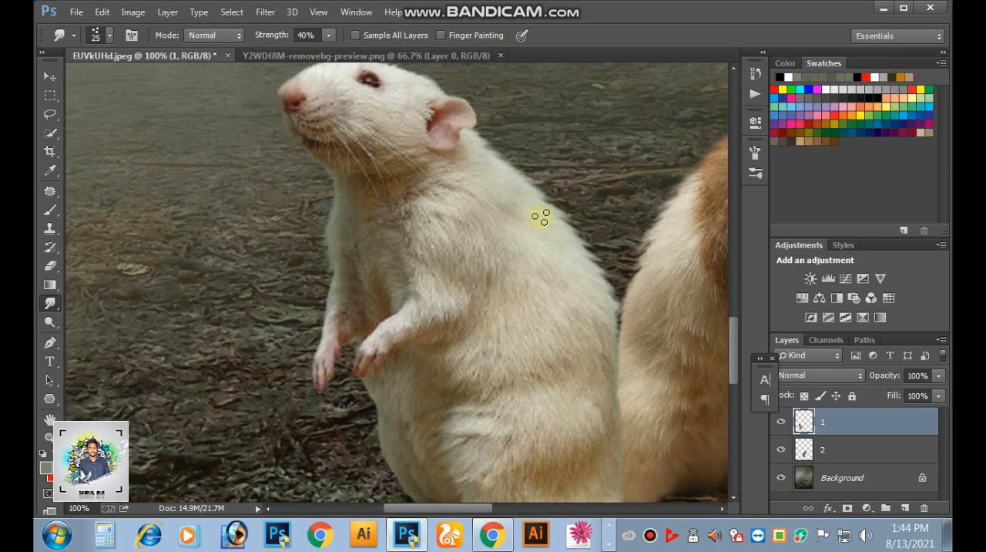
drag(528, 171, 531, 172)
drag(492, 146, 546, 157)
mouse_move(569, 217)
mouse_down()
mouse_move(541, 189)
mouse_move(569, 207)
mouse_up()
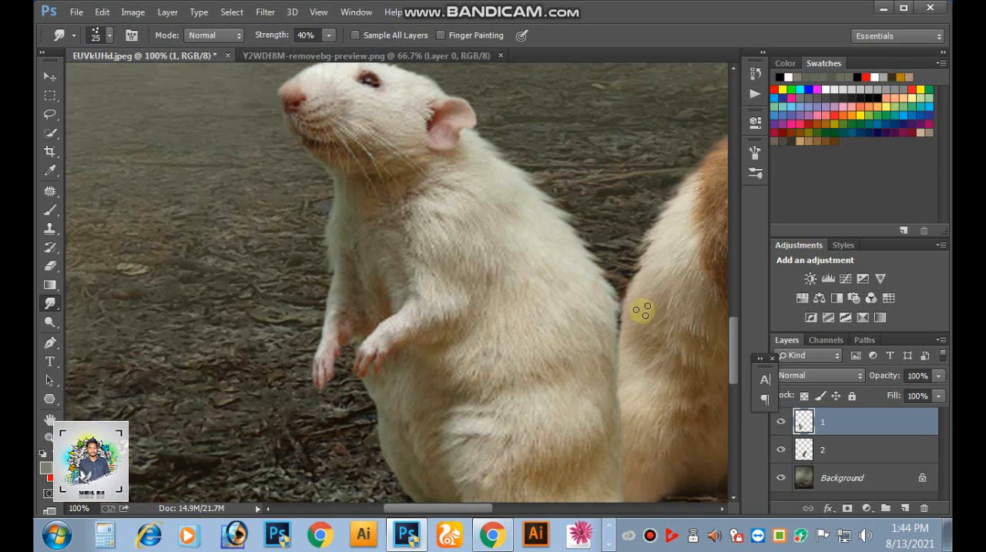
key(alt+space)
key(Escape)
mouse_move(416, 414)
mouse_down()
mouse_move(439, 281)
mouse_move(395, 287)
mouse_move(388, 276)
mouse_move(385, 302)
mouse_up()
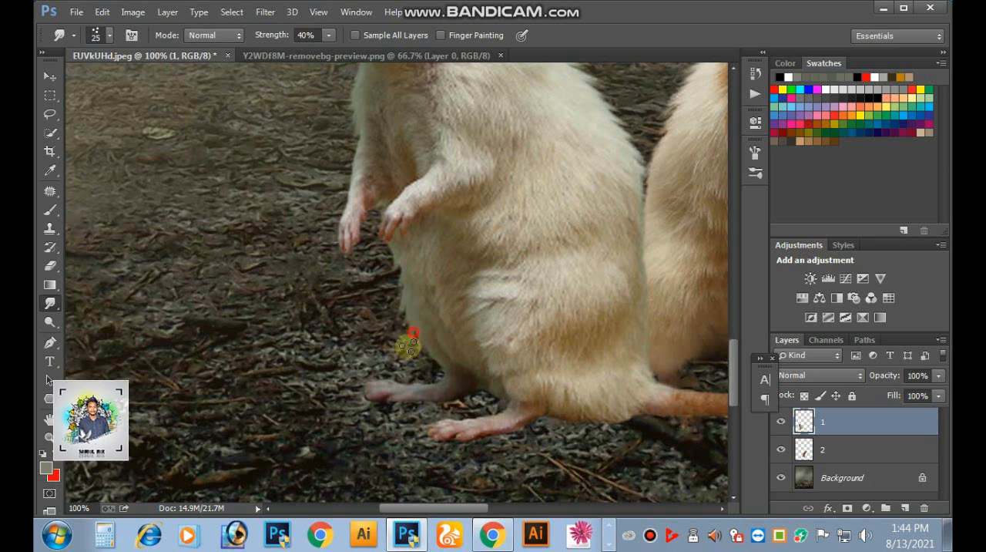
- Create a new layer between layers 1 and 2 and name it 3
key(ctrl+minus)
key(ctrl+minus)
key(ctrl+minus)
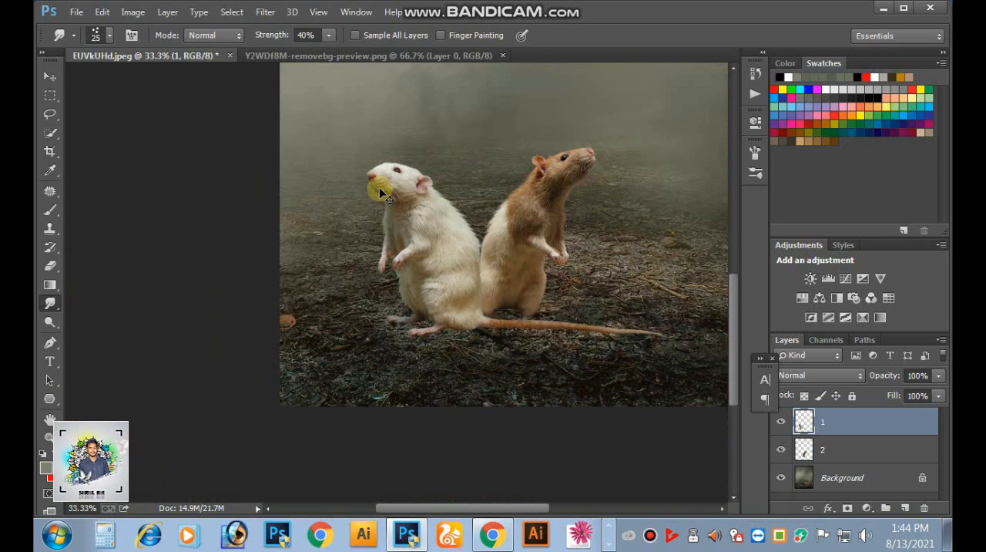
drag(463, 205, 392, 322)
drag(474, 302, 485, 241)
click(49, 77)
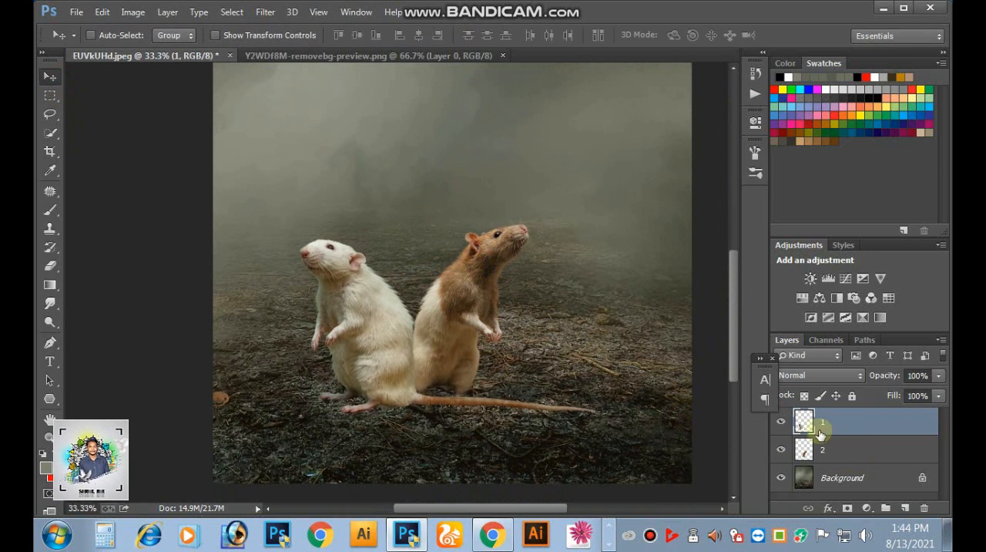
click(783, 423)
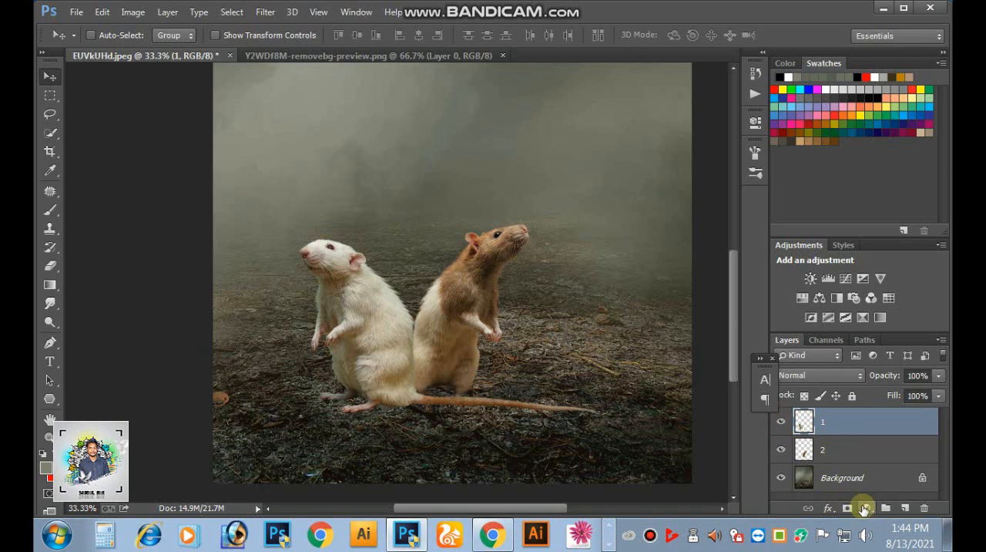
click(906, 508)
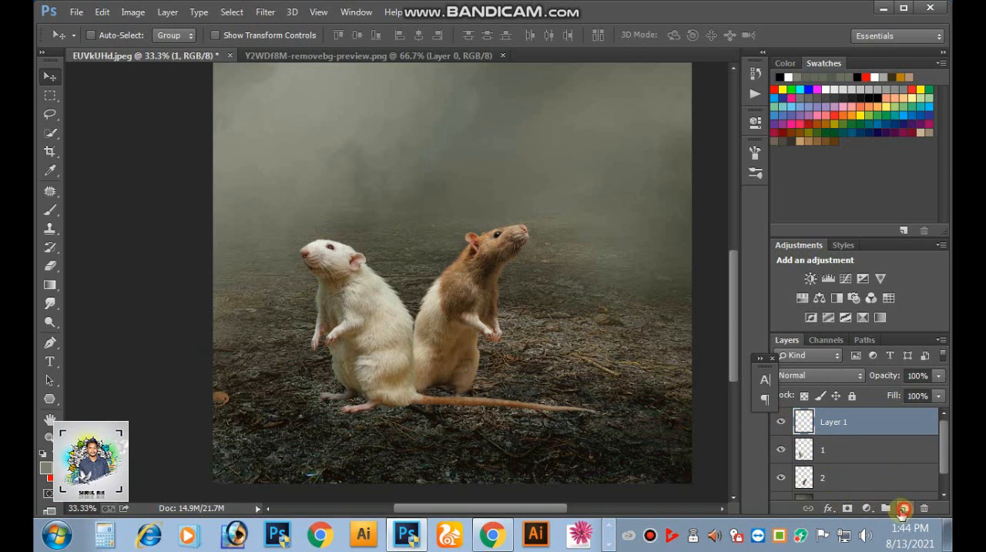
drag(817, 427, 806, 451)
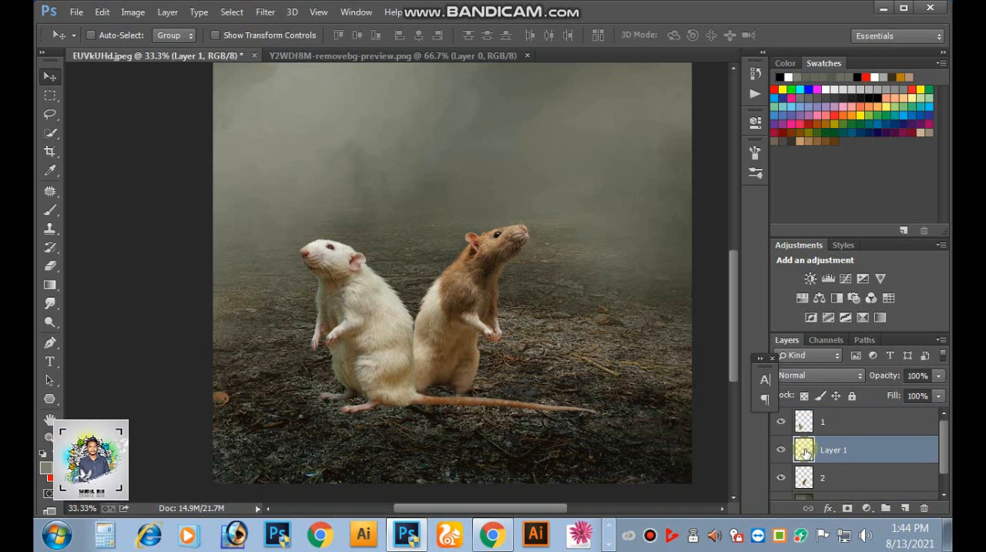
drag(867, 450, 700, 462)
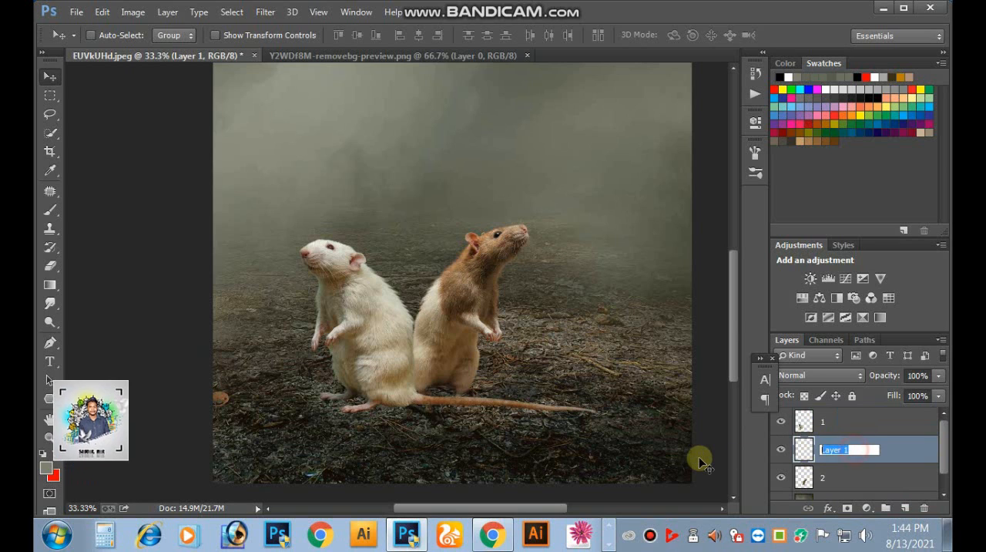
click(798, 451)
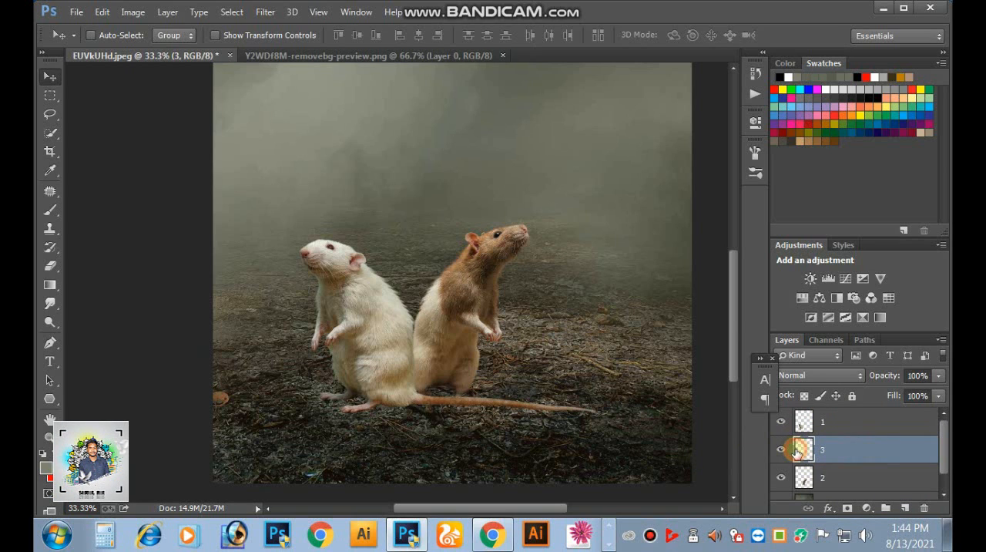
- Choose the Brush tool and set the foreground colour to black (000000) for painting on layer 3
click(50, 210)
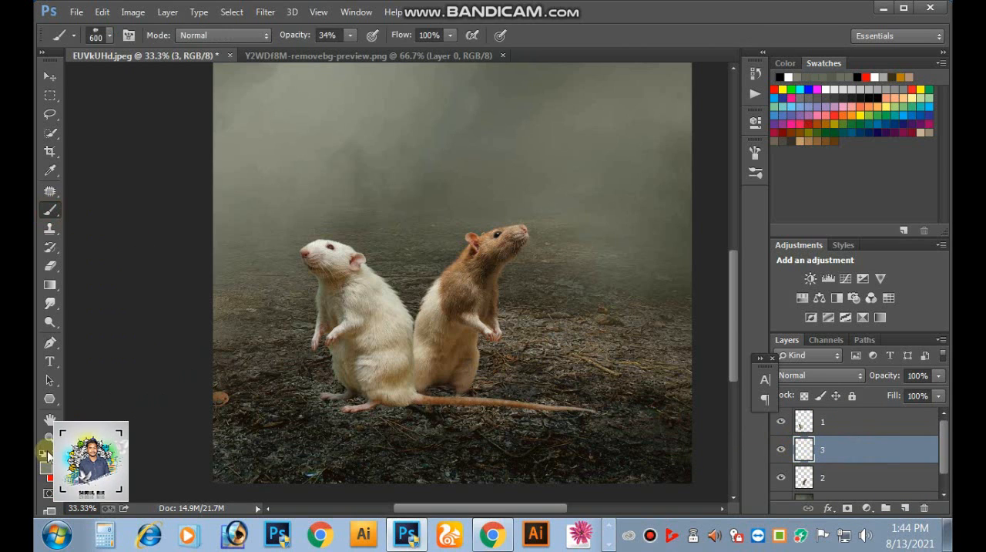
click(46, 455)
drag(557, 389, 484, 420)
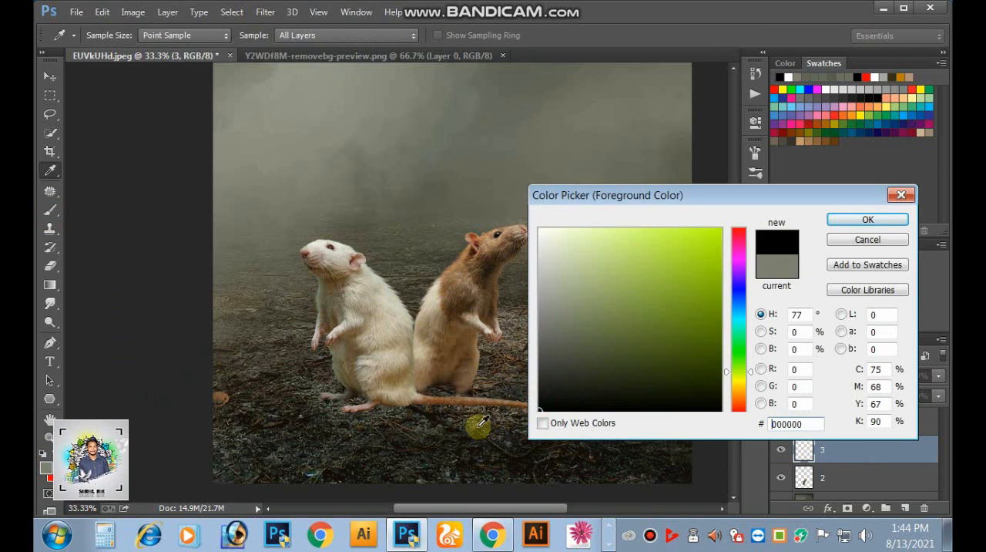
key(Return)
click(100, 35)
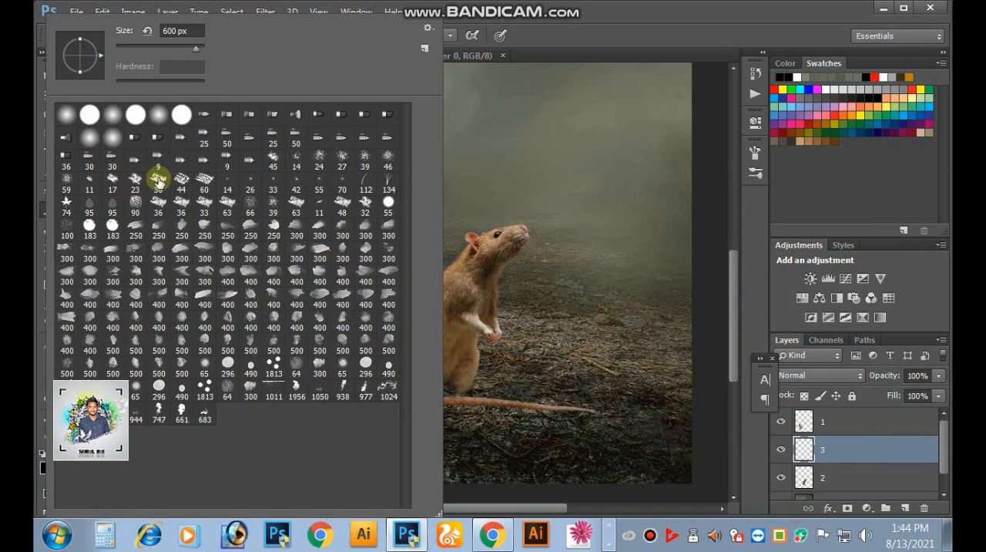
click(551, 386)
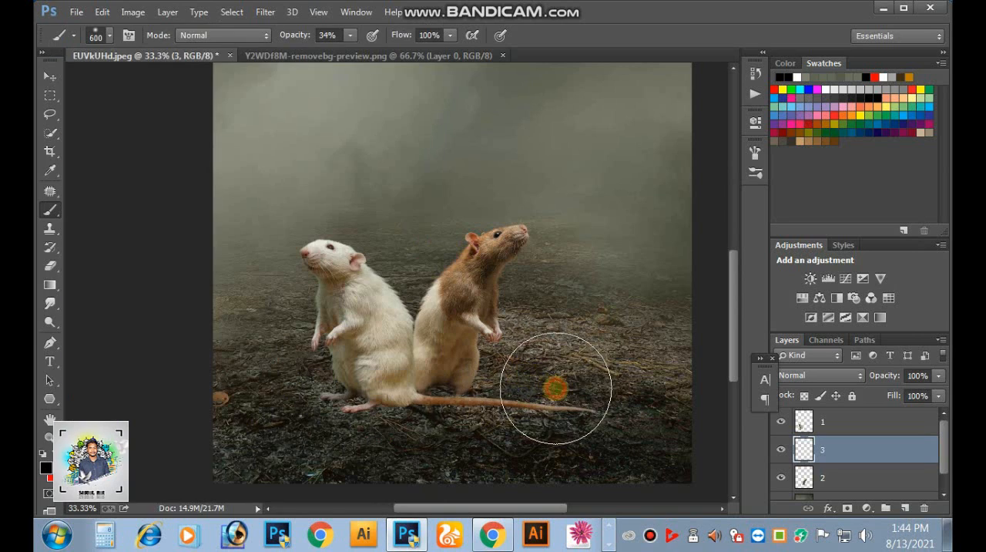
- Paint a soft black shadow on layer 3 beneath the white rat's body and feet with a 100 px brush at 34% opacity
ctrl+click(468, 367)
scroll(458, 324, down, 2)
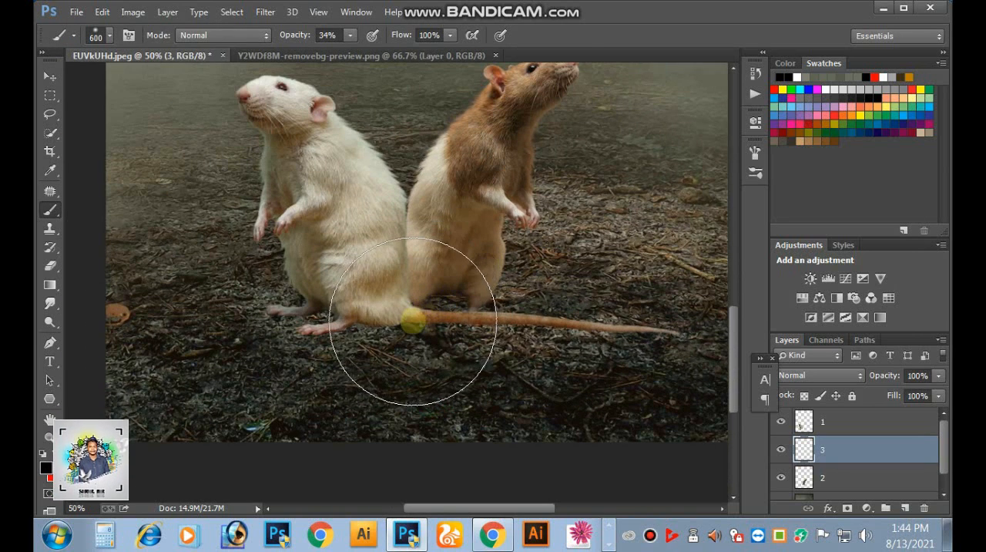
key(bracketleft)
key(bracketleft)
key(bracketleft)
key(bracketleft)
key(bracketleft)
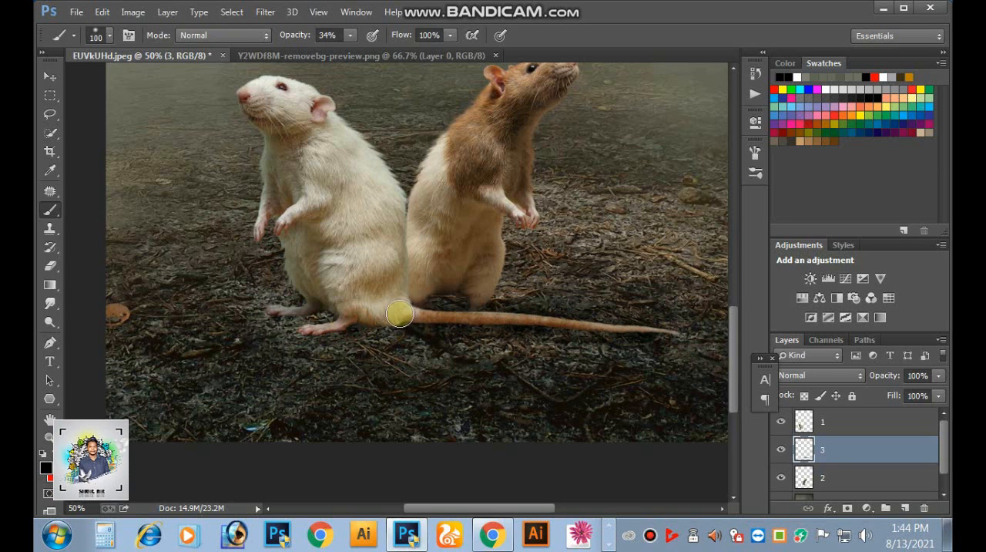
mouse_move(363, 319)
mouse_down()
mouse_move(317, 319)
mouse_move(332, 303)
mouse_move(283, 314)
mouse_move(326, 303)
mouse_move(290, 314)
mouse_move(364, 320)
mouse_move(322, 332)
mouse_move(352, 330)
mouse_move(307, 327)
mouse_move(307, 314)
mouse_move(281, 311)
mouse_move(390, 310)
mouse_move(320, 320)
mouse_move(327, 326)
mouse_move(296, 311)
mouse_move(275, 316)
mouse_move(293, 312)
mouse_move(117, 394)
mouse_move(298, 339)
mouse_move(266, 360)
mouse_up()
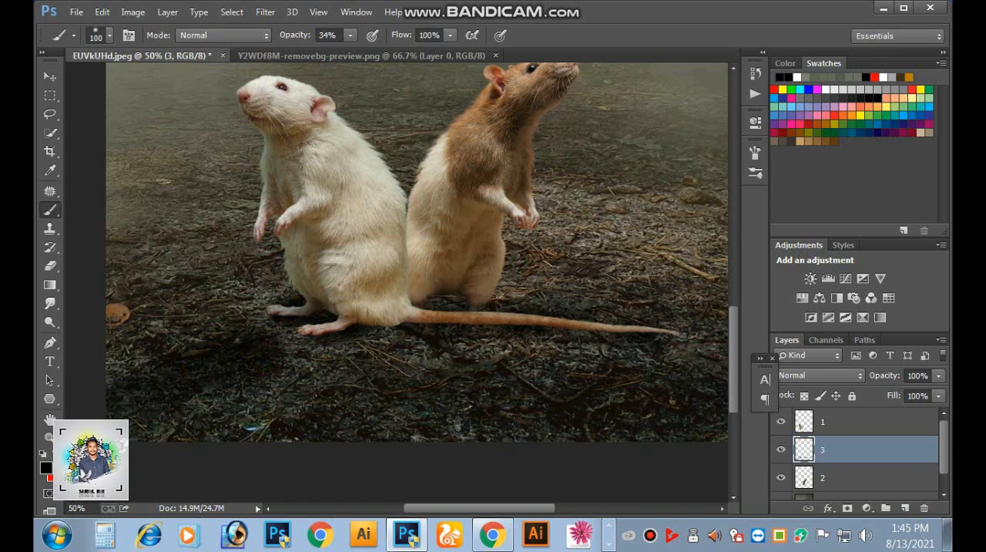
- Extend the painted ground shadow on layer 3 around the white rat's base and along its tail
scroll(331, 380, down, 2)
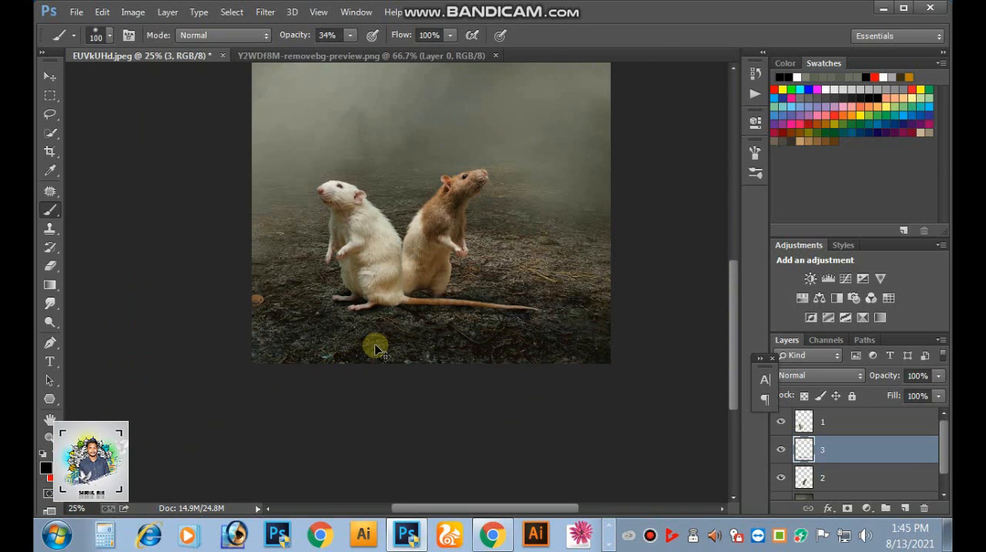
ctrl+click(414, 277)
ctrl+click(413, 277)
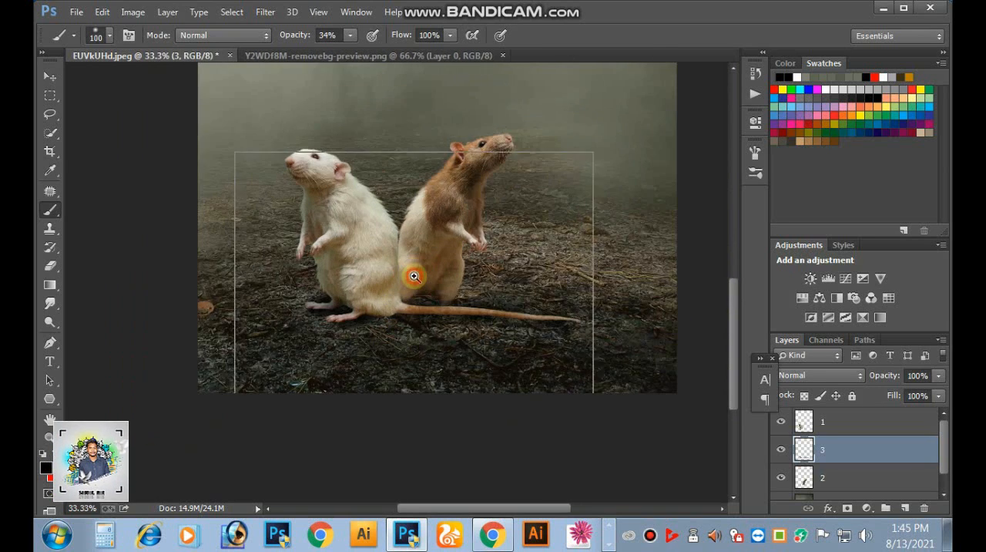
drag(415, 309, 367, 332)
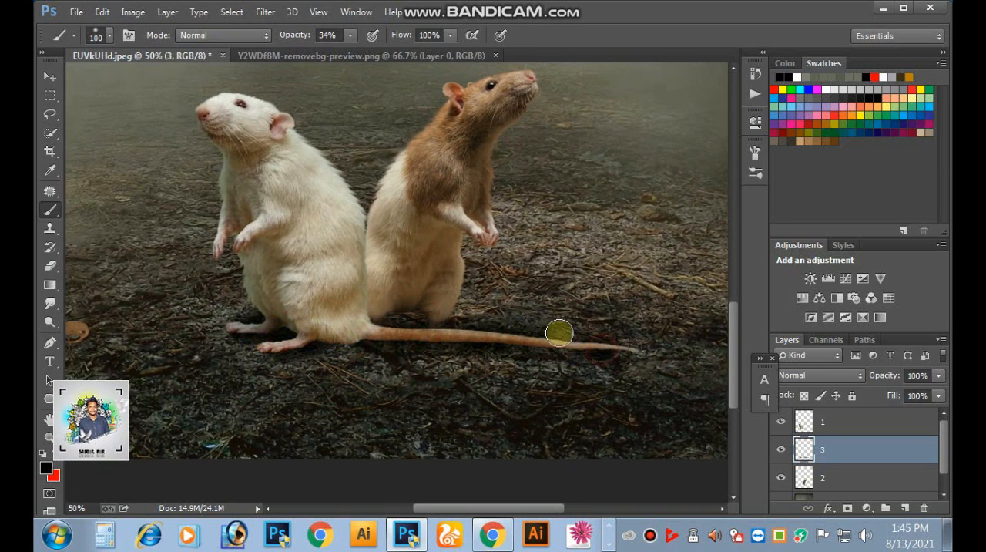
- Darken the white rat on layer 1 with Curves, moving the RGB curve's midpoint to input 140, output 125
click(50, 77)
key(ctrl+minus)
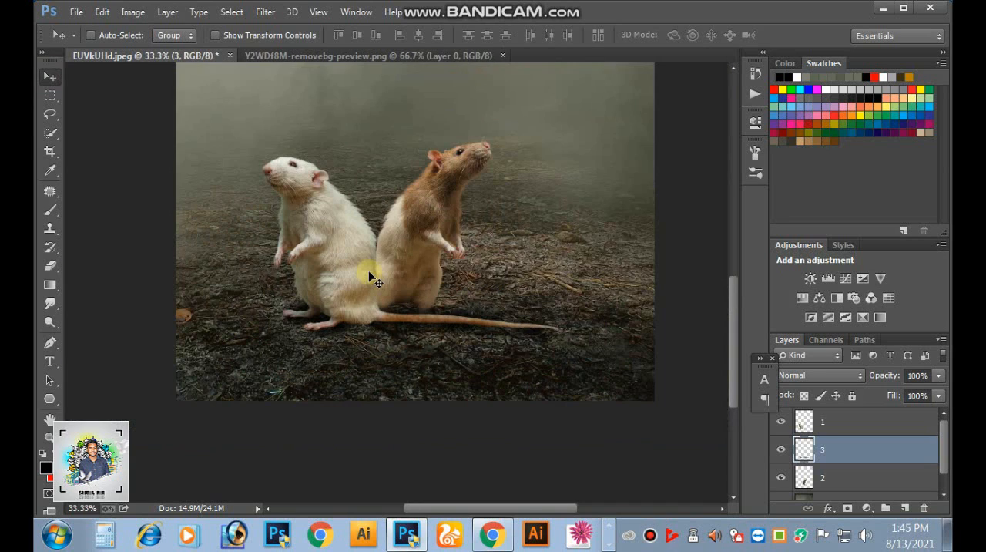
click(809, 429)
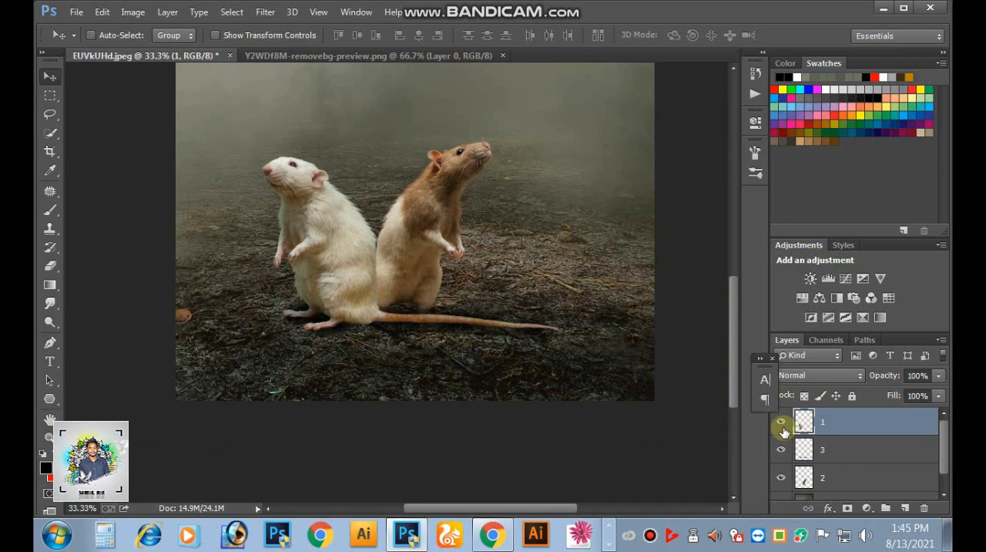
key(ctrl+m)
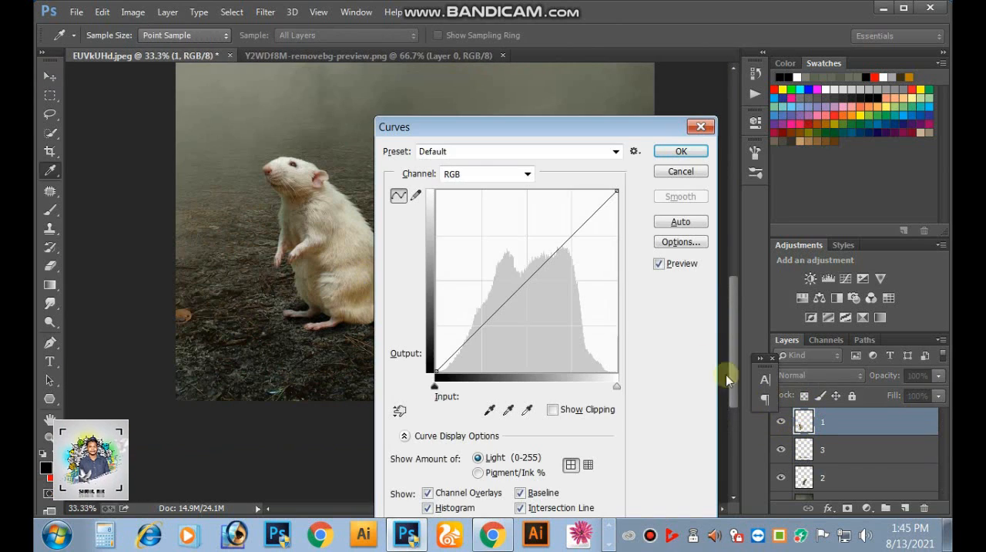
drag(607, 123, 823, 117)
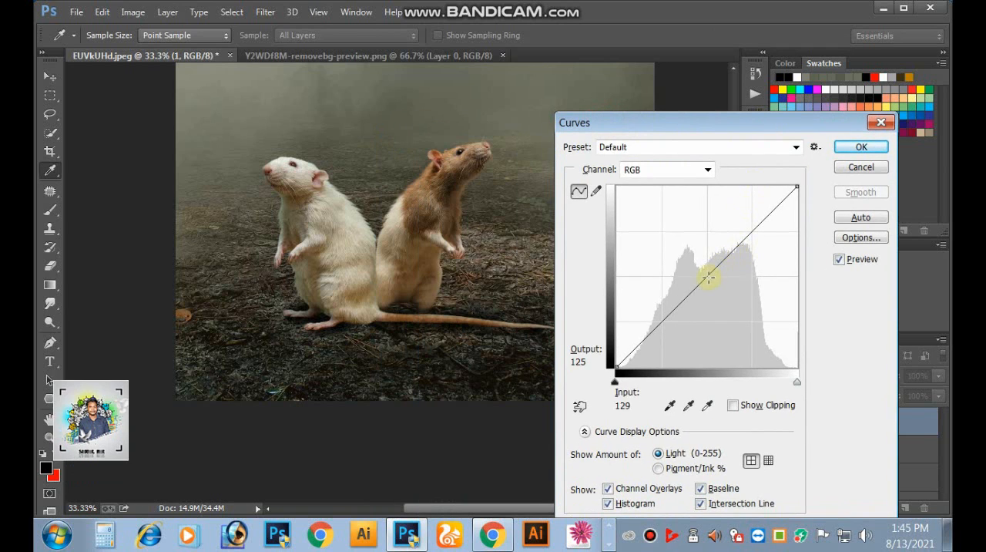
drag(708, 277, 716, 278)
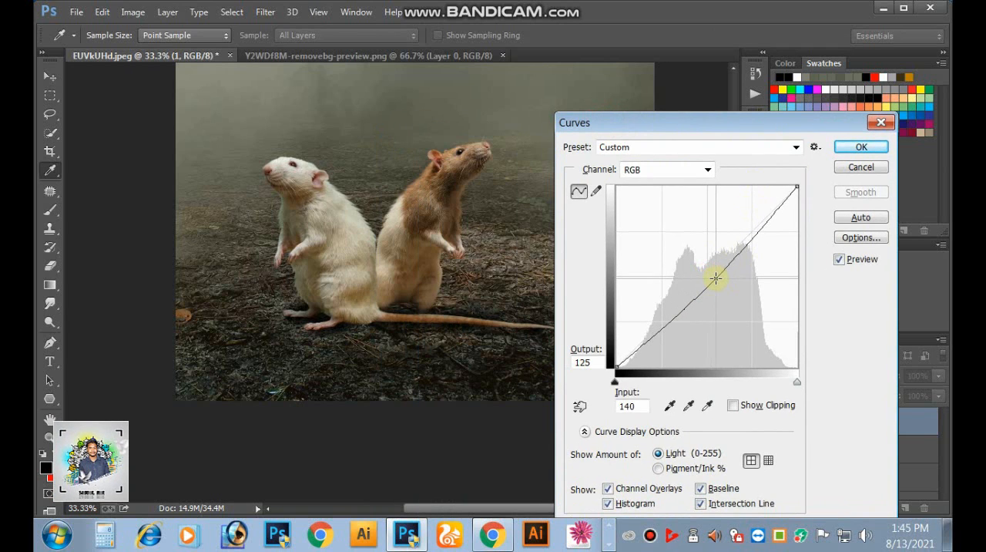
click(862, 167)
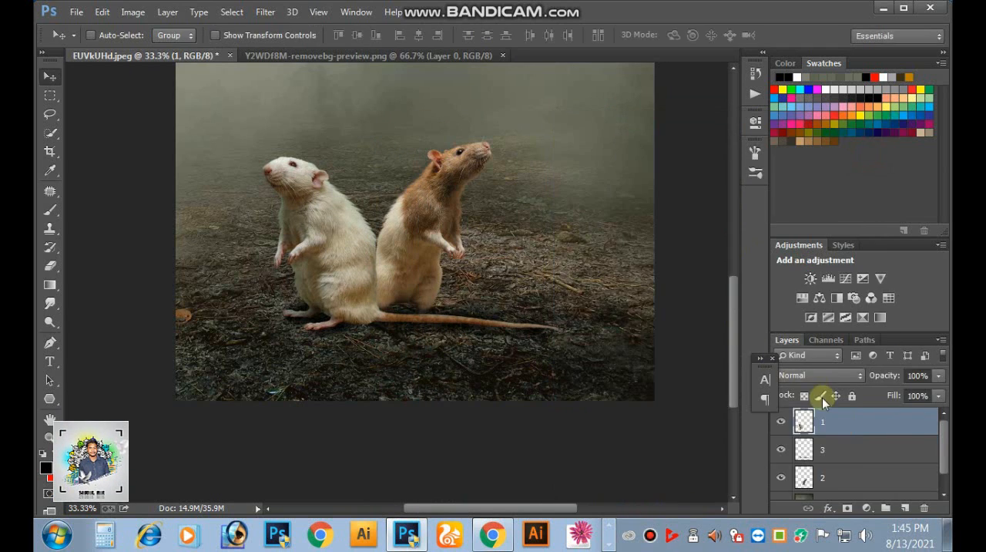
- Slightly darken the brown rat on layer 2 by adjusting the midtones with Curves
click(811, 472)
key(ctrl+m)
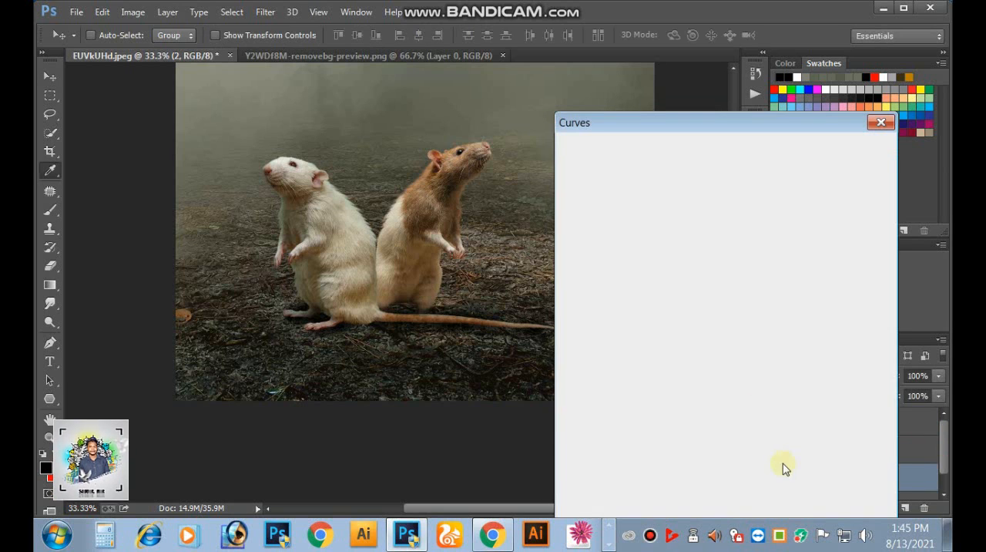
drag(715, 274, 719, 275)
click(840, 148)
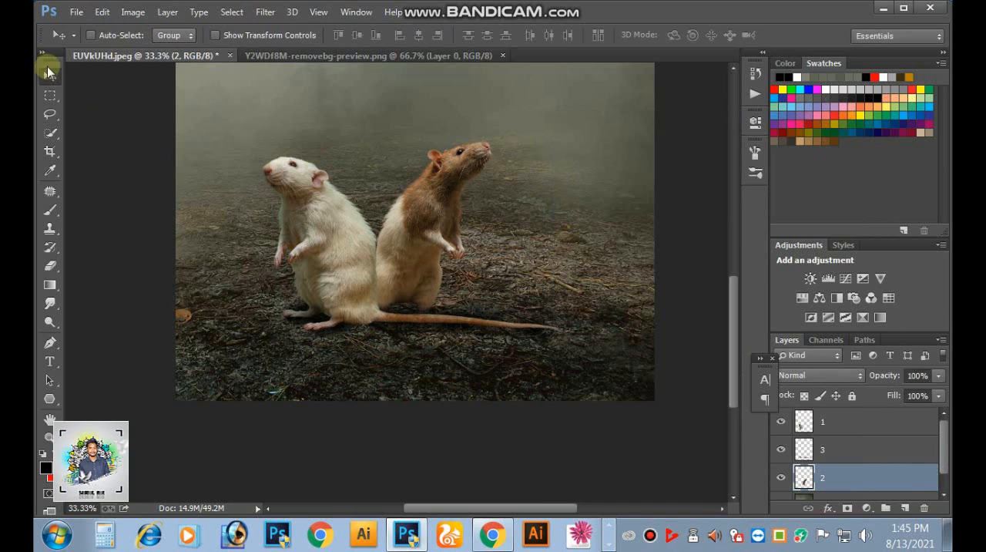
- Open the wooden shield collage image zrtIteV from the Desktop folder
key(ctrl+minus)
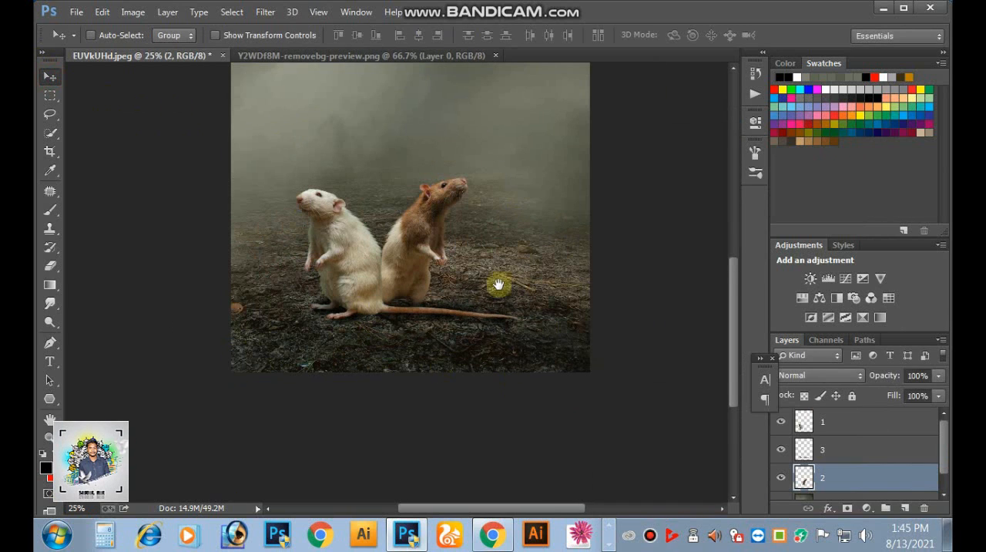
drag(498, 285, 536, 306)
drag(511, 239, 515, 255)
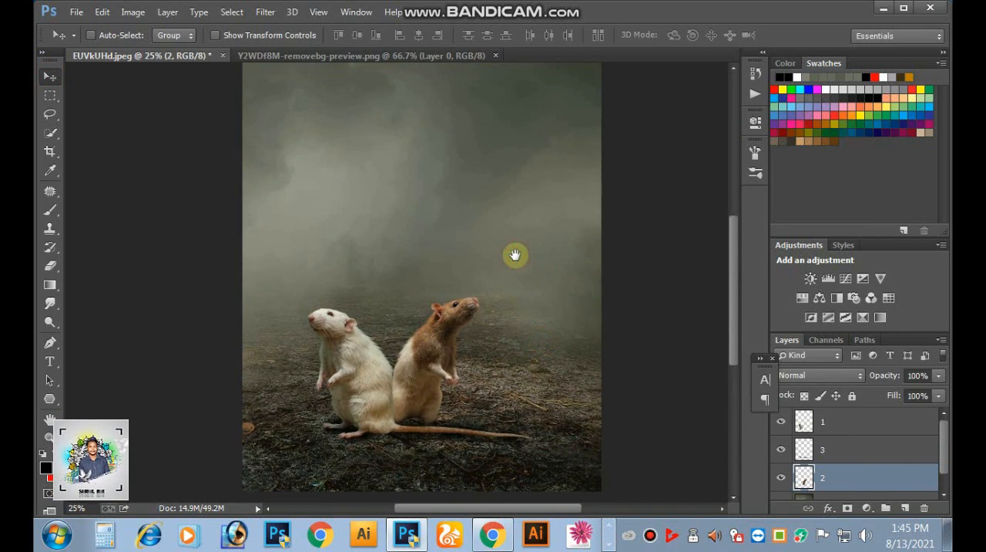
key(ctrl+o)
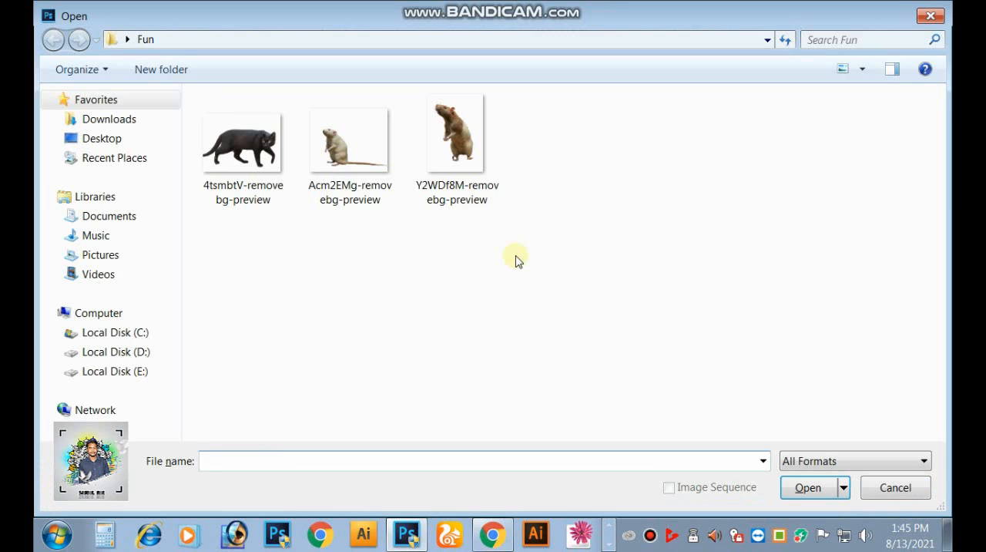
click(95, 140)
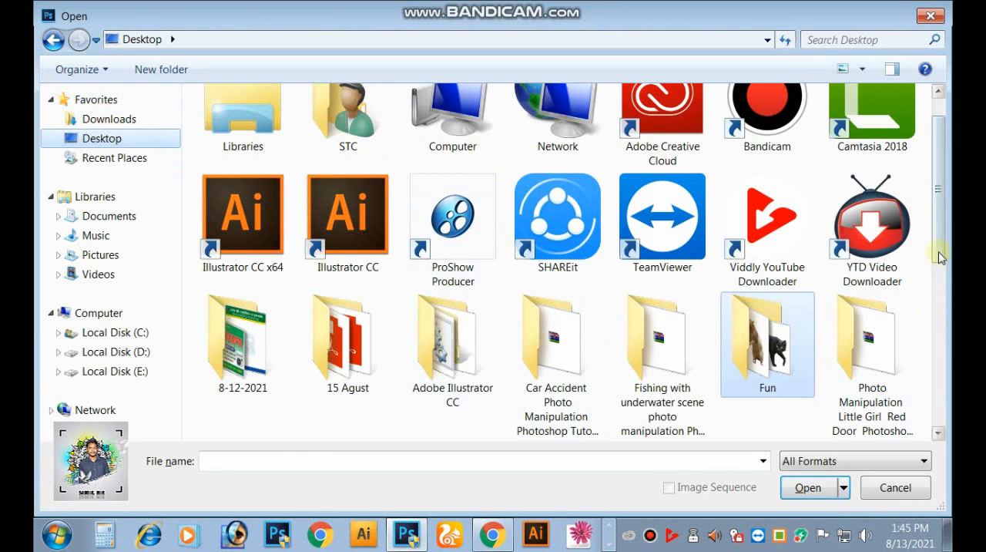
drag(941, 257, 925, 453)
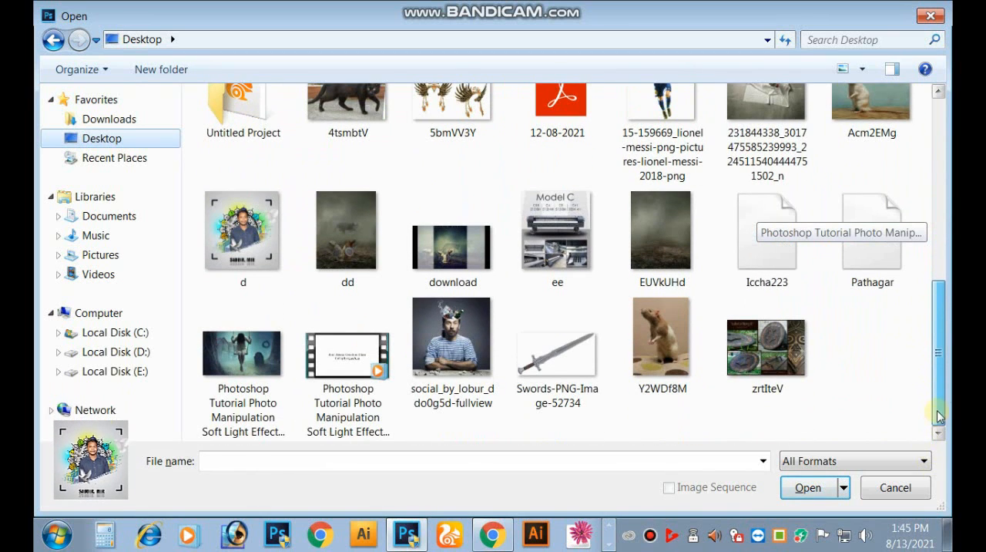
click(813, 364)
click(803, 487)
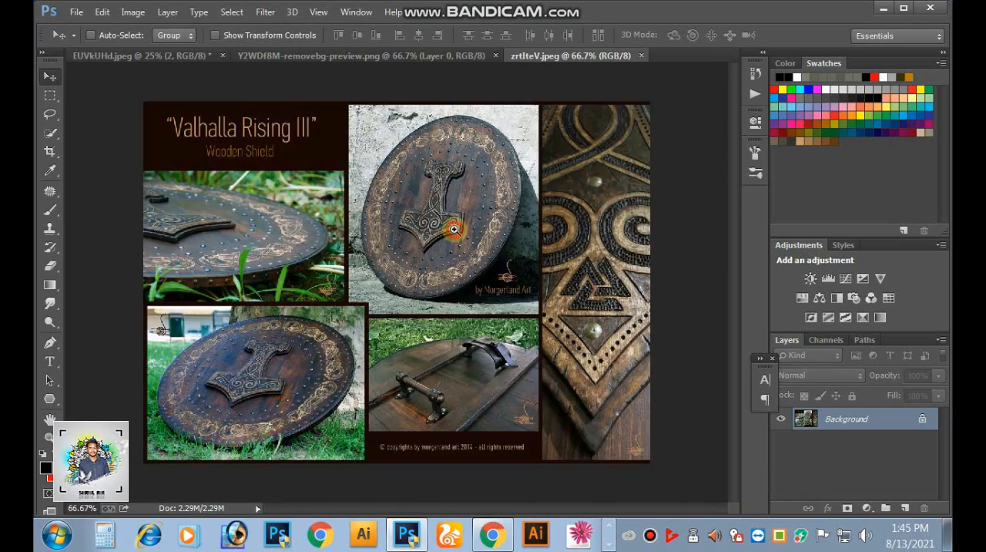
ctrl+click(454, 229)
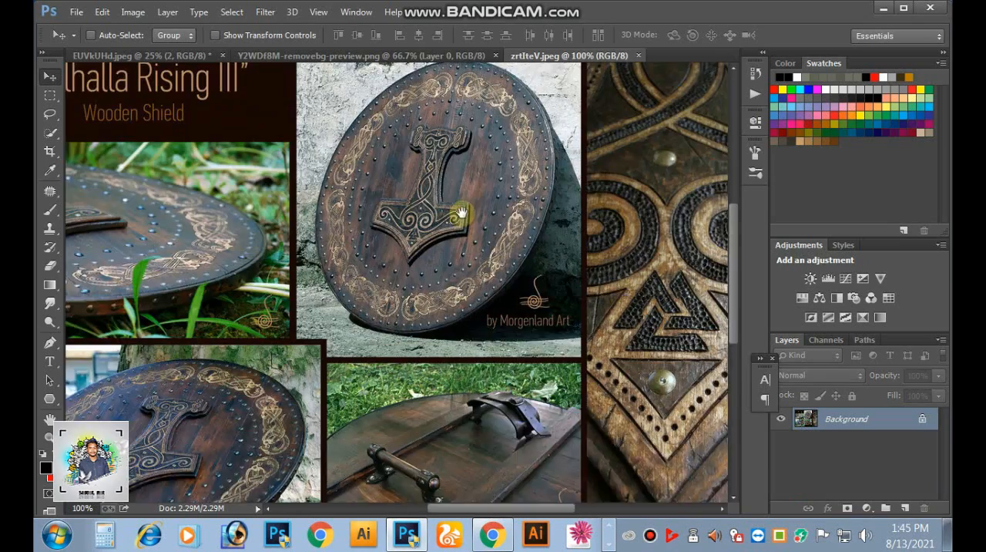
- Start a Pen tool outline at the bottom rim of the upright shield and curve it along the lower-left edge
drag(460, 216, 478, 268)
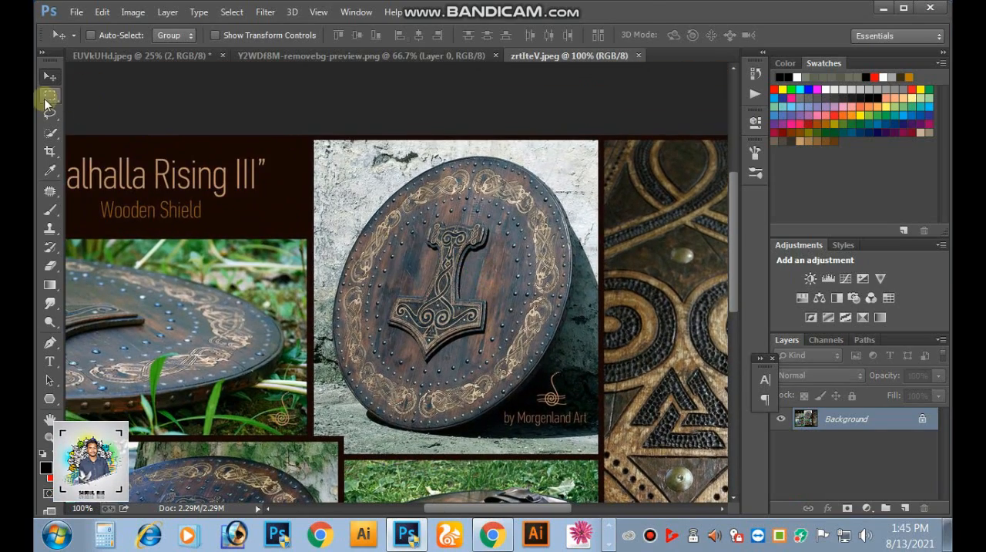
click(49, 95)
drag(343, 218, 759, 407)
drag(405, 383, 590, 338)
drag(224, 274, 682, 395)
drag(269, 380, 406, 331)
drag(313, 318, 393, 372)
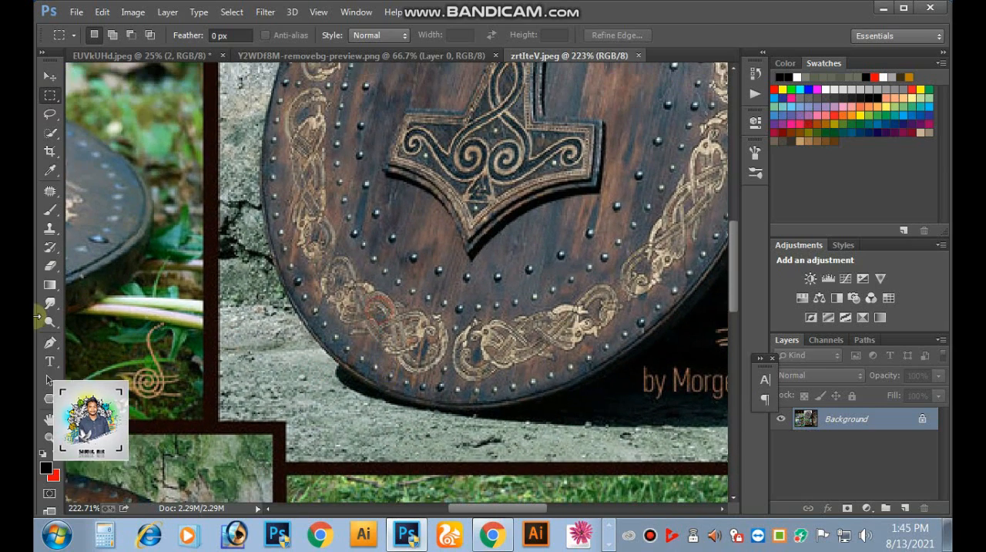
click(50, 344)
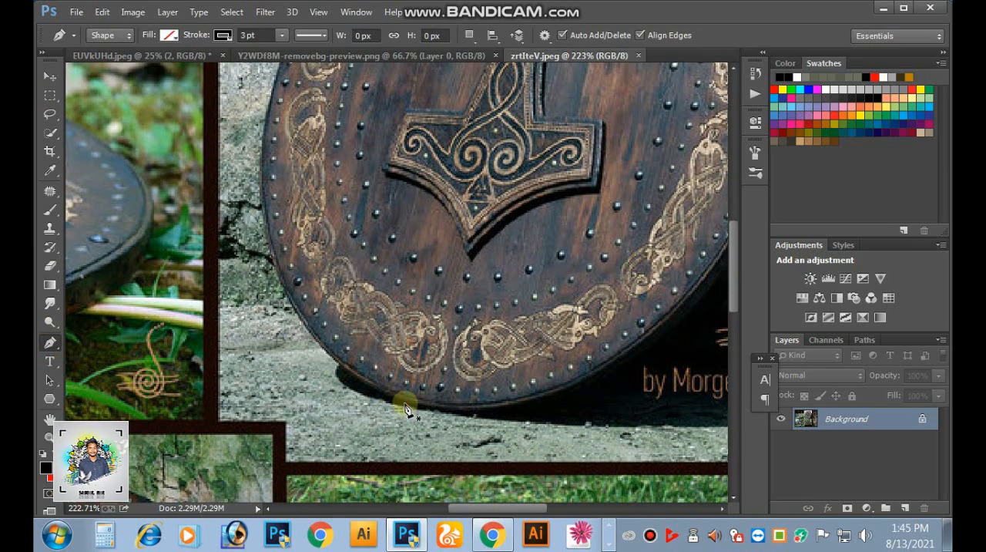
click(351, 422)
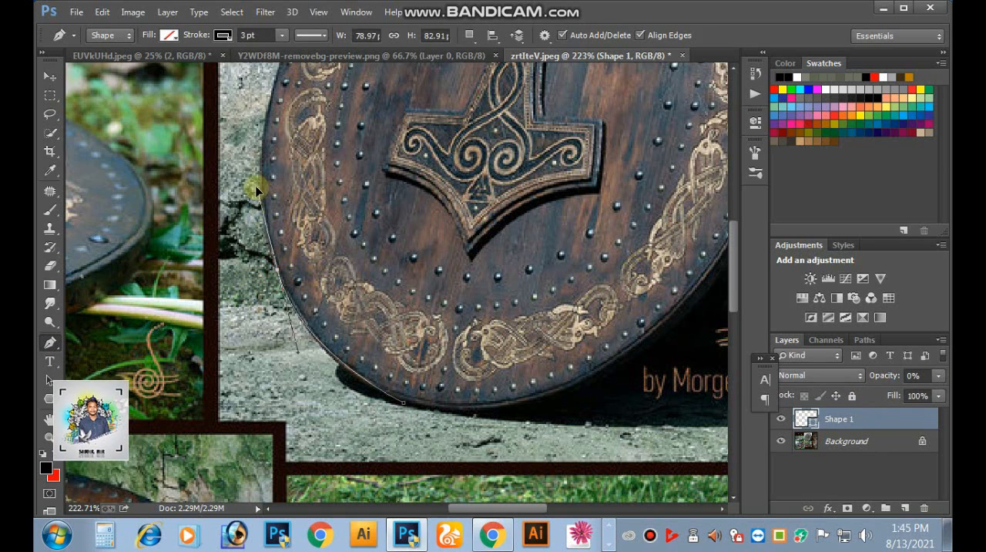
- Continue the Pen outline up the shield's left edge and over its top rim
scroll(262, 266, up, 5)
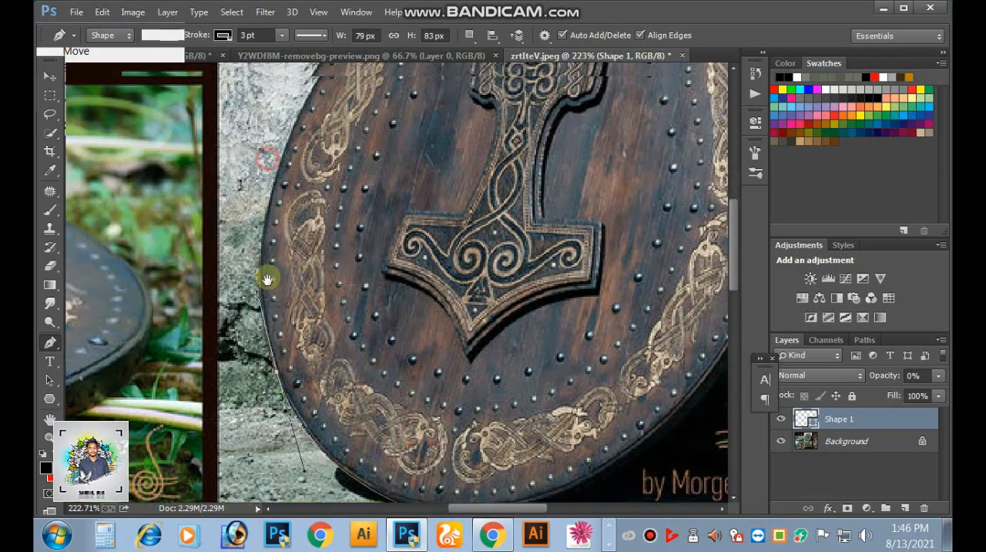
click(277, 187)
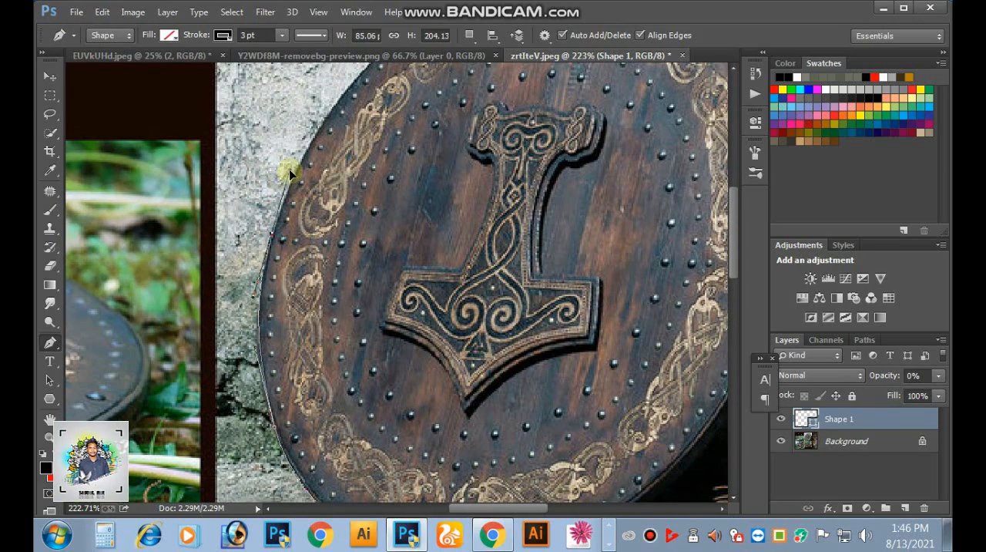
scroll(289, 201, up, 5)
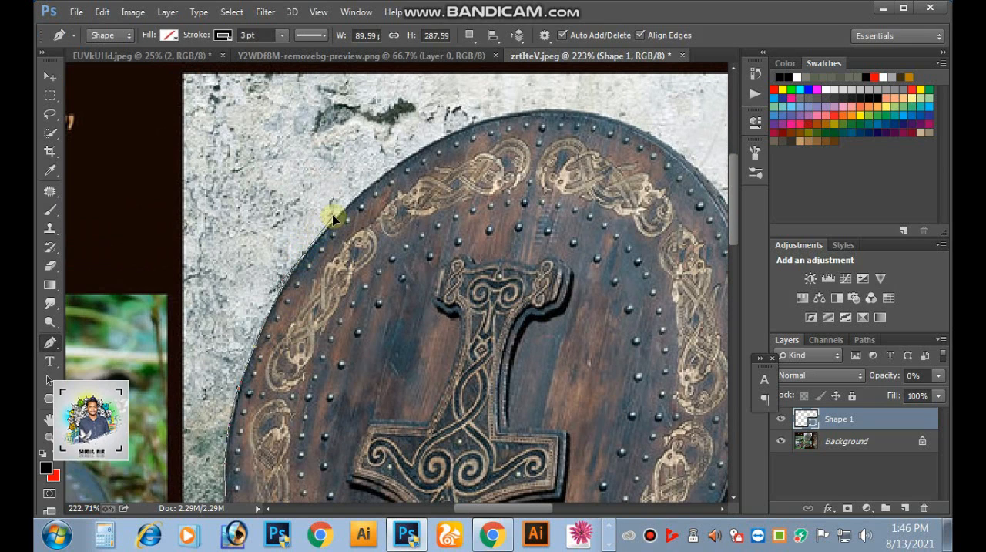
scroll(370, 204, up, 3)
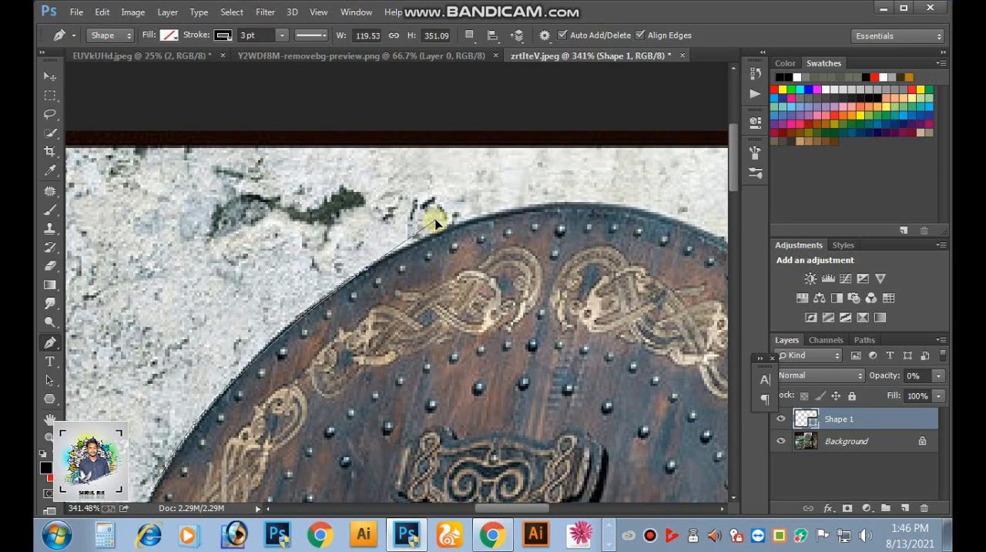
drag(551, 200, 404, 260)
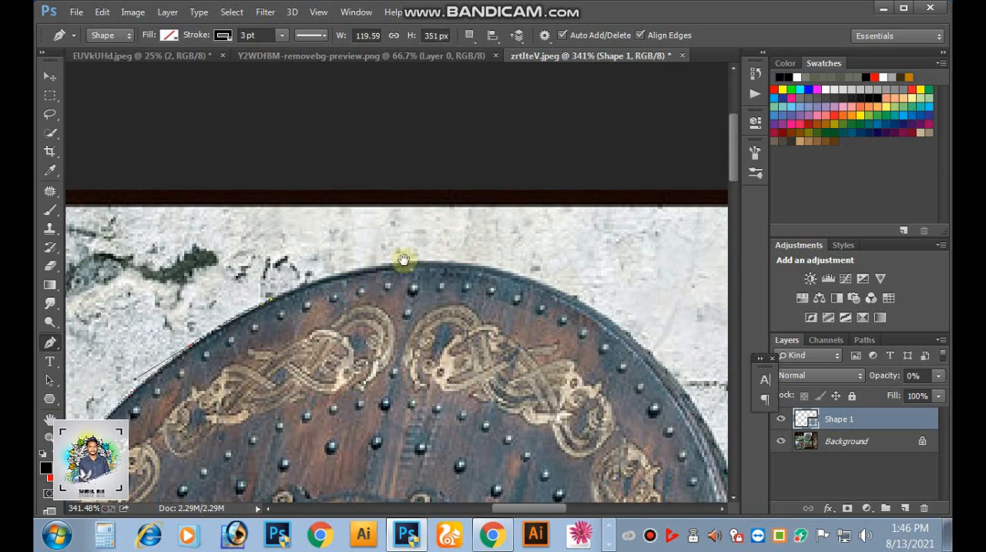
drag(524, 259, 490, 266)
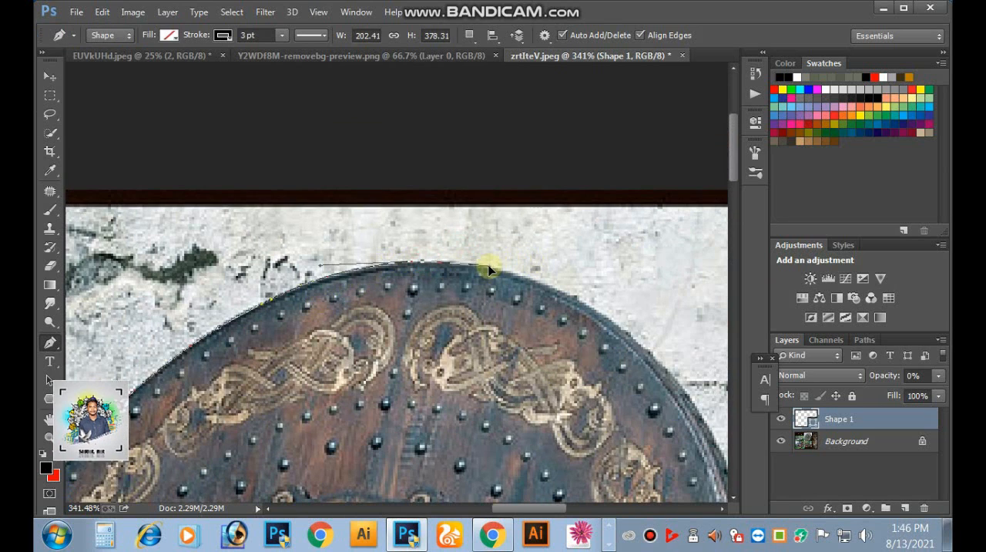
drag(576, 308, 415, 207)
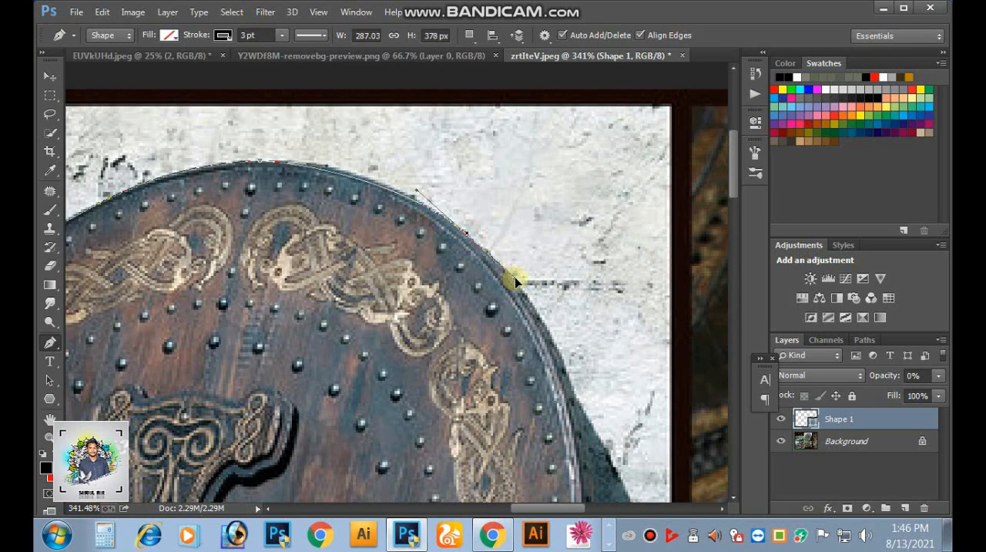
- Extend the Pen outline along the shield's upper-right rim and down its right edge
drag(515, 276, 514, 278)
key(alt+space)
drag(561, 394, 508, 234)
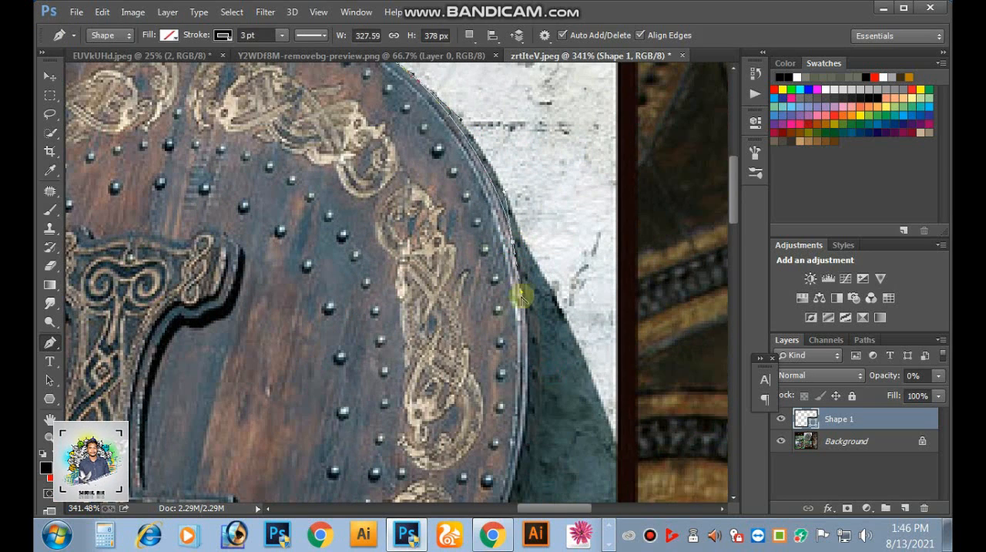
drag(515, 440, 532, 384)
key(alt+space)
drag(532, 384, 664, 174)
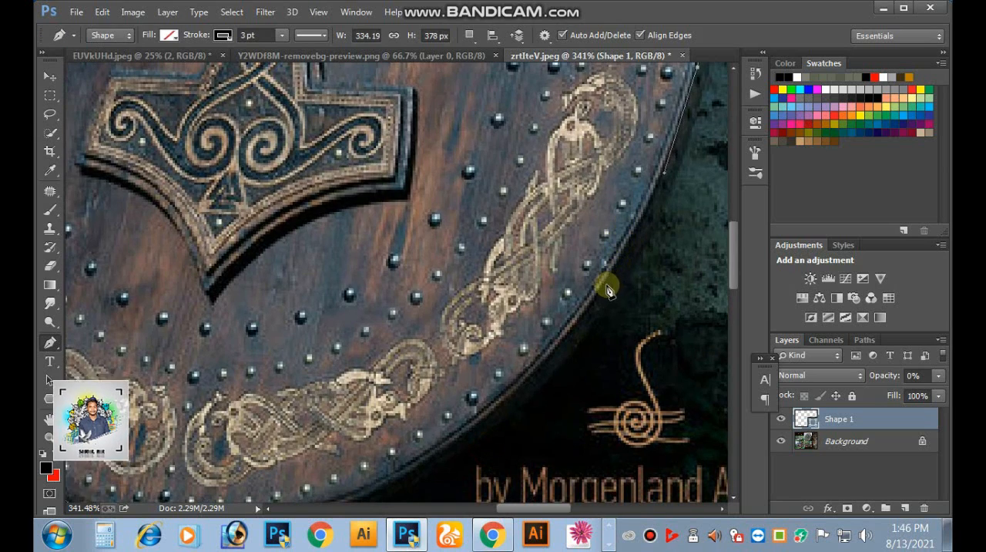
drag(606, 308, 561, 370)
key(ctrl+alt+z)
key(alt+space)
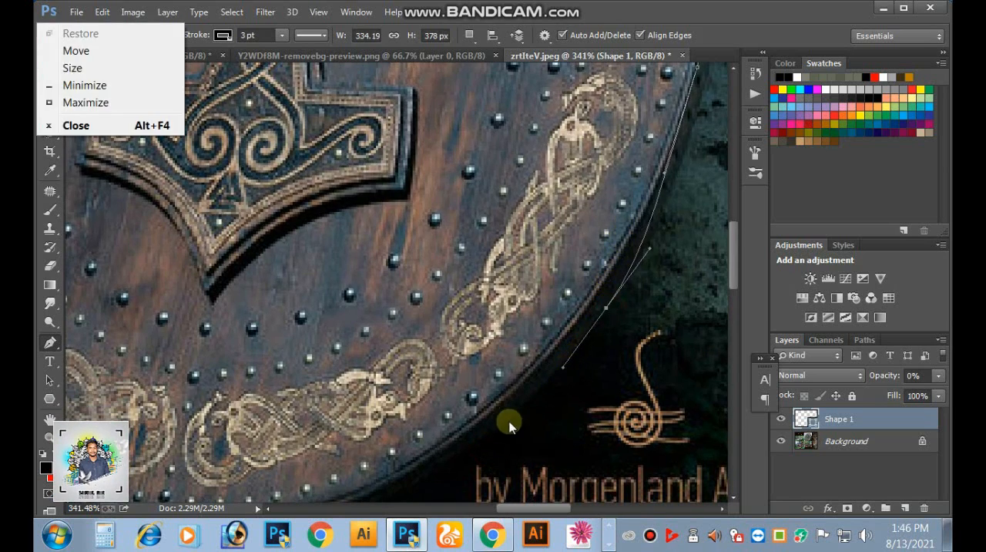
- Close the Pen outline around the shield's lower-right rim and convert it into a selection
drag(680, 159, 551, 258)
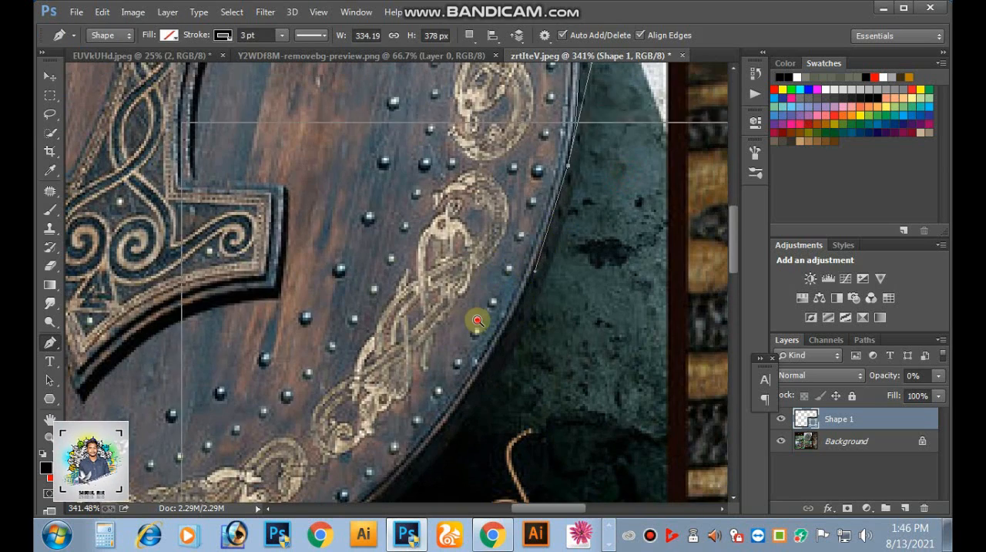
scroll(478, 320, down, 4)
scroll(455, 353, up, 3)
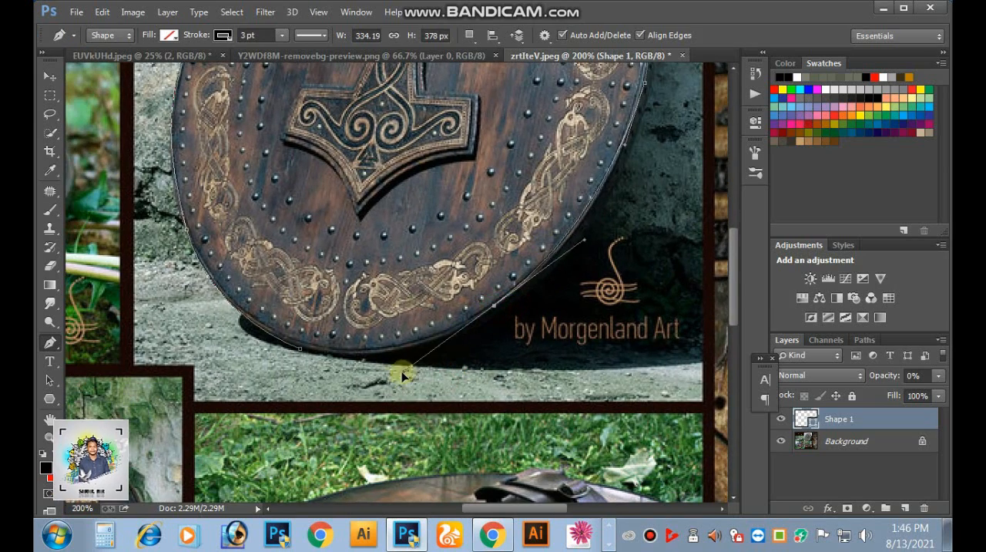
drag(402, 376, 386, 391)
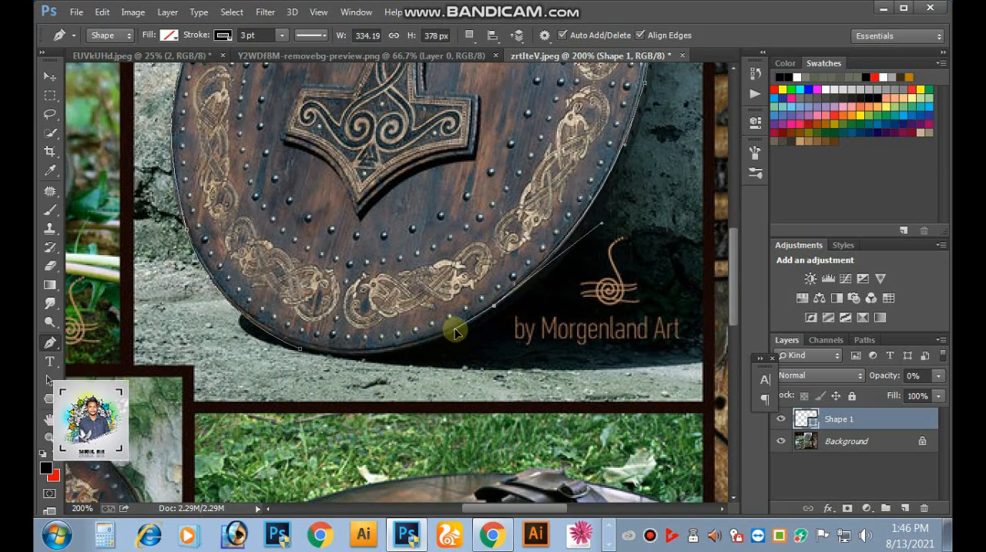
scroll(451, 332, left, 3)
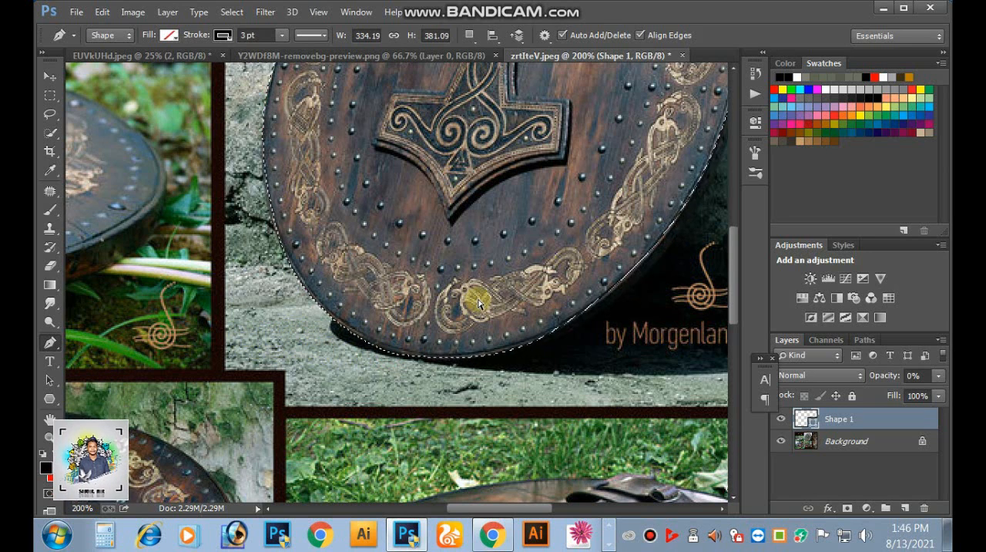
- Cut the selected shield out of the collage's Background layer
key(ctrl+minus)
key(ctrl+minus)
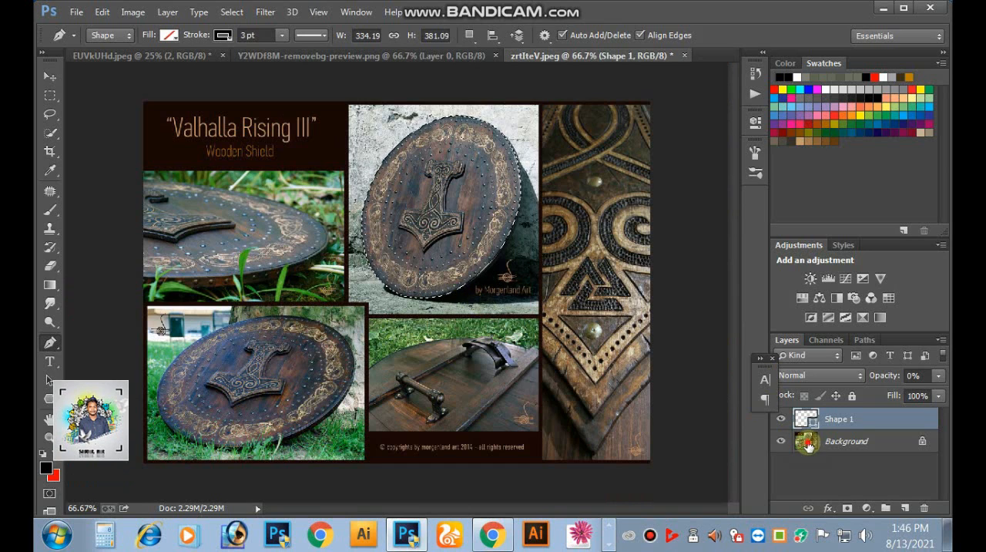
click(808, 445)
key(ctrl+BackSpace)
key(ctrl+d)
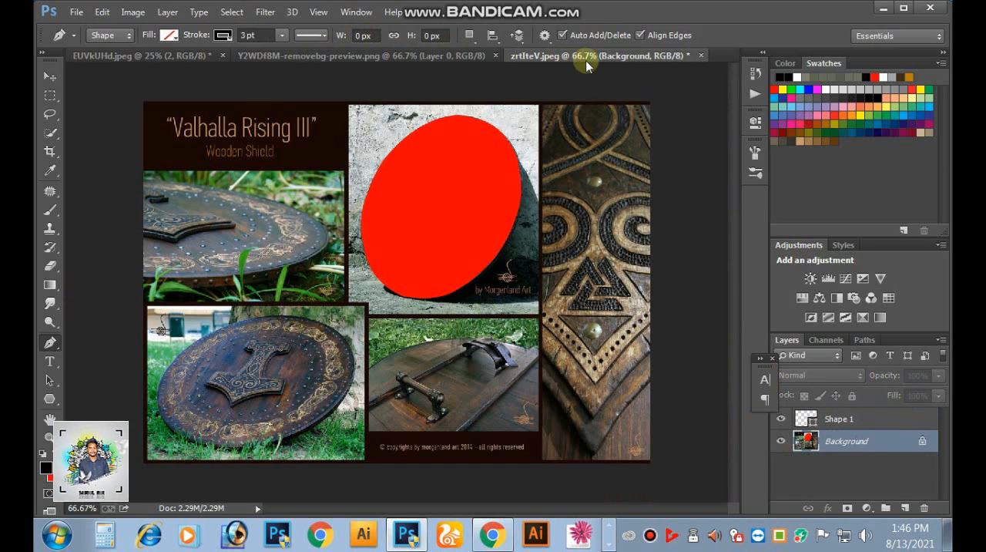
- Close the shield collage and the Y2WDf8M-removebg-preview.png document, keeping the rat composite EUVkUHd.jpeg open
click(700, 55)
click(463, 200)
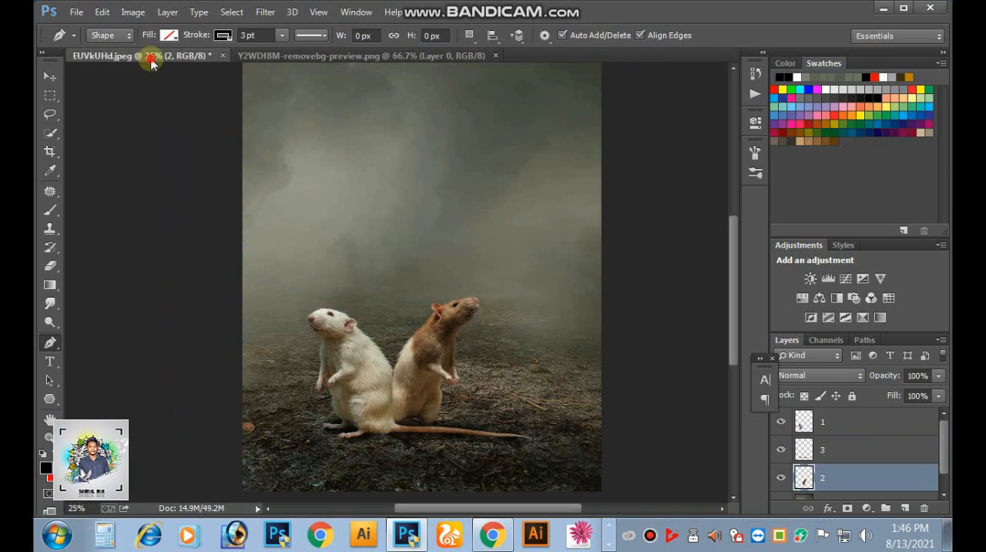
click(326, 58)
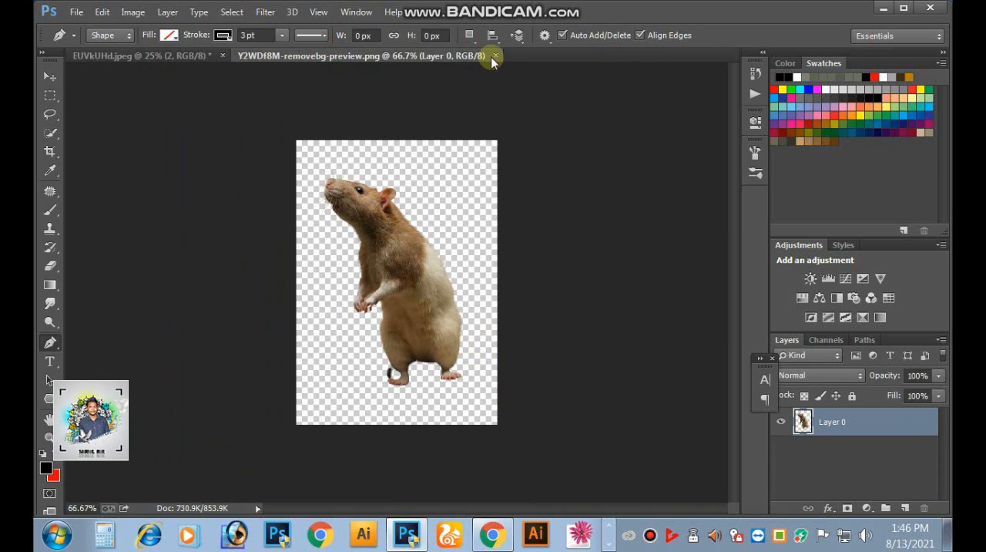
click(495, 56)
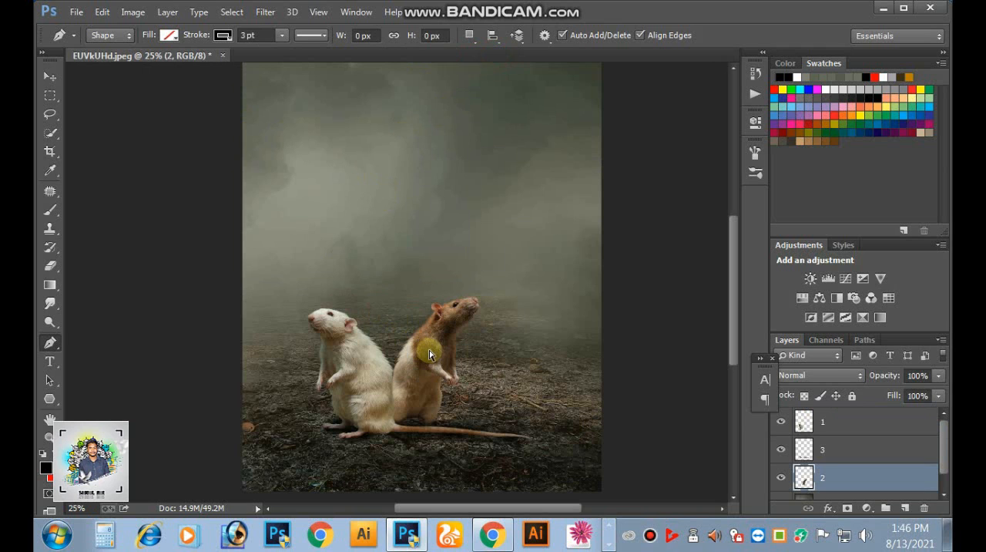
- Paste the cut shield into the rat composite as a new layer directly above layer 2
click(49, 77)
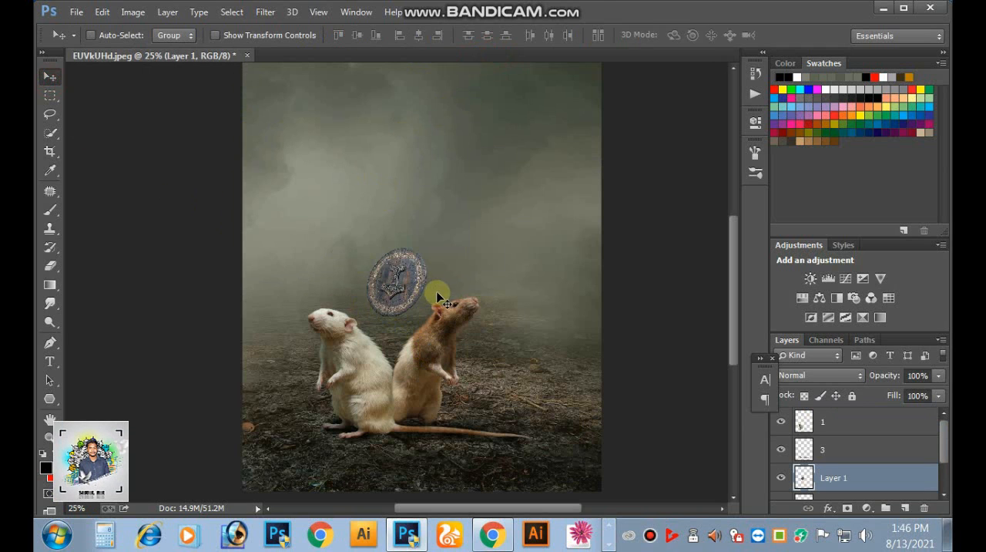
ctrl+click(405, 275)
drag(424, 315, 480, 222)
drag(483, 168, 398, 249)
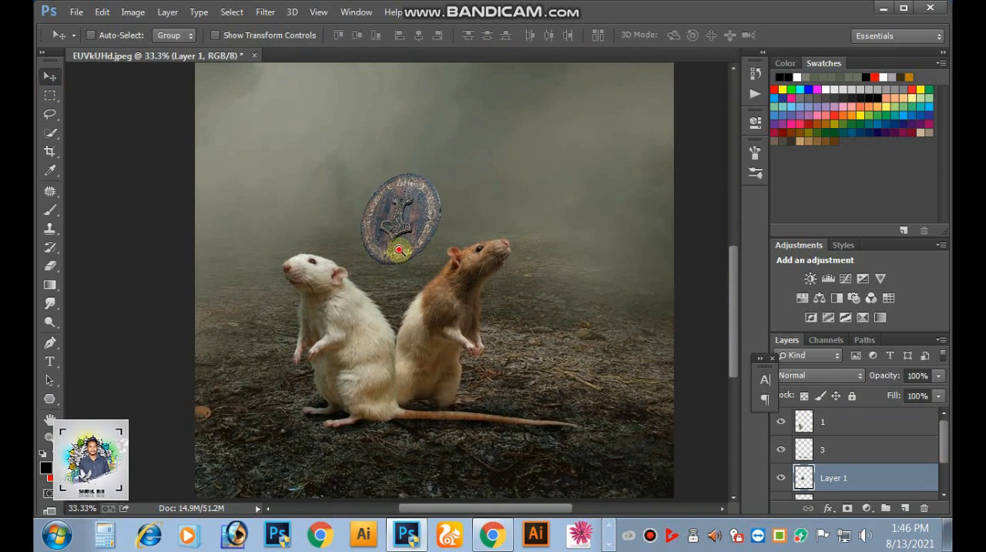
ctrl+click(397, 251)
drag(408, 313, 504, 201)
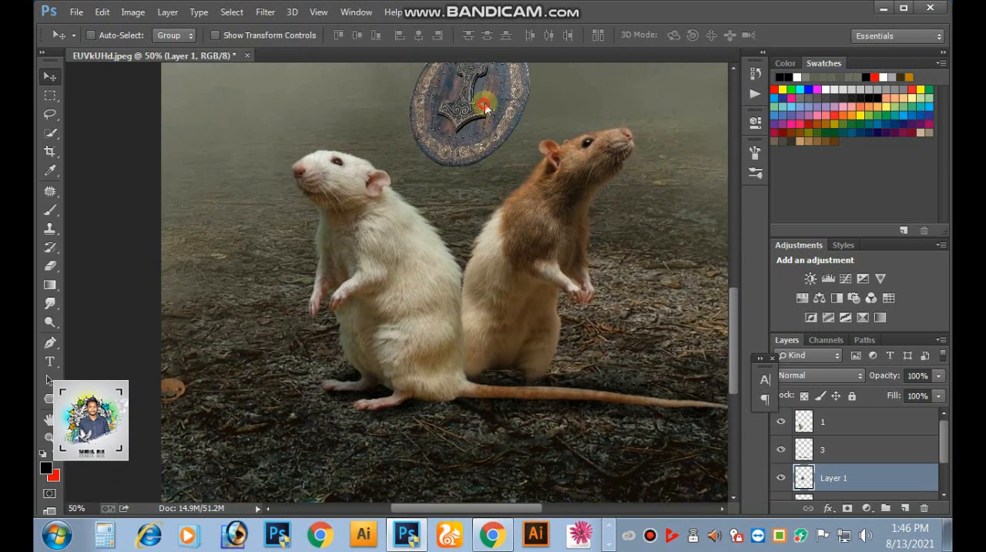
- Move the pasted shield onto the white rat's belly and bring its layer above layer 1
drag(498, 97, 413, 311)
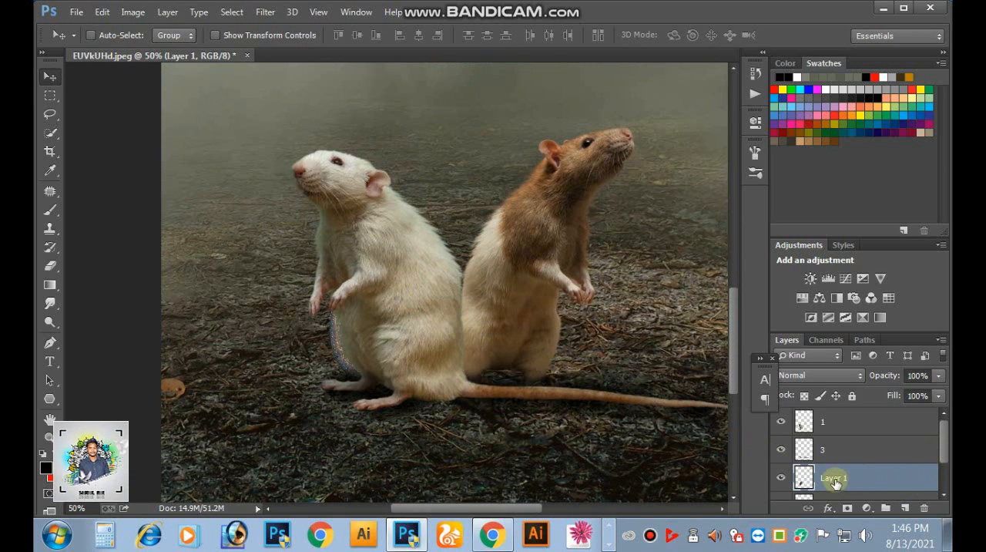
drag(836, 483, 836, 420)
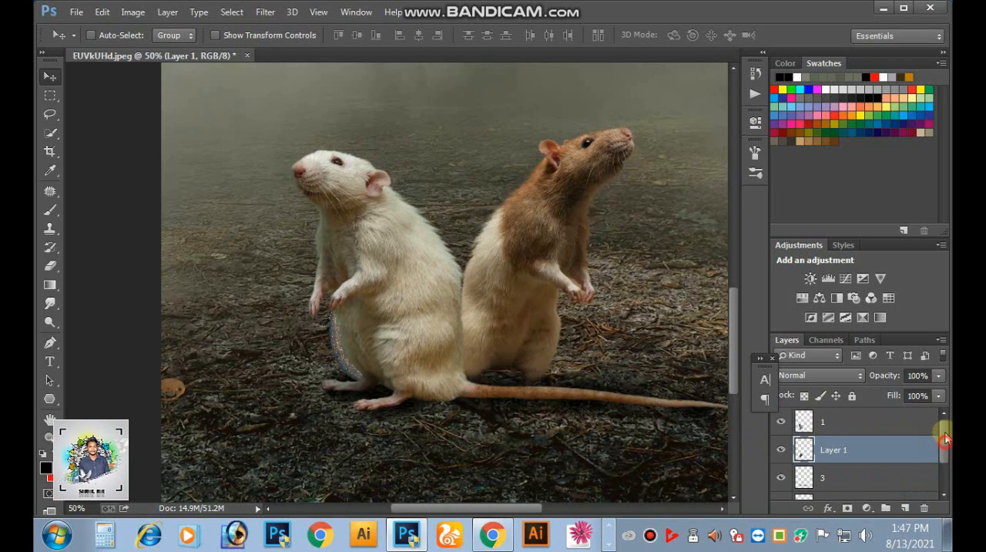
drag(868, 453, 840, 420)
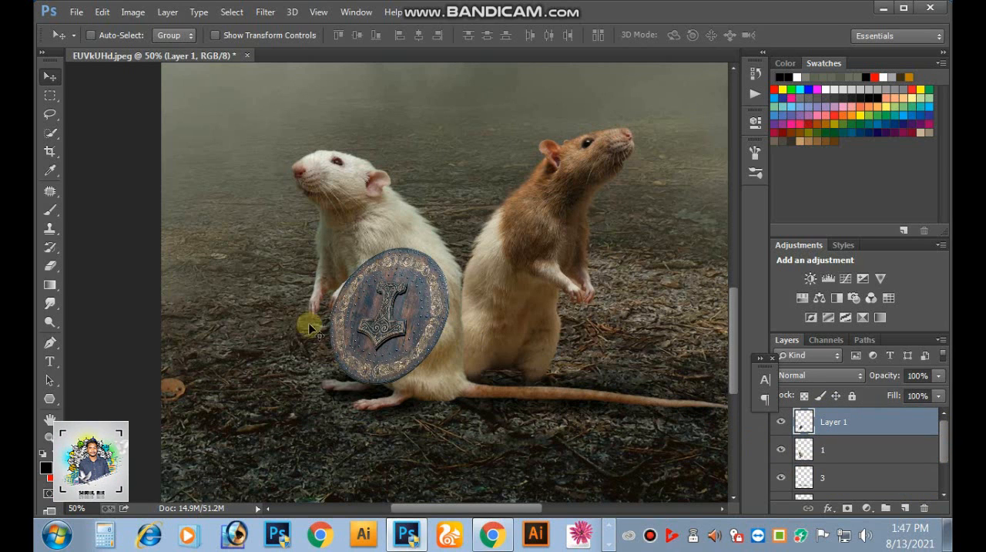
mouse_move(407, 312)
mouse_down()
mouse_move(407, 326)
mouse_move(396, 316)
mouse_move(408, 307)
mouse_up()
ctrl+click(409, 307)
drag(429, 254, 437, 254)
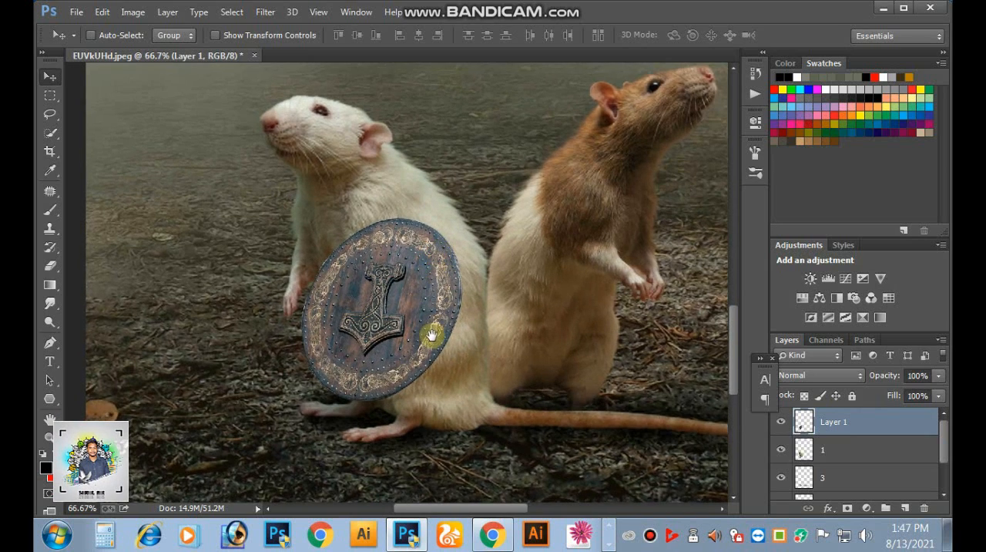
drag(432, 335, 433, 300)
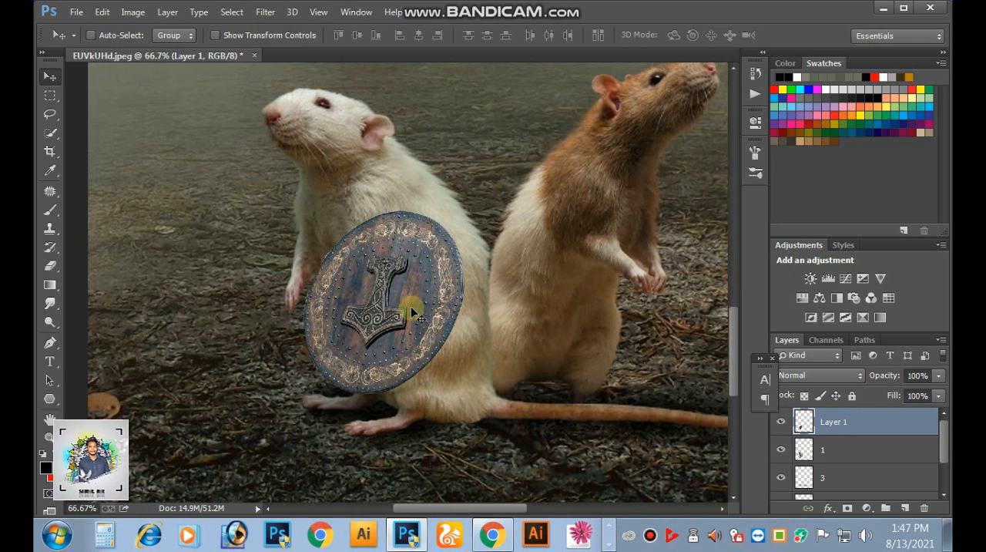
- Scale the shield down to about 91% of its size with Free Transform and apply it
key(ctrl+minus)
key(ctrl+minus)
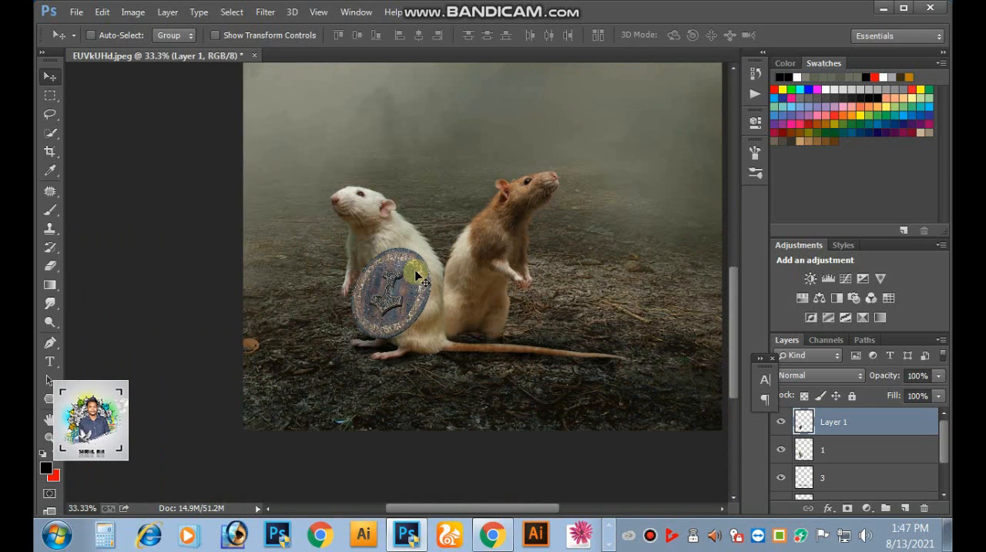
click(133, 12)
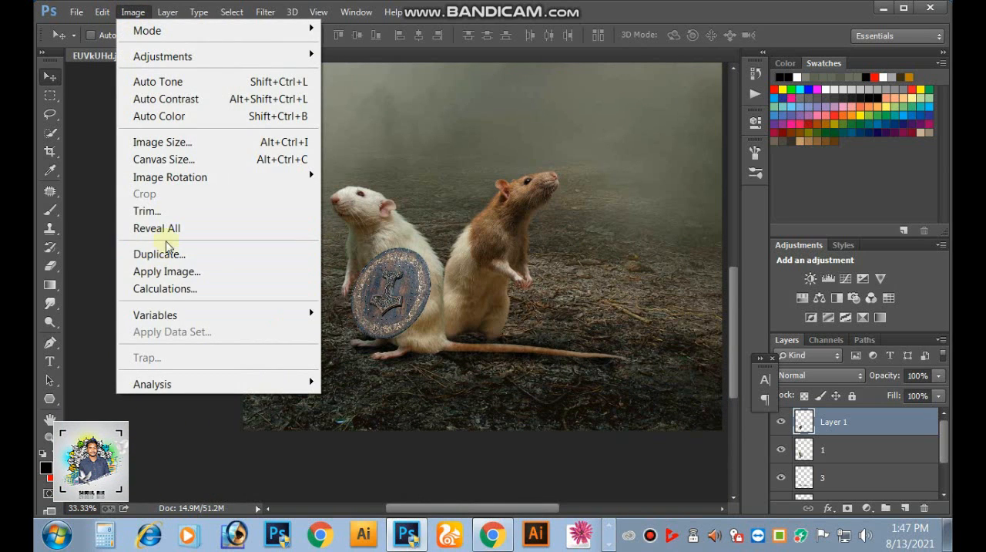
mouse_move(96, 13)
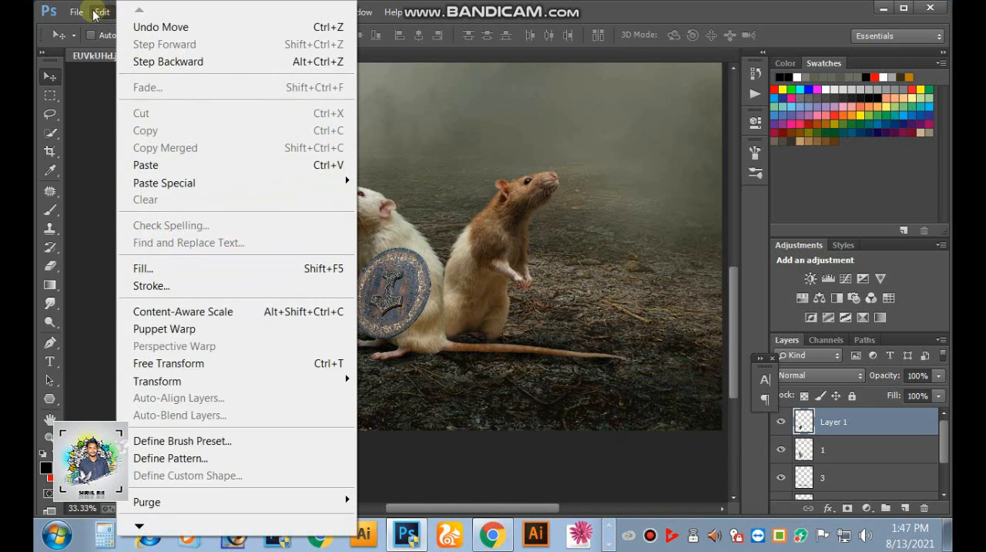
click(170, 363)
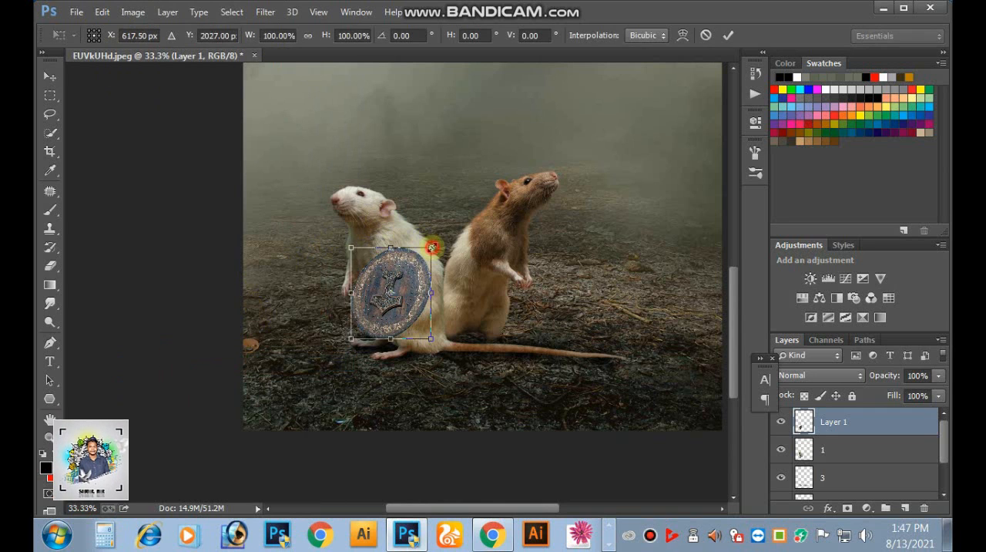
drag(432, 247, 428, 251)
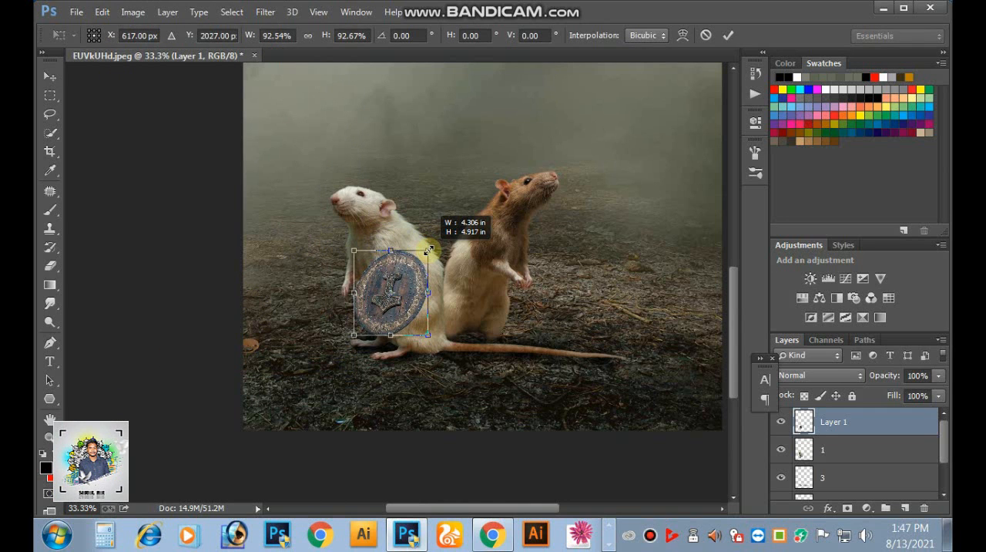
click(724, 35)
- Shift the shield about 0.17 in toward the white rat's paws and about 0.10 in downward
drag(320, 355, 597, 194)
drag(448, 246, 461, 236)
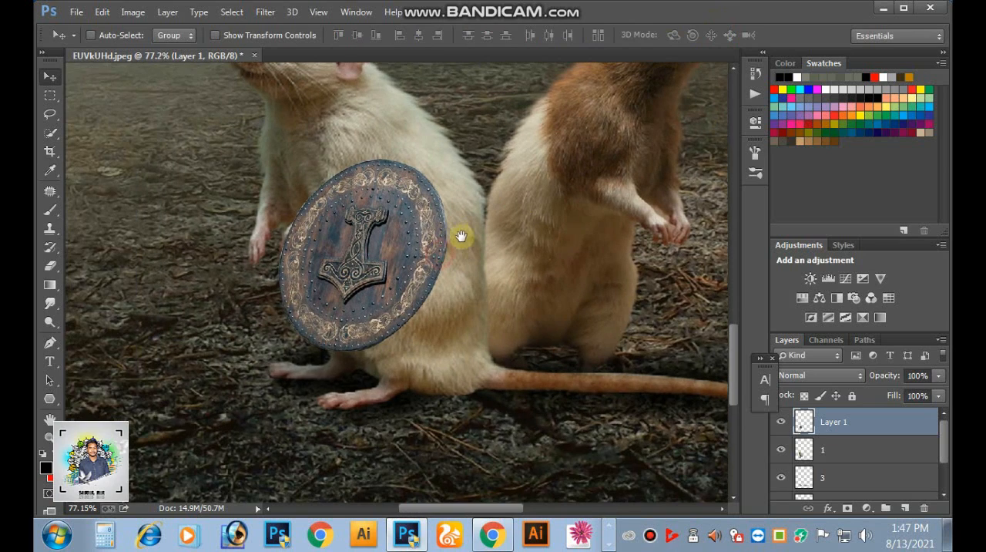
drag(398, 265, 391, 268)
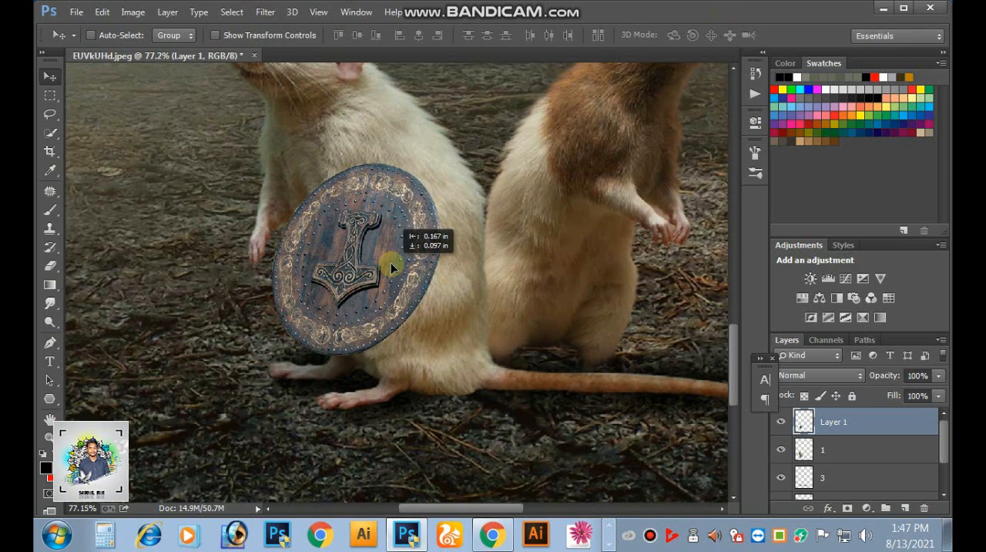
scroll(458, 279, up, 2)
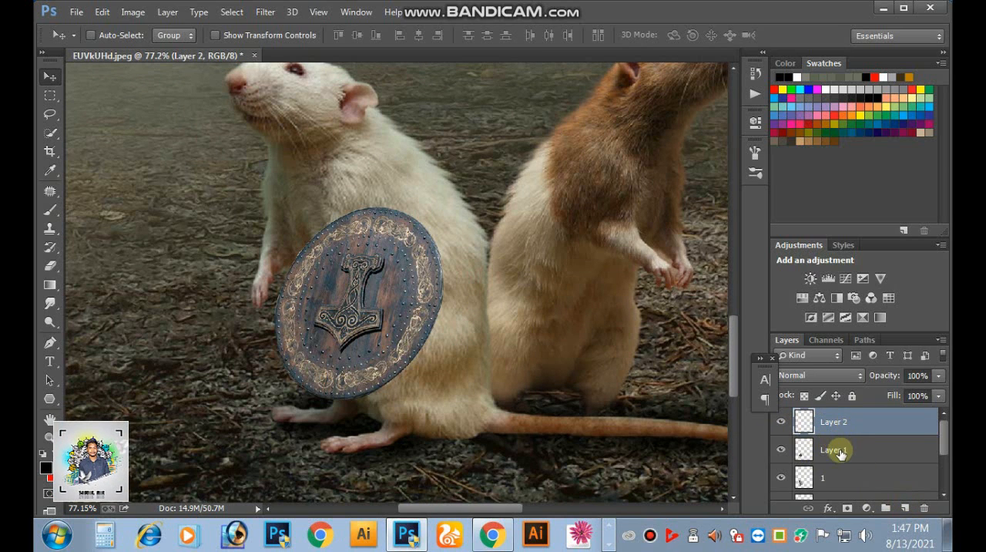
- Add an empty layer above the shield, then rename the shield layer 4 and the empty layer 5
double_click(836, 451)
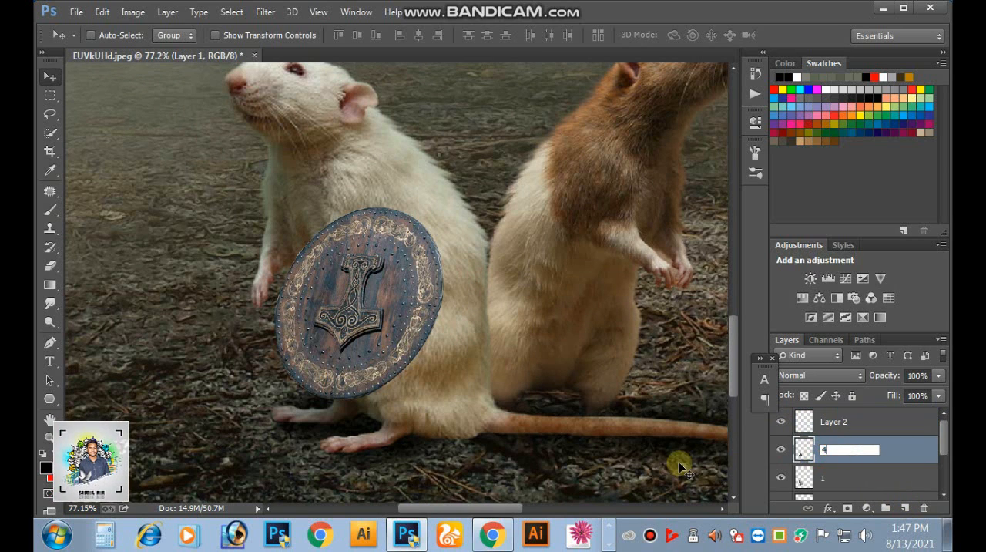
double_click(832, 420)
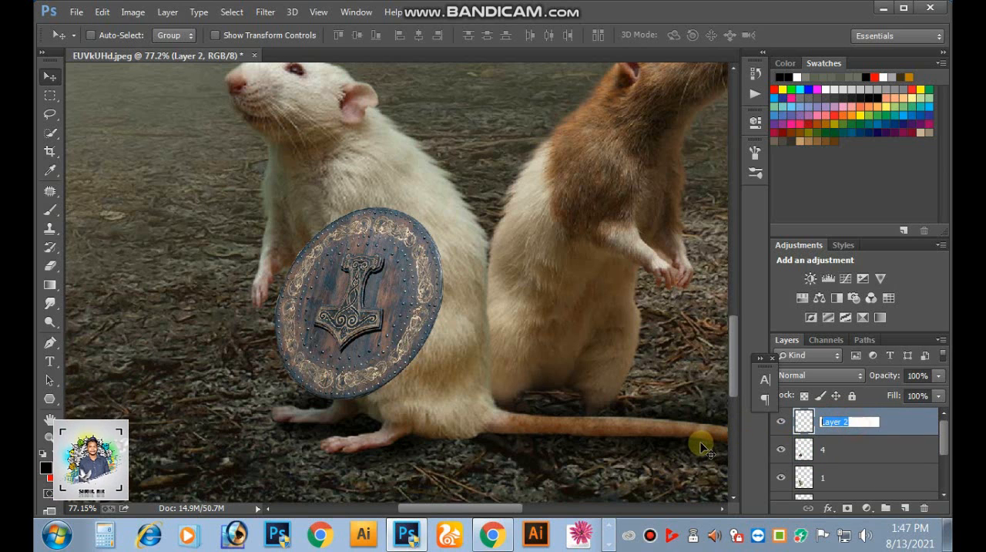
key(alt+space)
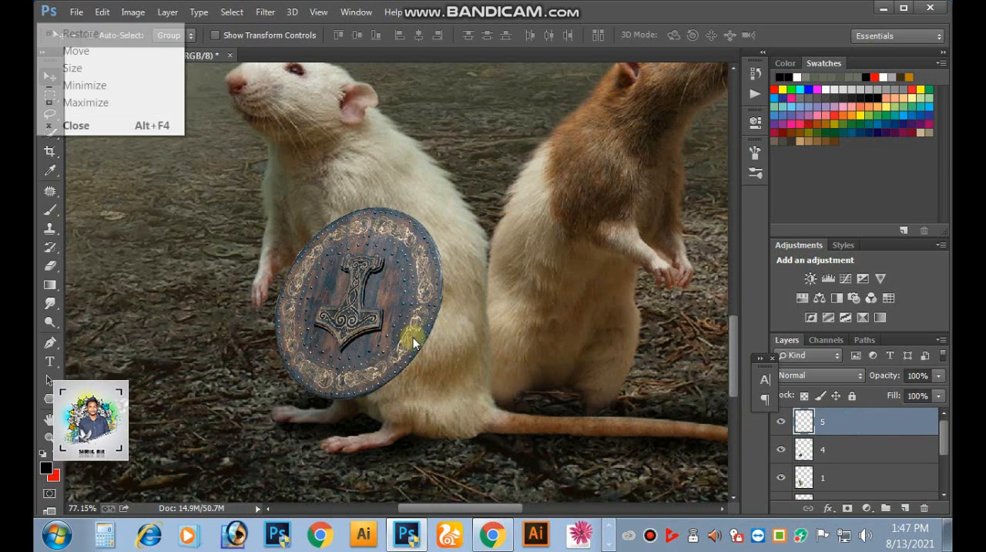
- Add another new empty layer and place it directly beneath shield layer 4
drag(414, 337, 444, 282)
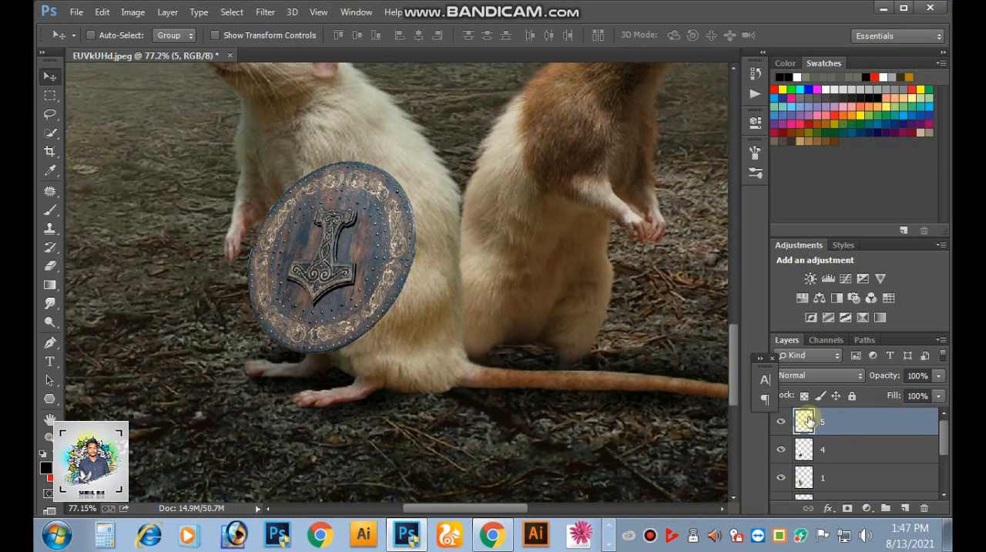
click(365, 289)
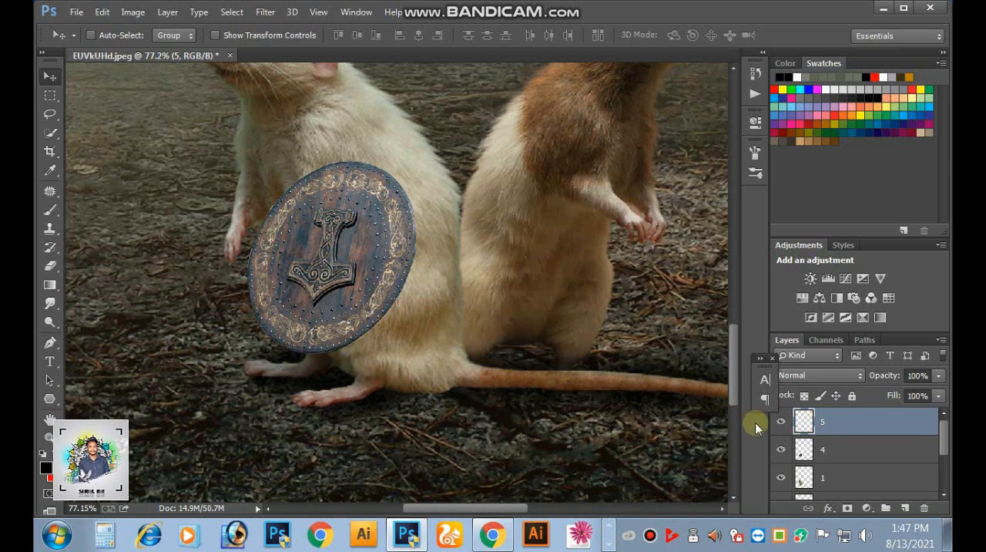
click(803, 451)
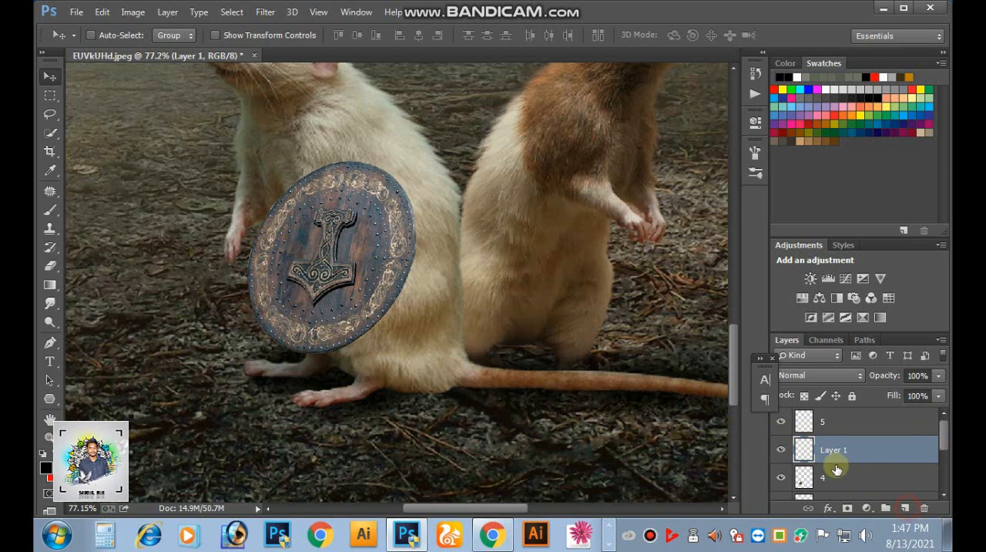
drag(824, 456, 817, 478)
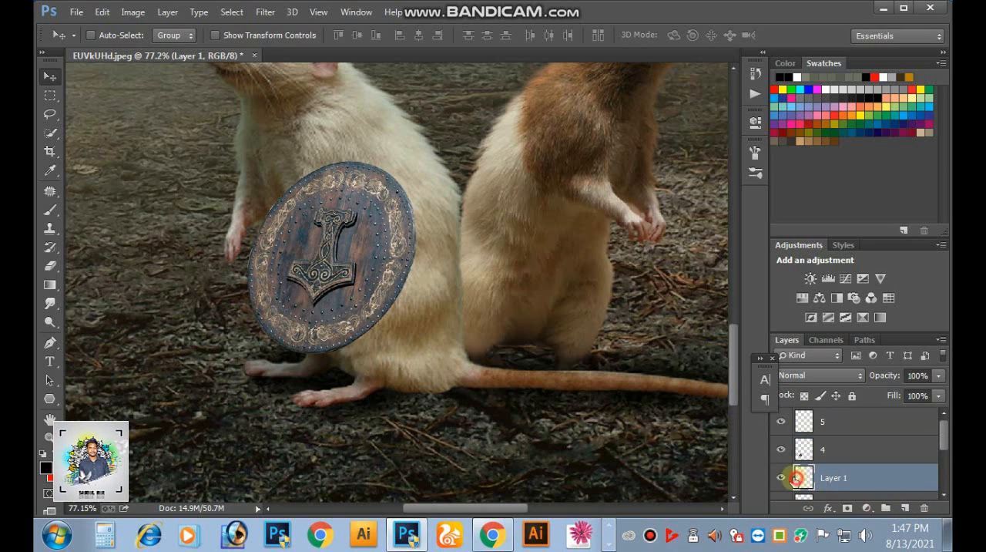
- Paint a soft black shadow around the shield's edge on the new layer, using a size 100 brush at 34% opacity
click(50, 209)
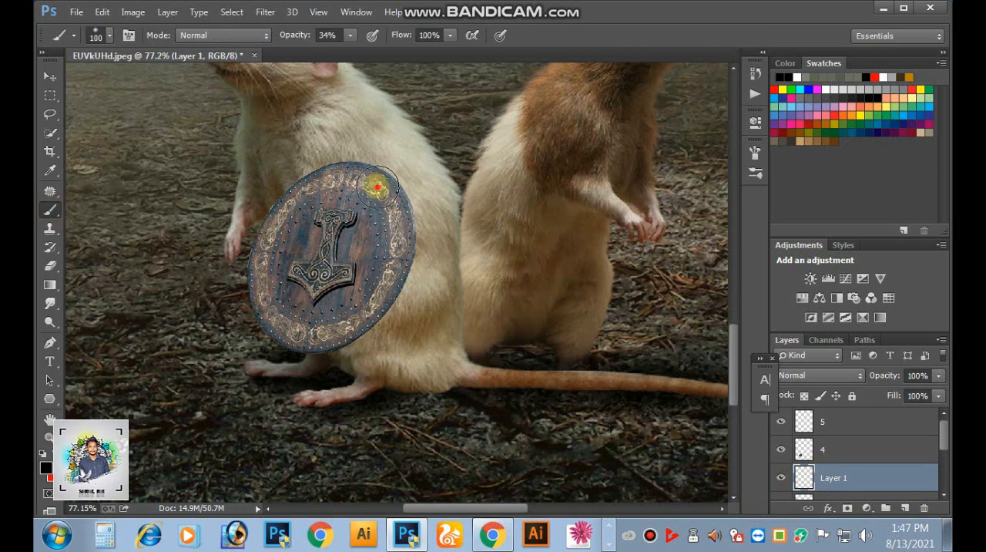
drag(367, 311, 333, 328)
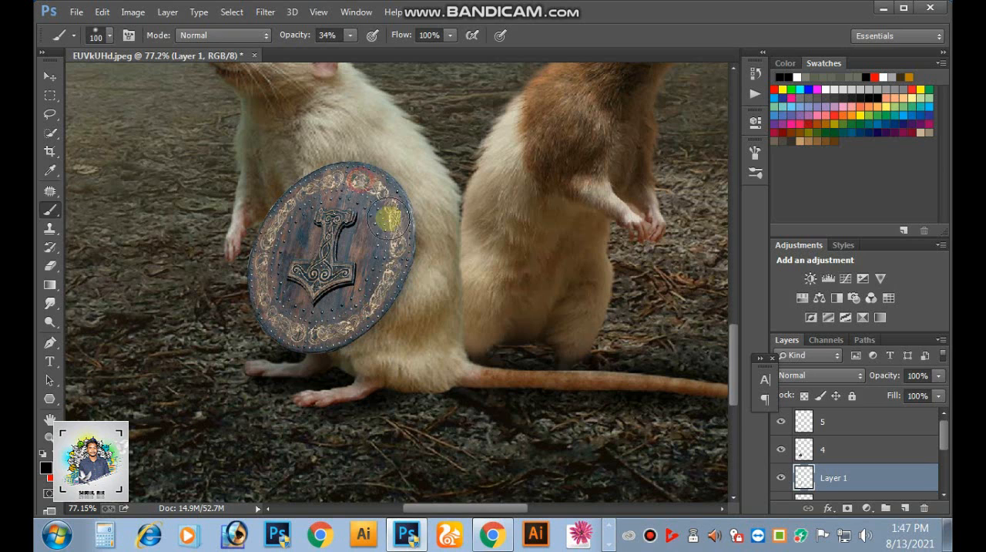
mouse_move(385, 280)
mouse_down()
mouse_move(344, 327)
mouse_move(358, 319)
mouse_up()
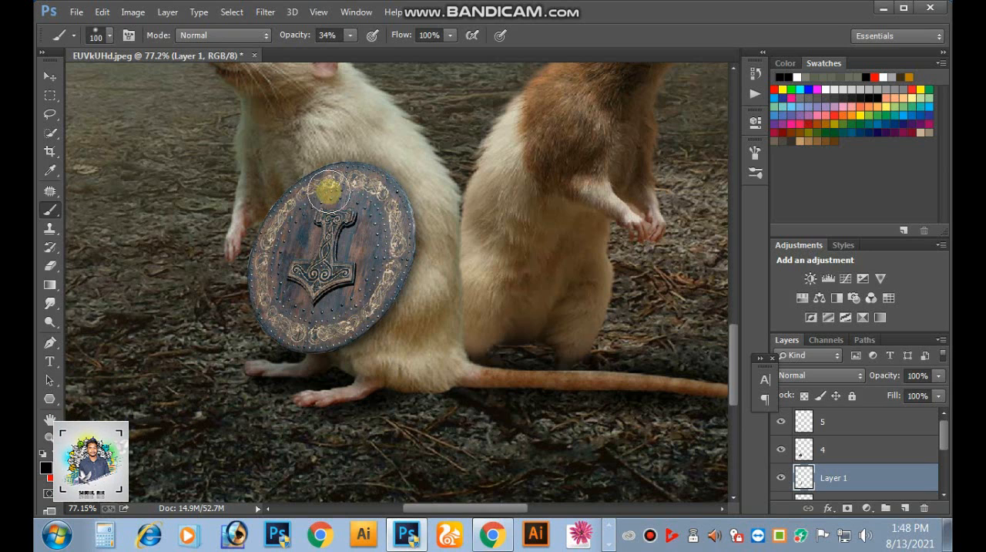
mouse_move(319, 194)
mouse_down()
mouse_move(375, 196)
mouse_move(369, 268)
mouse_move(339, 296)
mouse_up()
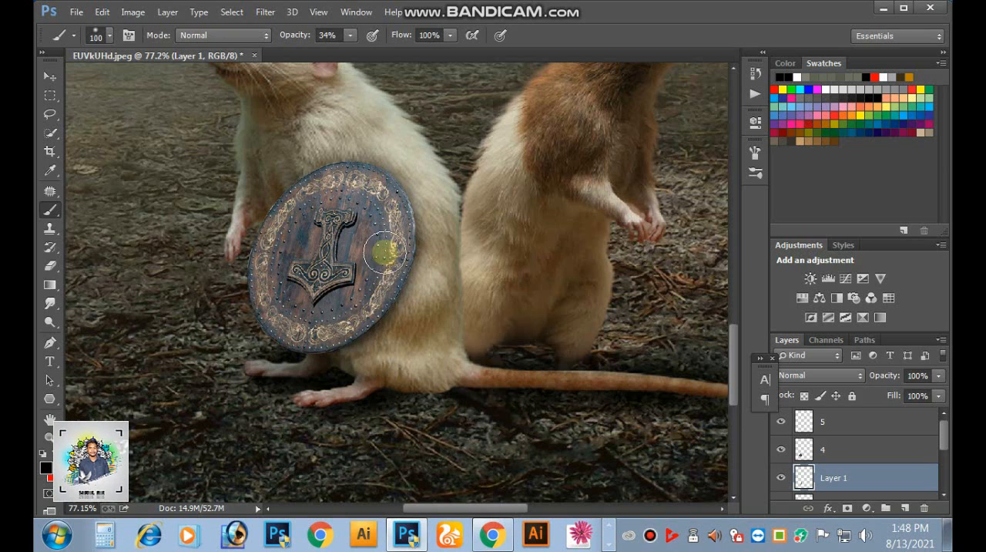
mouse_move(308, 330)
mouse_down()
mouse_move(351, 314)
mouse_move(389, 268)
mouse_up()
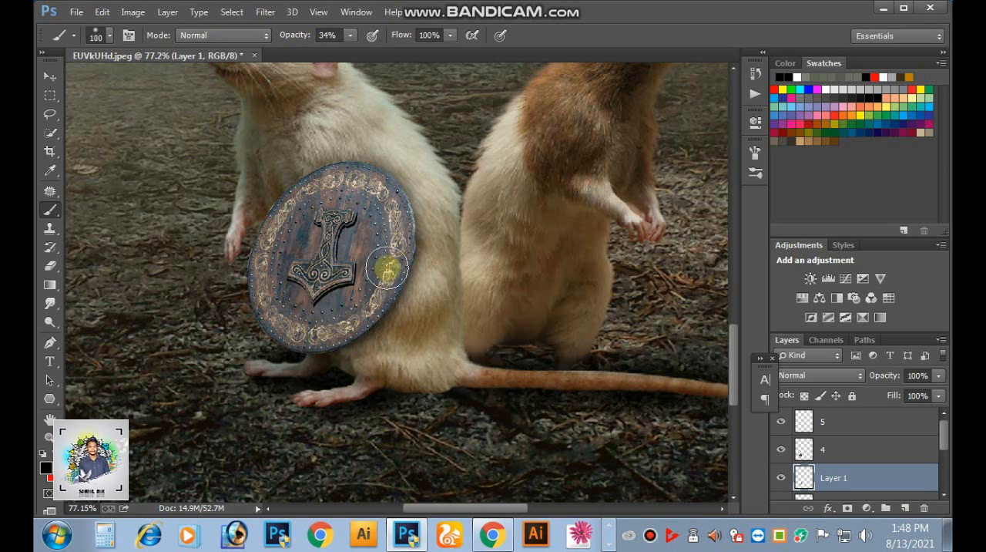
- Duplicate shield layer 4 and place the copy on the brown rat's belly
key(ctrl+minus)
key(ctrl+minus)
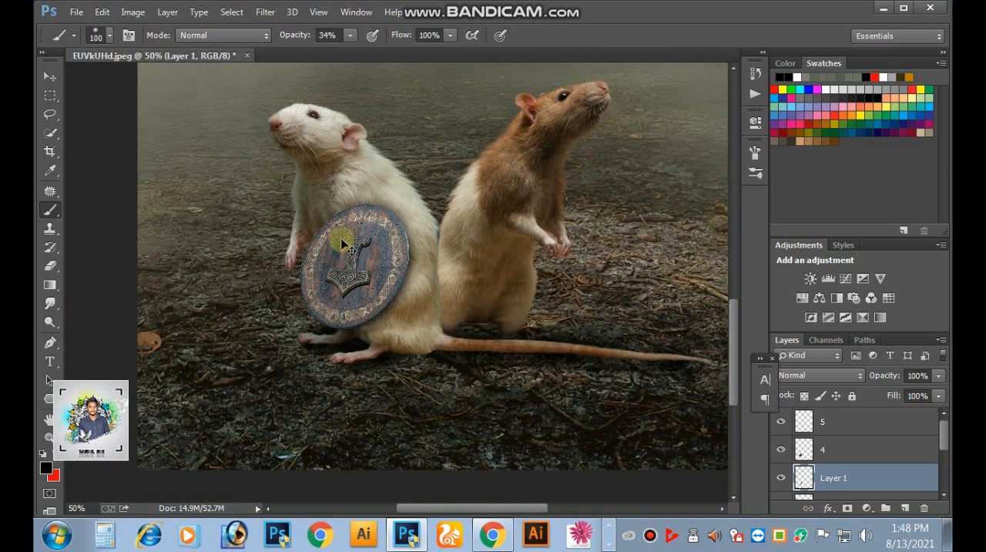
click(50, 77)
drag(447, 240, 389, 241)
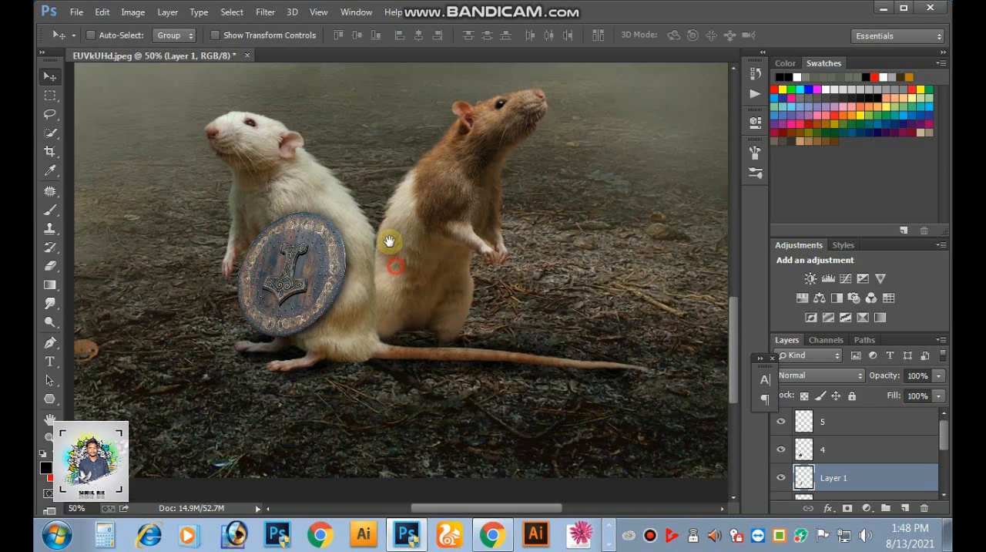
right_click(293, 268)
click(323, 278)
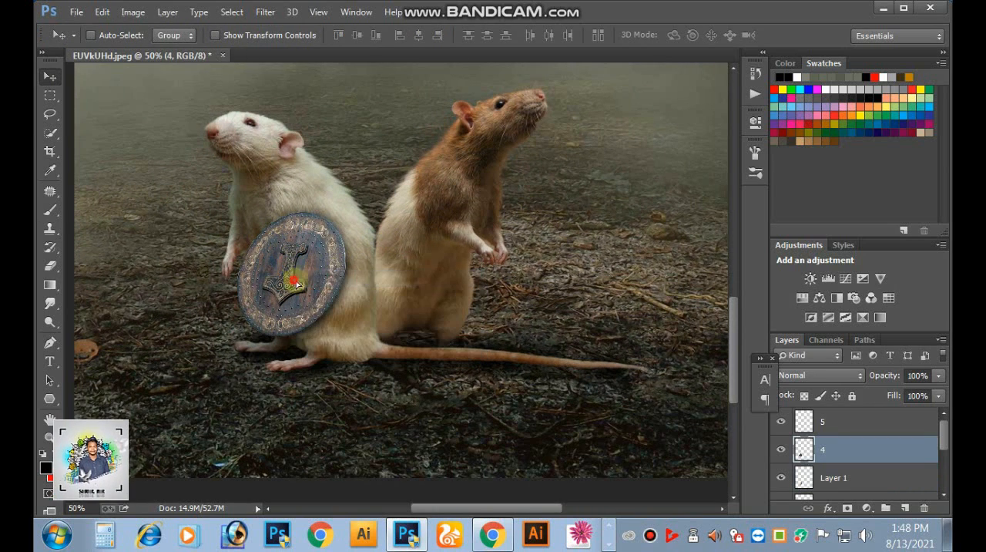
drag(327, 270, 464, 265)
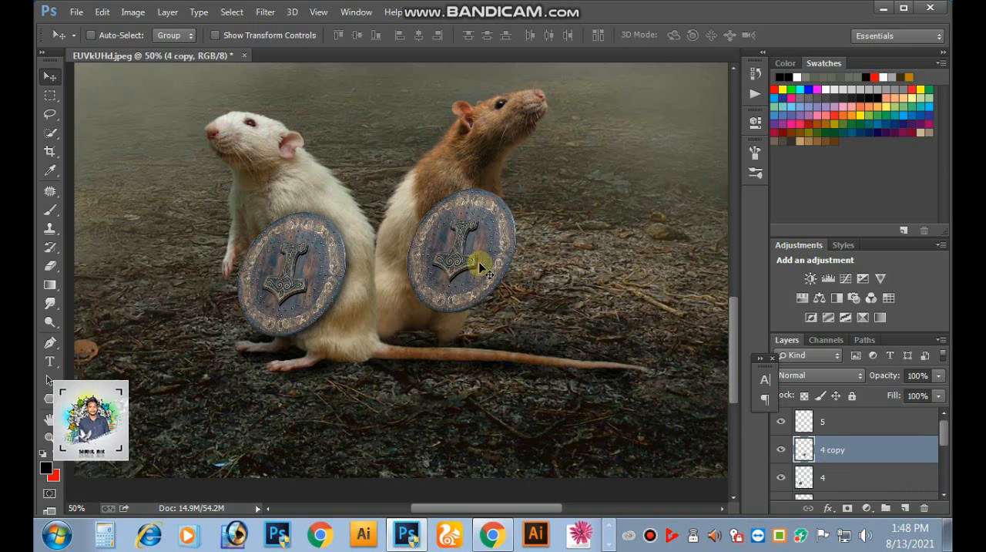
- Flip the copied shield on the brown rat horizontally
key(ctrl+t)
right_click(481, 248)
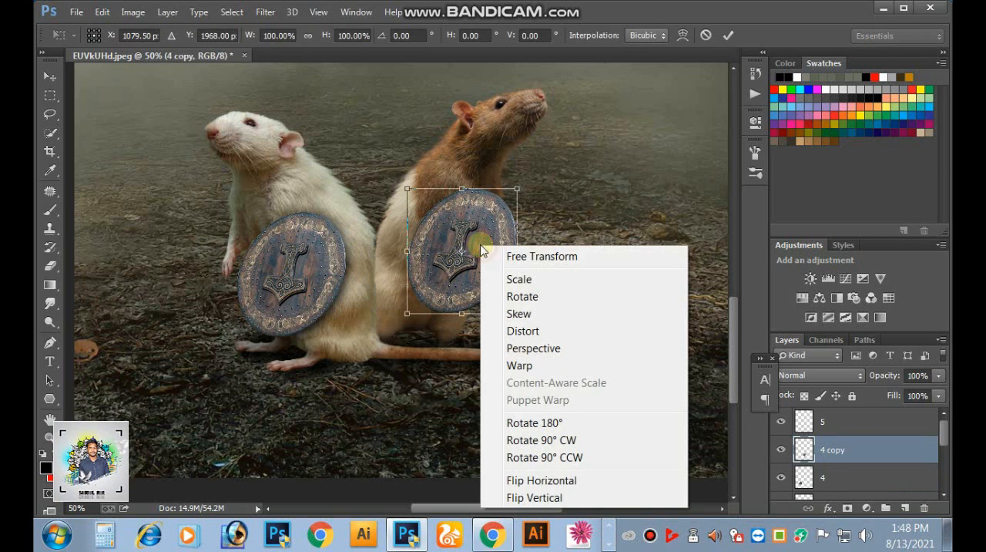
click(555, 479)
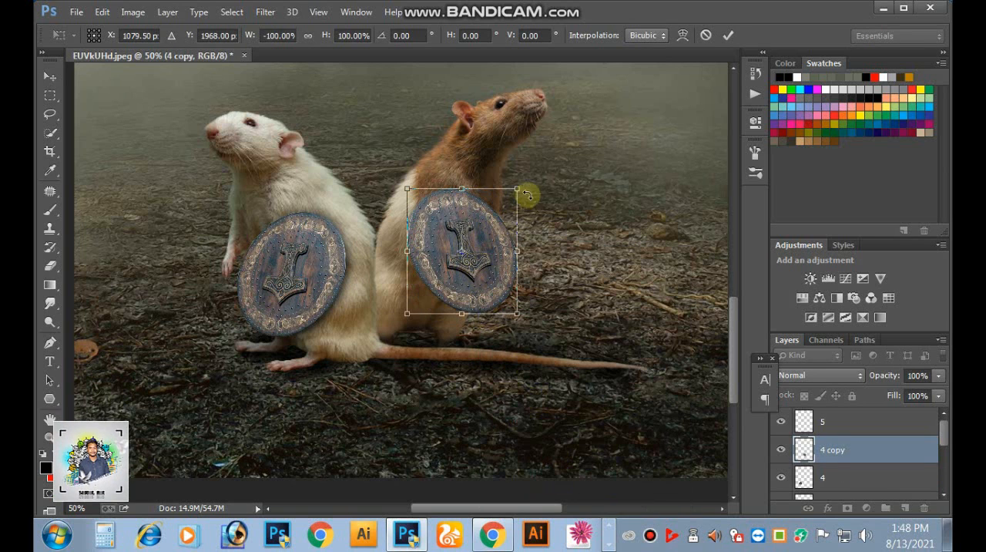
- Apply a slight perspective distortion to the copied shield on the brown rat
right_click(471, 249)
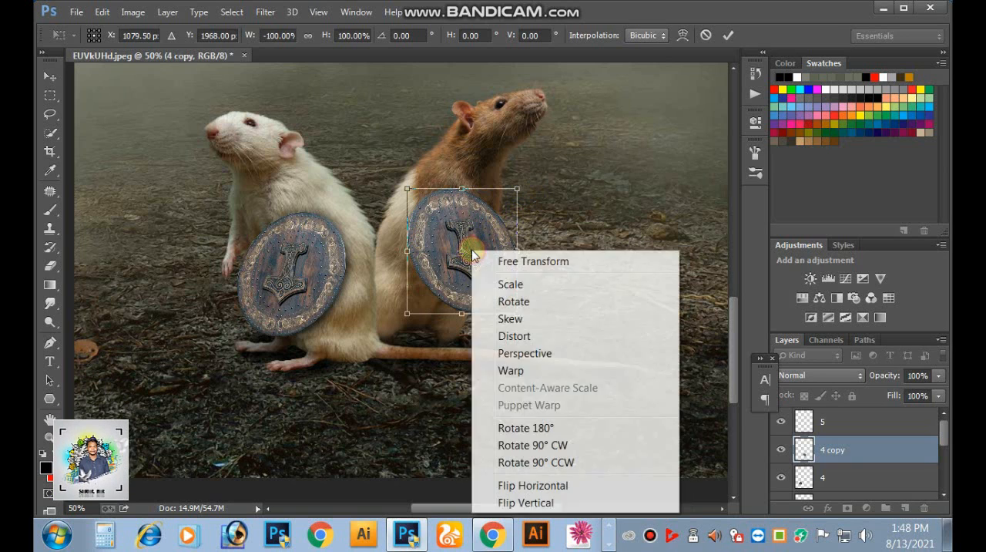
click(520, 353)
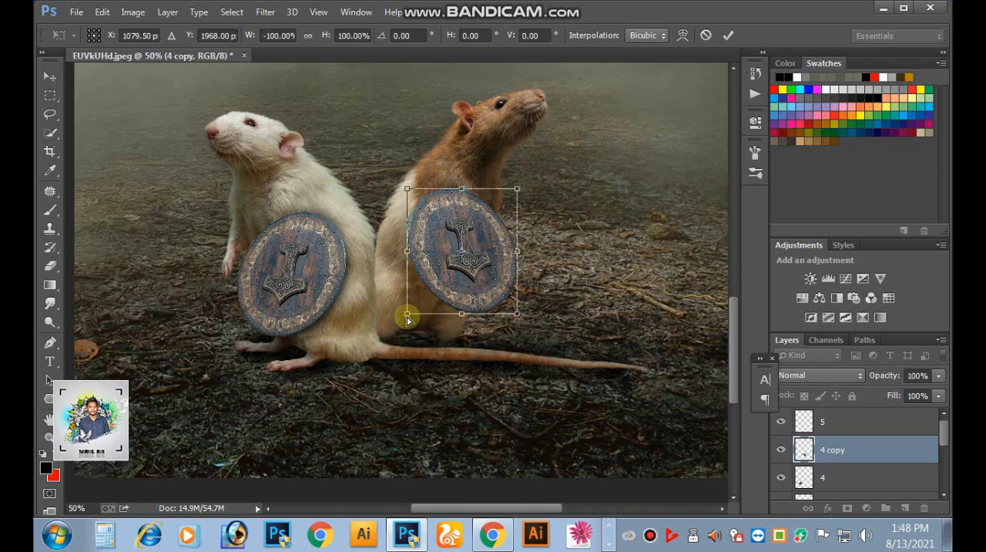
mouse_move(406, 315)
mouse_down()
mouse_move(399, 319)
mouse_move(414, 326)
mouse_up()
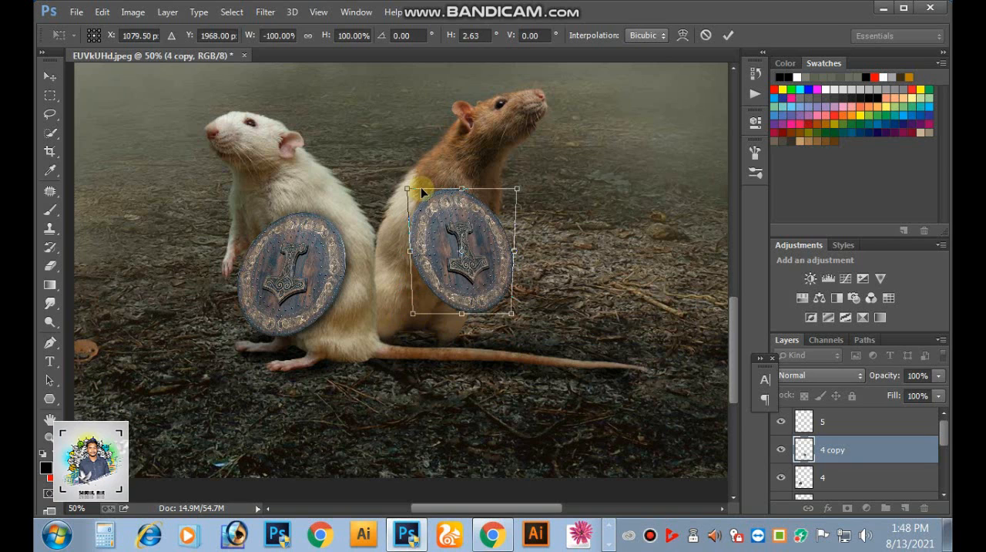
drag(408, 188, 410, 187)
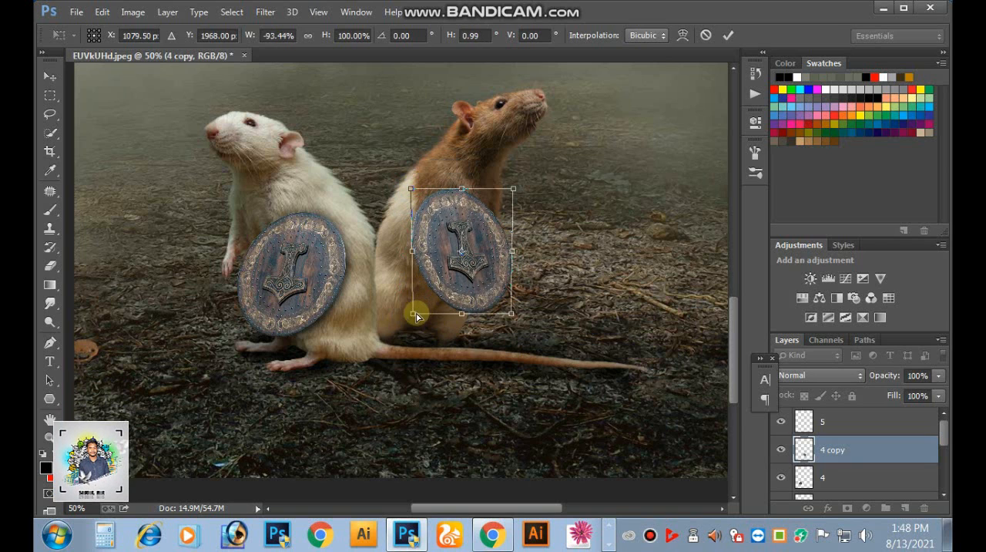
mouse_move(415, 316)
mouse_down()
mouse_move(403, 315)
mouse_move(418, 315)
mouse_up()
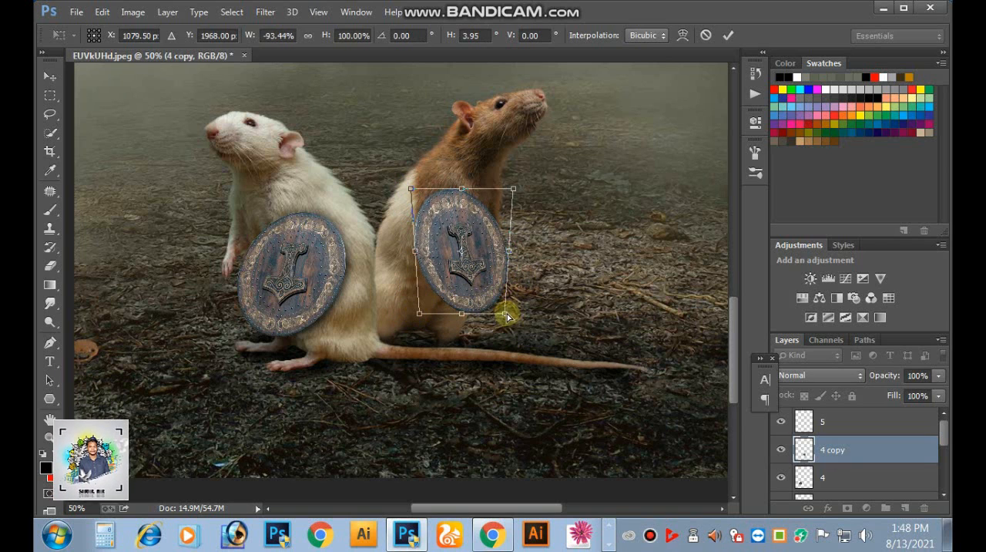
drag(416, 199, 412, 199)
drag(420, 313, 411, 317)
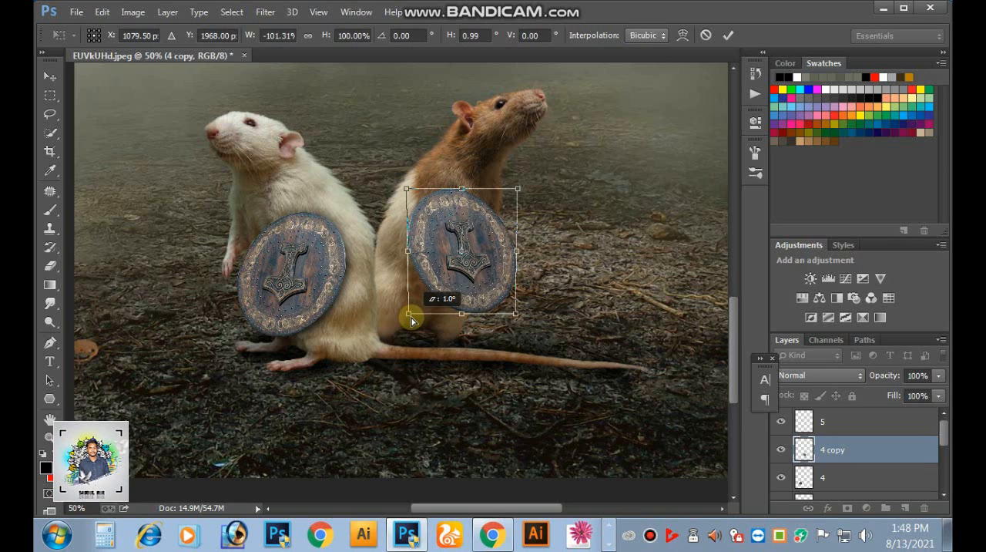
mouse_move(518, 193)
mouse_down()
mouse_move(529, 189)
mouse_move(518, 195)
mouse_up()
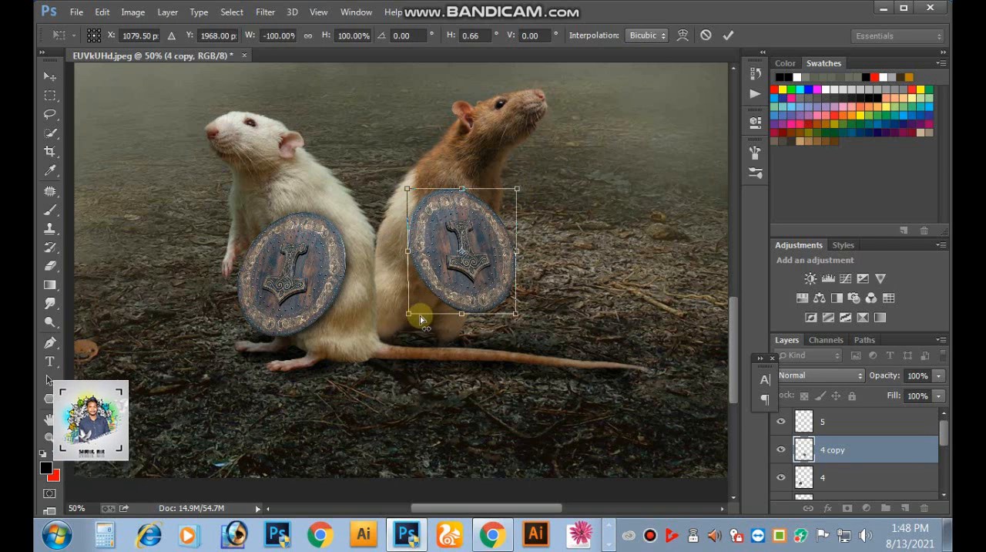
drag(408, 314, 396, 256)
click(728, 36)
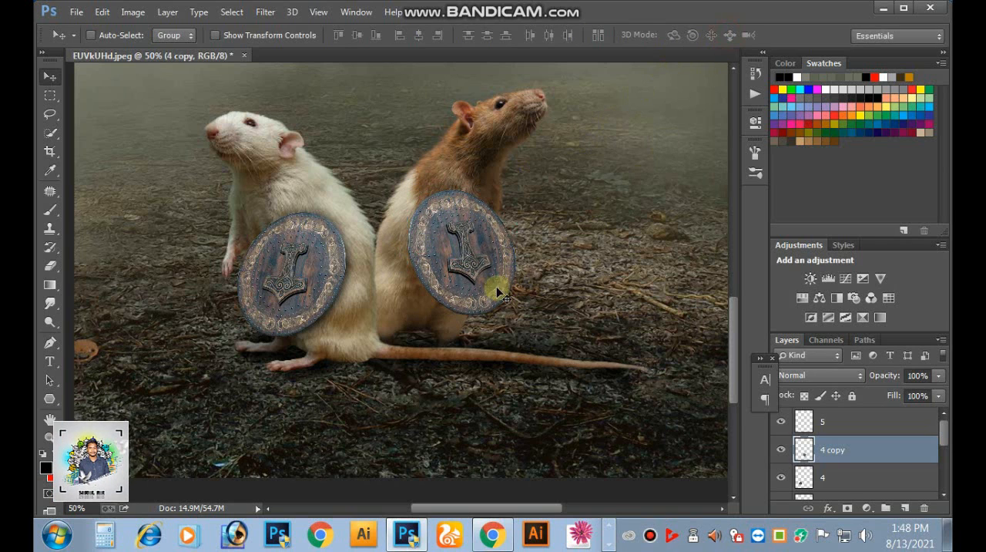
- Fine-tune the position of the copied shield on the brown rat's belly
drag(502, 286, 467, 281)
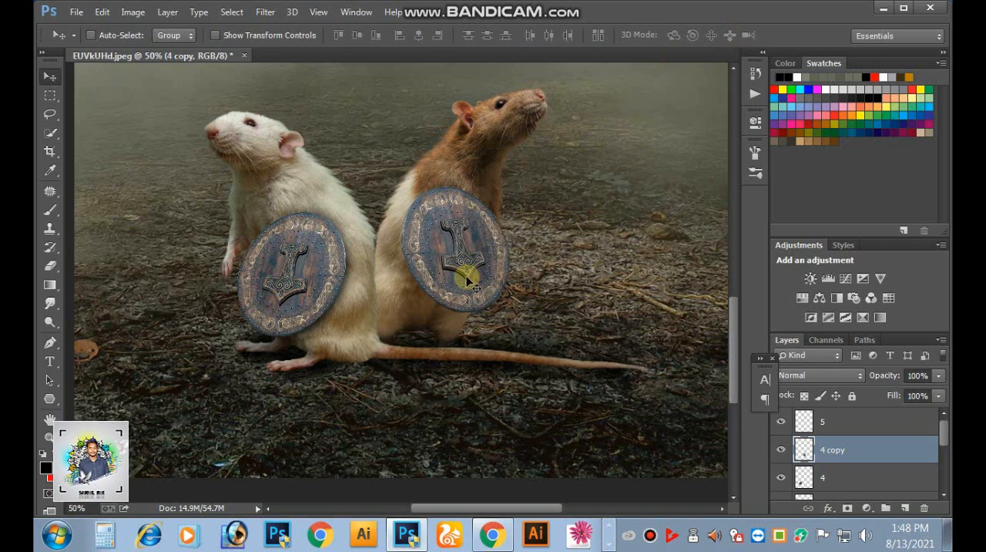
key(ctrl+minus)
key(ctrl+minus)
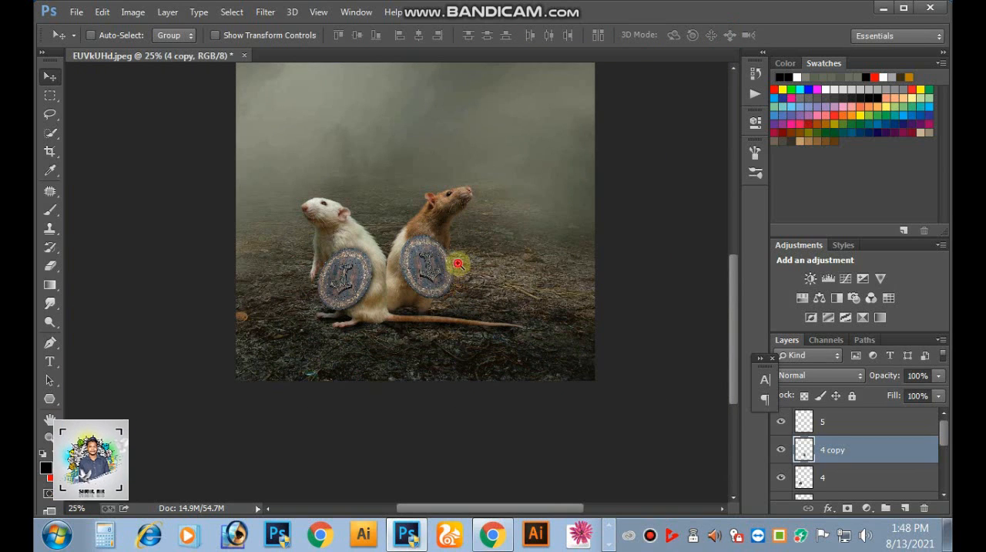
key(ctrl+plus)
drag(479, 232, 540, 219)
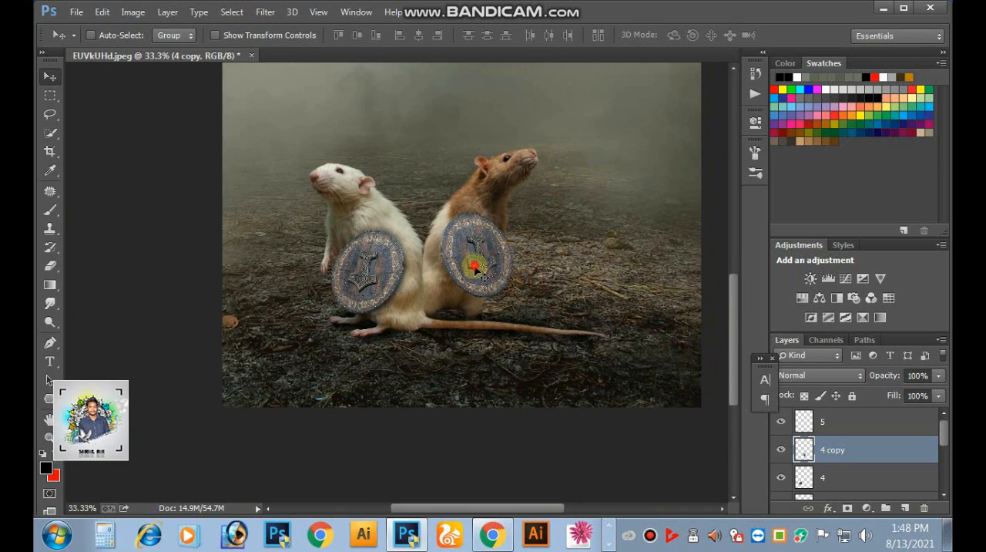
drag(477, 269, 478, 270)
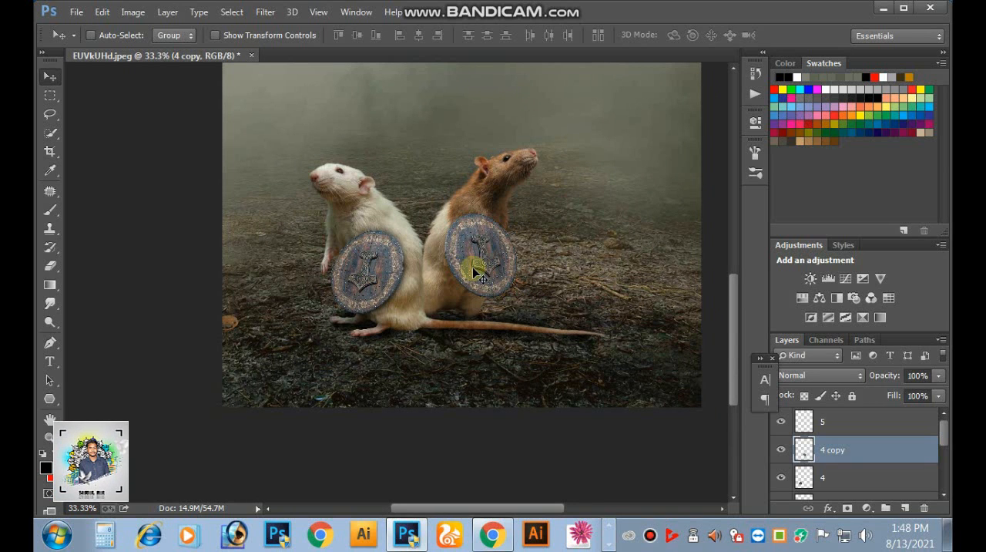
key(ctrl+o)
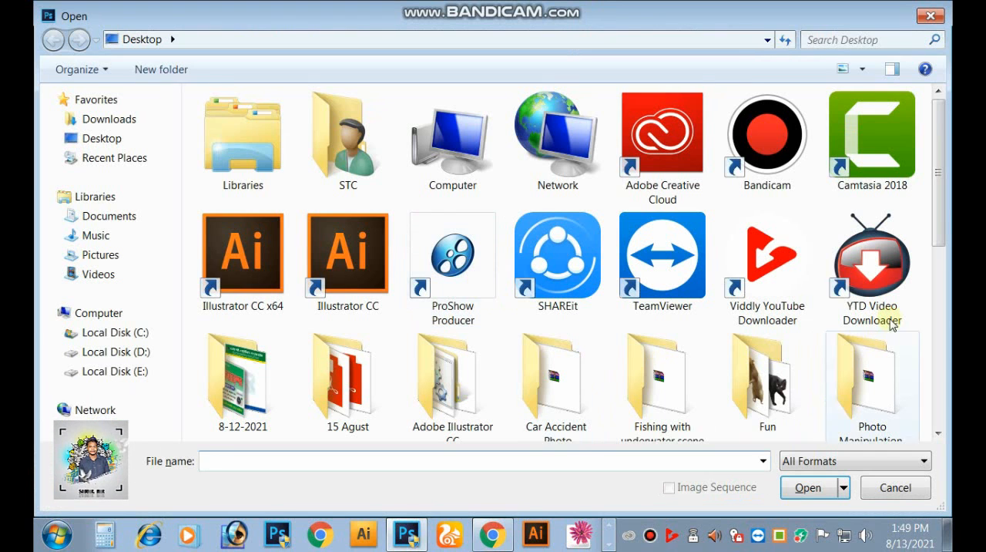
scroll(697, 131, down, 2)
scroll(809, 204, up, 2)
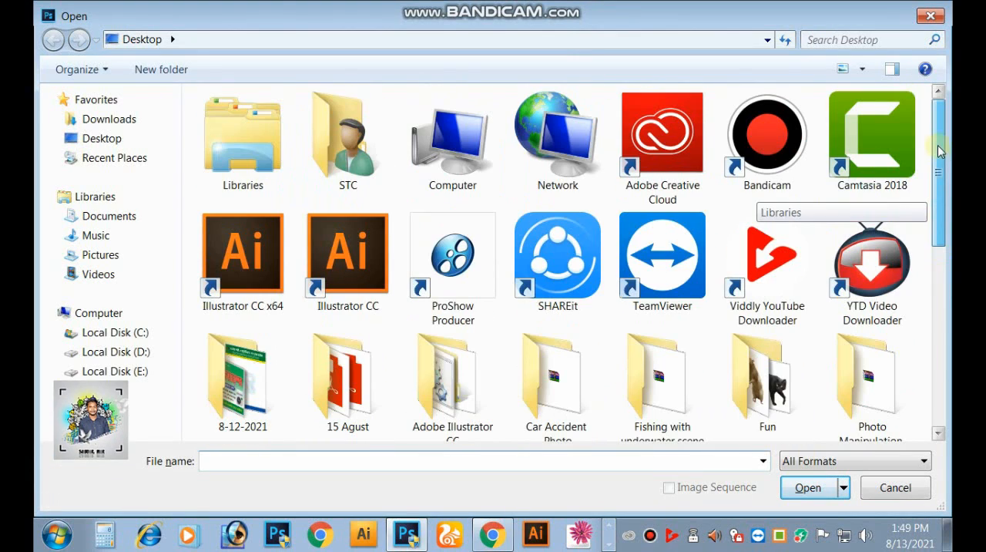
click(136, 119)
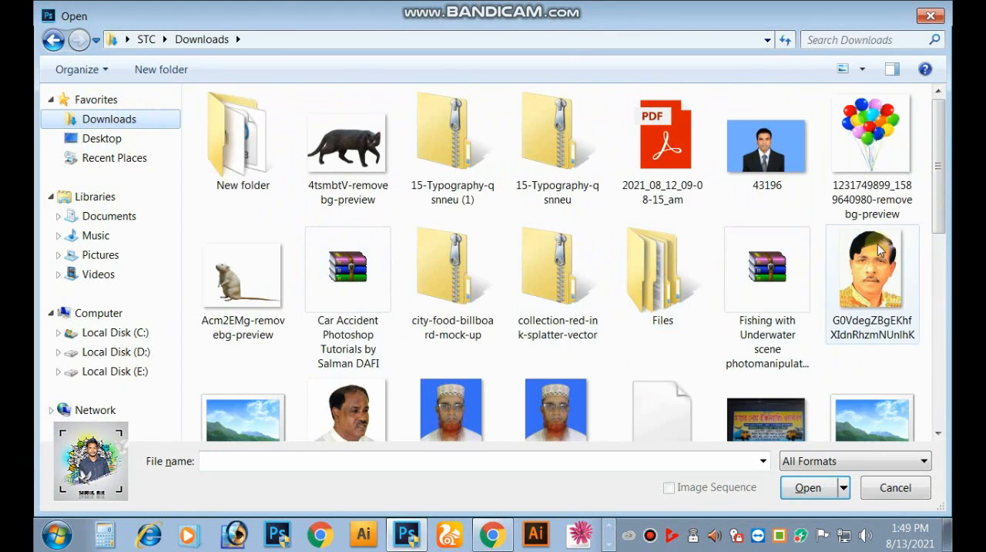
scroll(932, 232, down, 6)
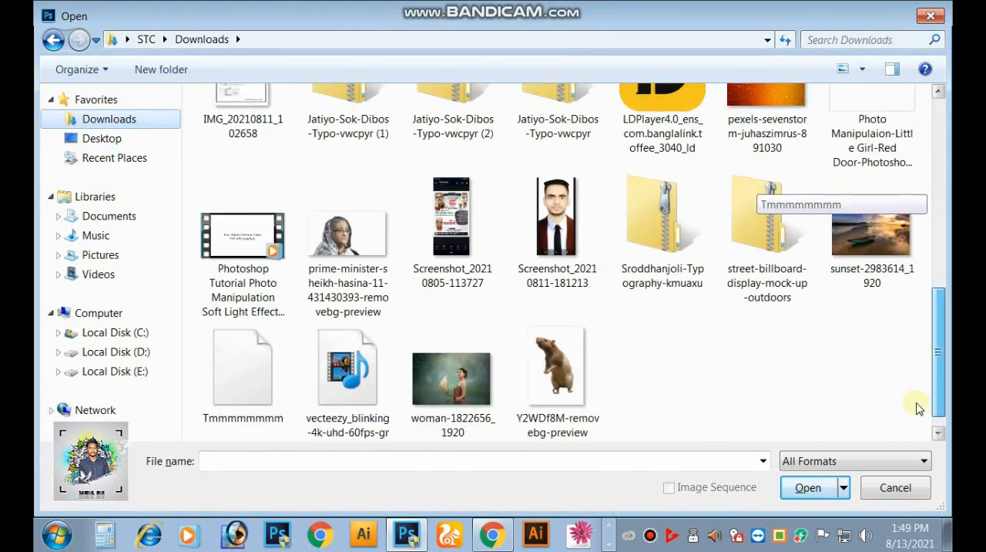
click(895, 488)
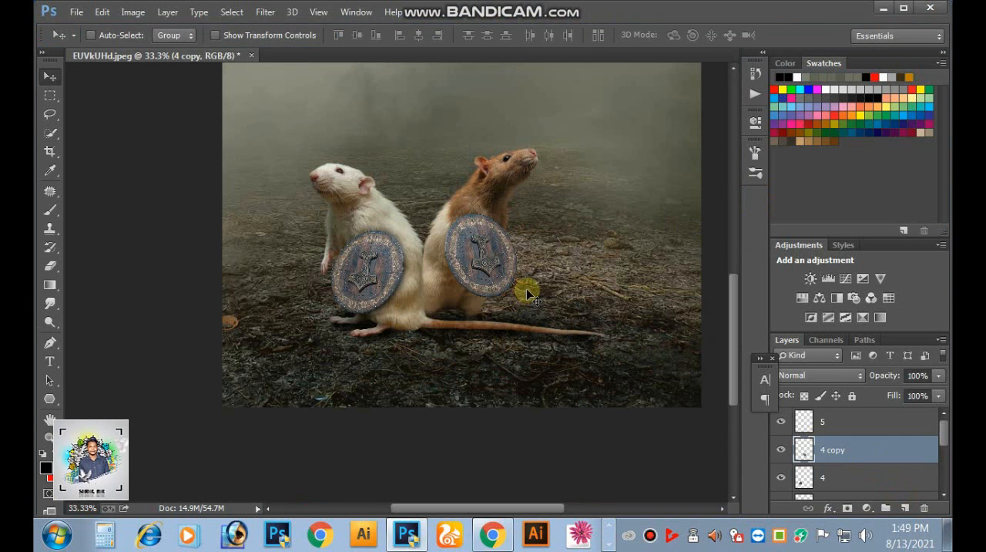
- Open the sword image Swords-PNG-Image-52734 from the Desktop
key(ctrl+o)
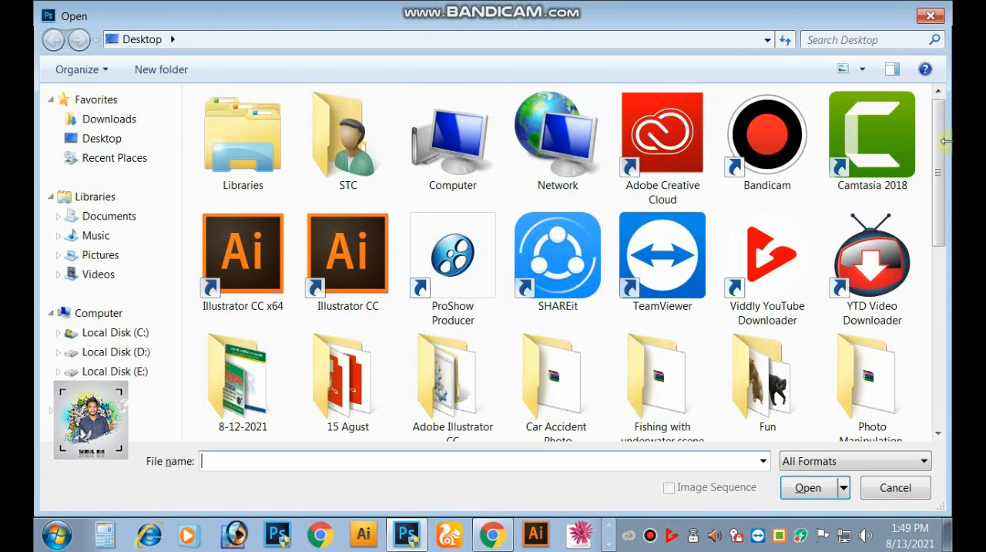
scroll(942, 231, down, 2)
drag(940, 231, 934, 366)
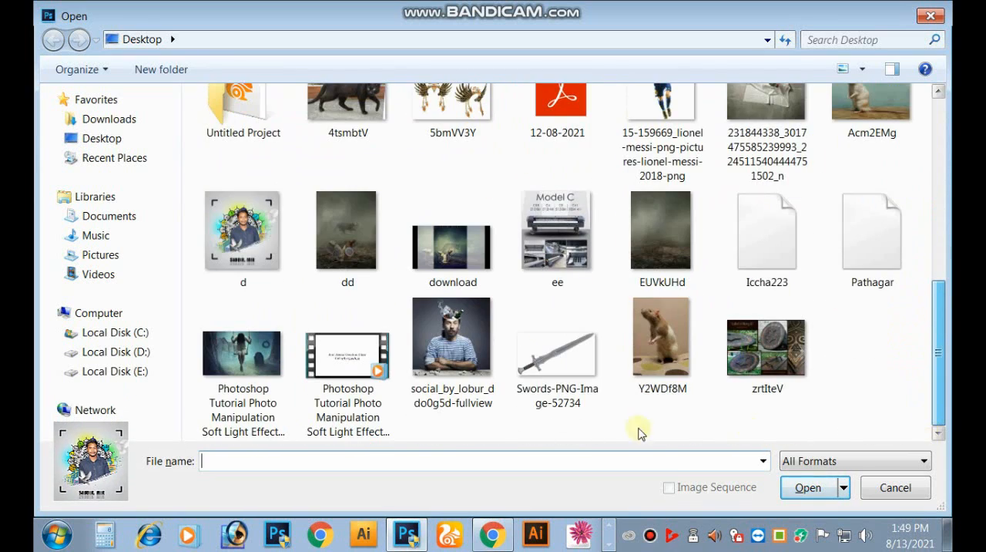
double_click(554, 359)
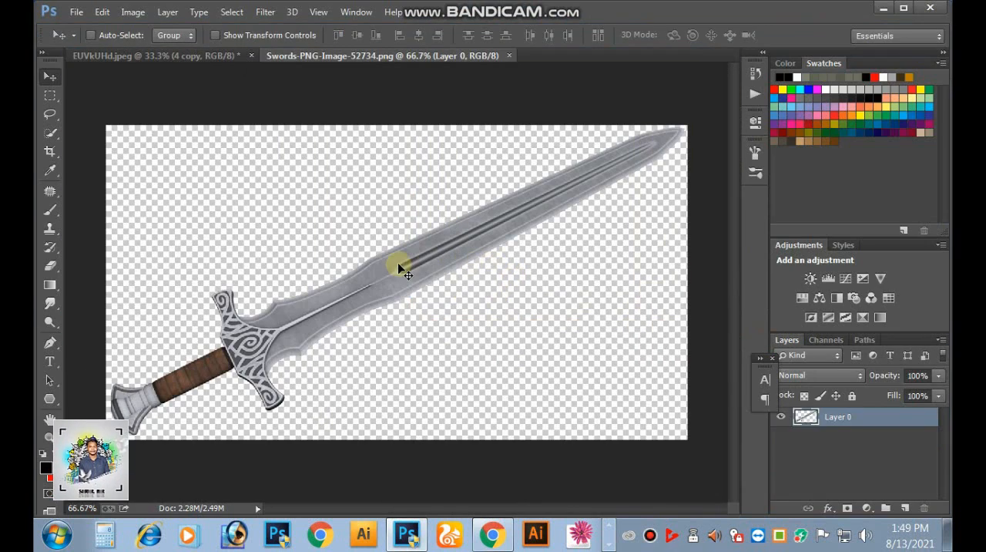
- Cut the whole sword out of its image, close that file without saving, and paste the sword into the rat composition
click(50, 95)
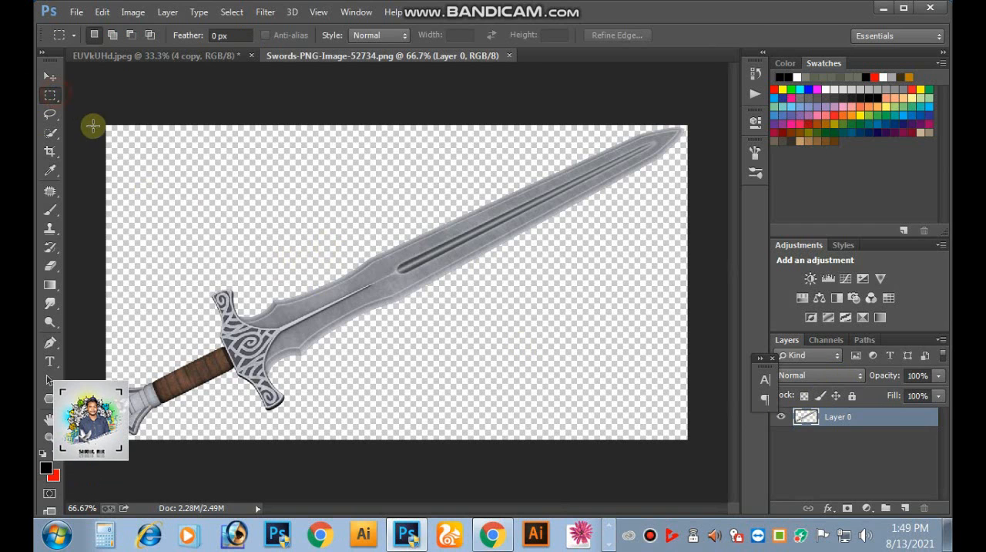
drag(91, 117, 877, 545)
key(ctrl+x)
key(ctrl+w)
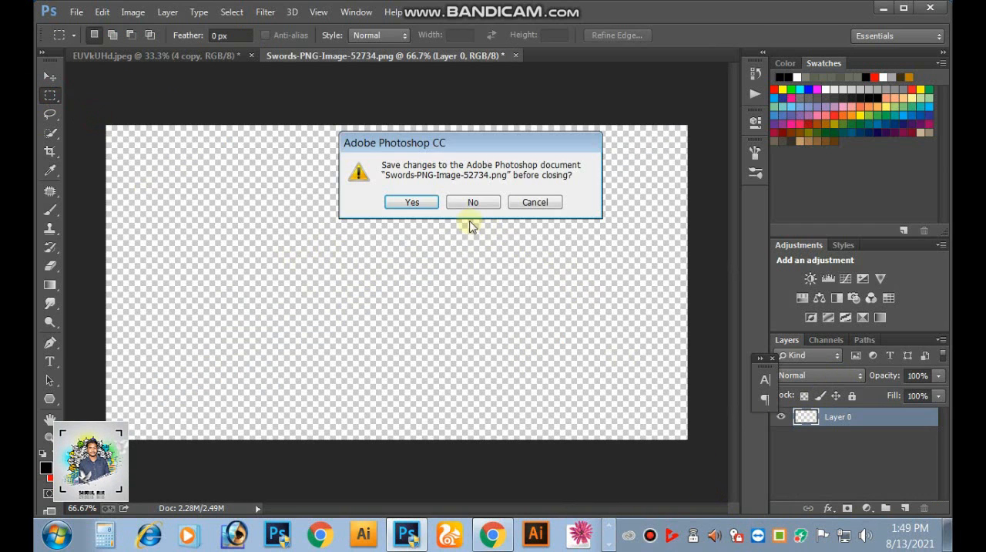
click(470, 202)
key(ctrl+v)
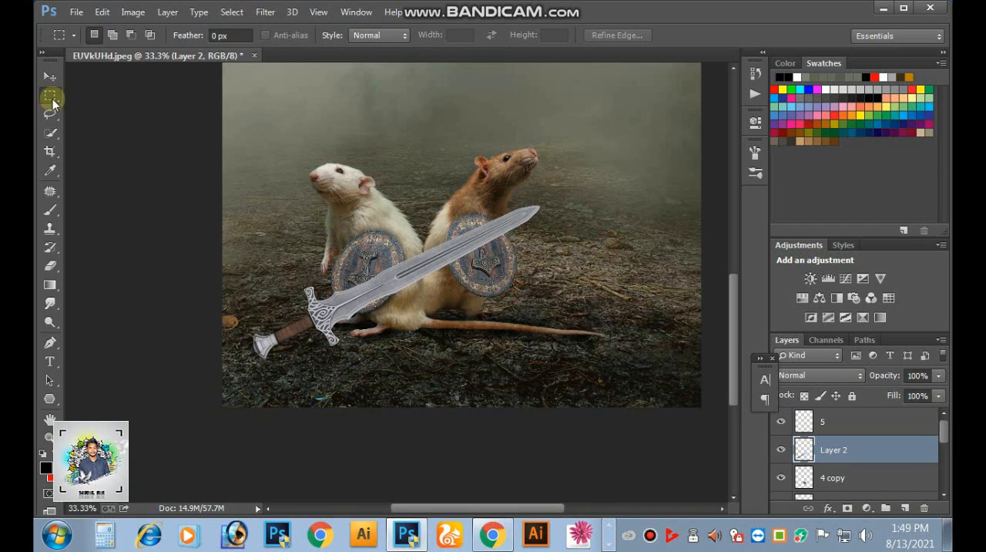
- Scale the sword down to about 39%, tilt it slightly, and place its hilt over the brown rat's shield
click(50, 78)
drag(418, 266, 423, 250)
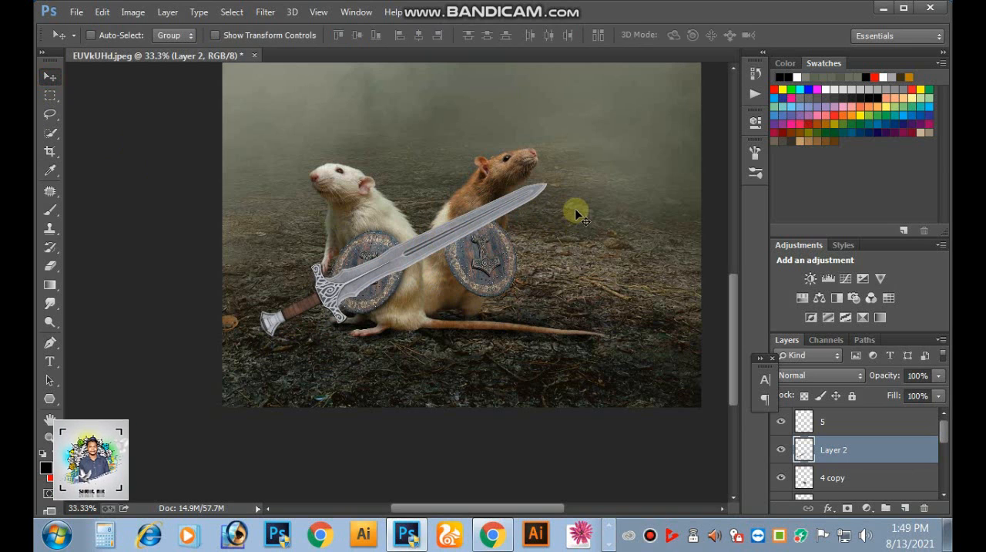
key(ctrl+t)
drag(543, 185, 542, 211)
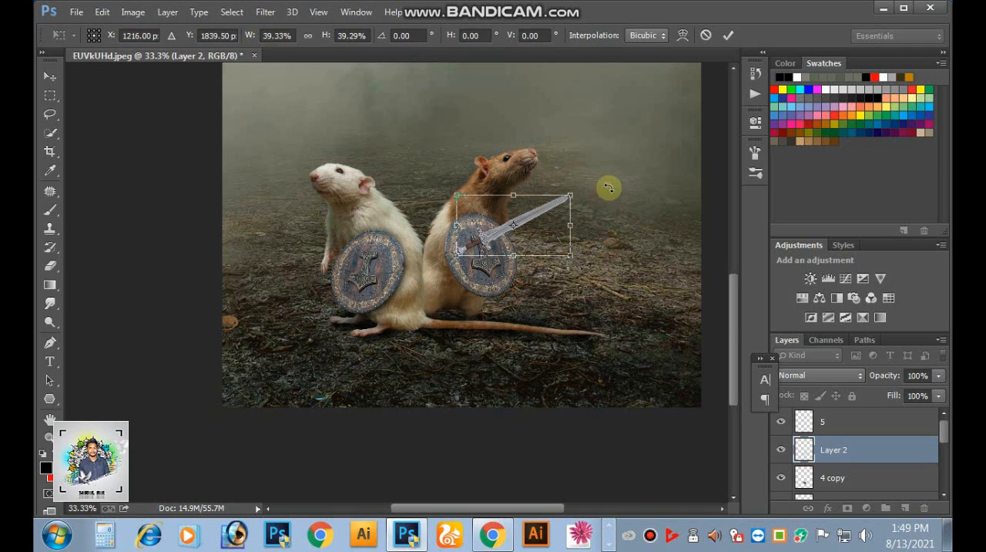
key(Return)
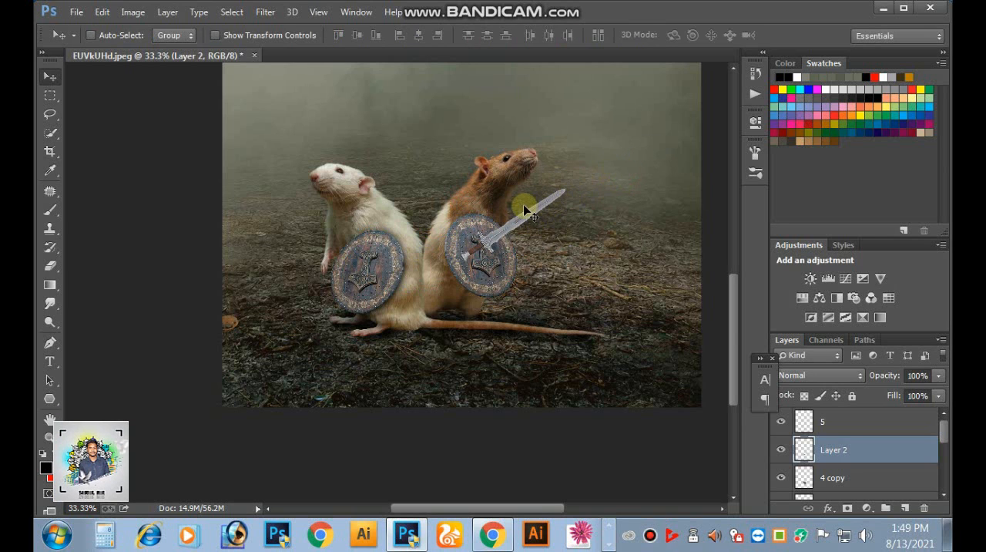
- Send the sword layer down the stack to directly beneath layer 2, behind the brown rat and its shield
drag(553, 246, 563, 282)
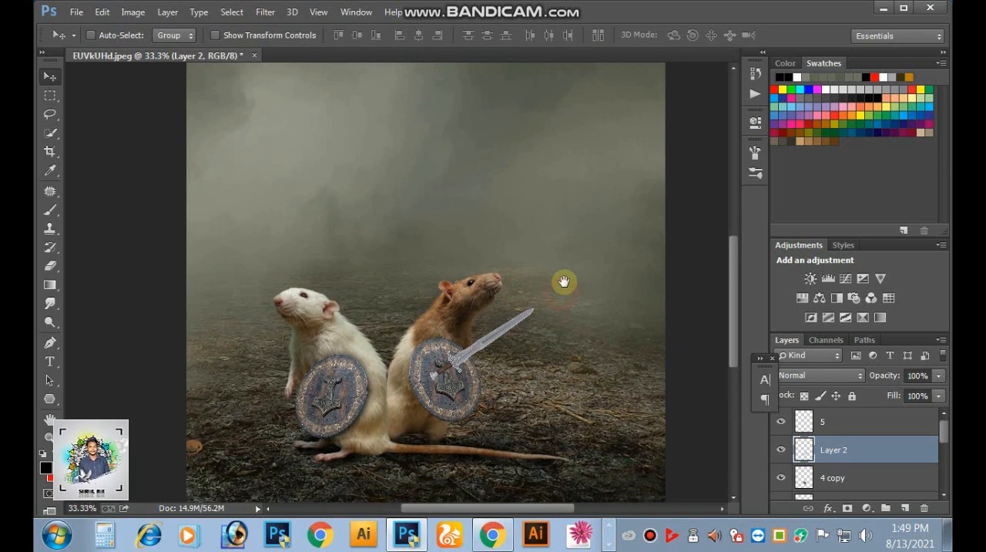
key(ctrl+bracketleft)
key(ctrl+bracketleft)
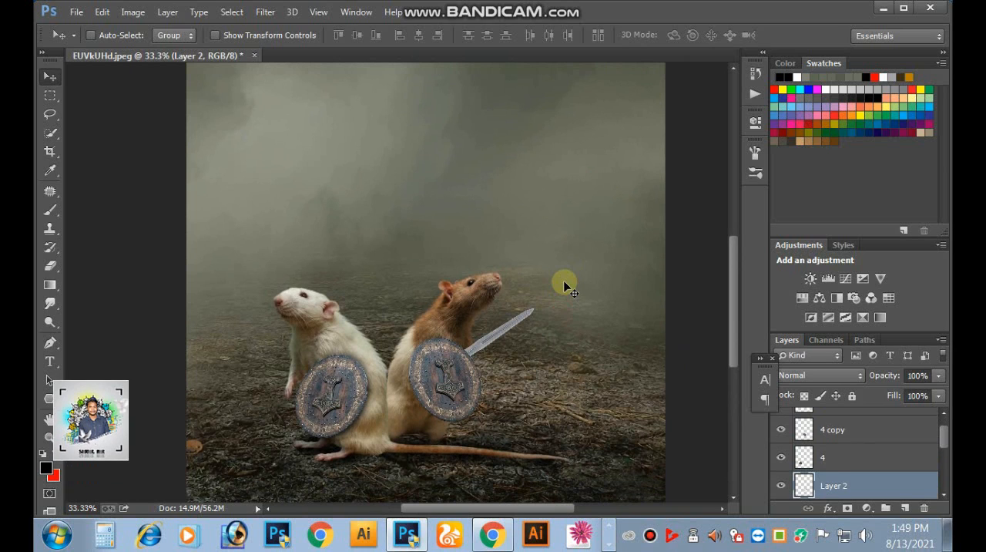
key(ctrl+bracketleft)
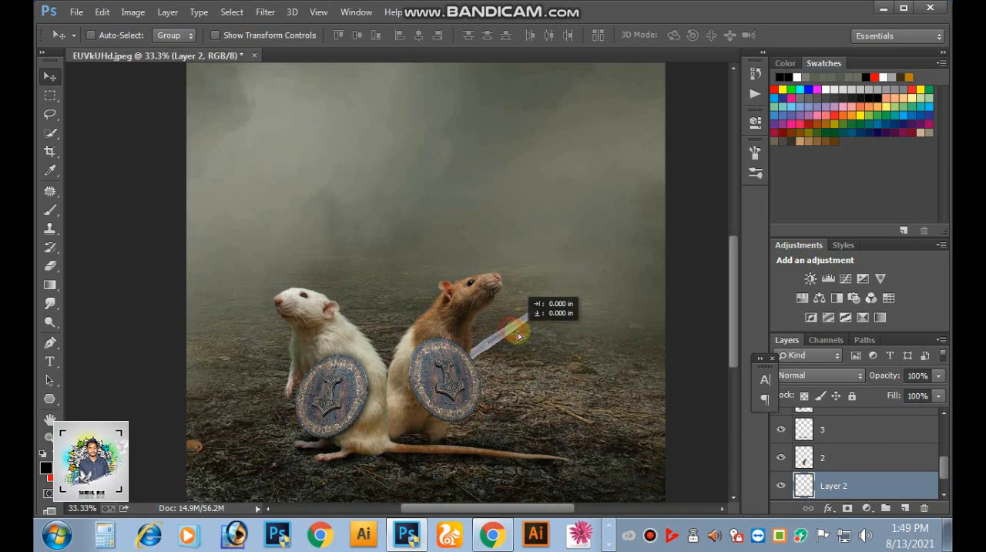
- Duplicate the sword, rotate the copy about -105°, and place its hilt at the white rat's paw
drag(566, 308, 665, 232)
key(ctrl+t)
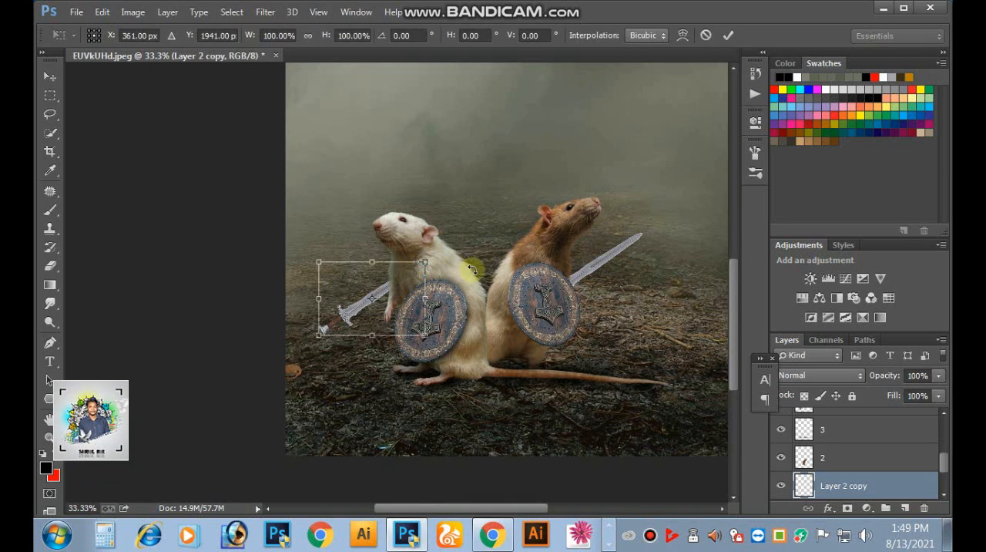
drag(319, 326, 305, 200)
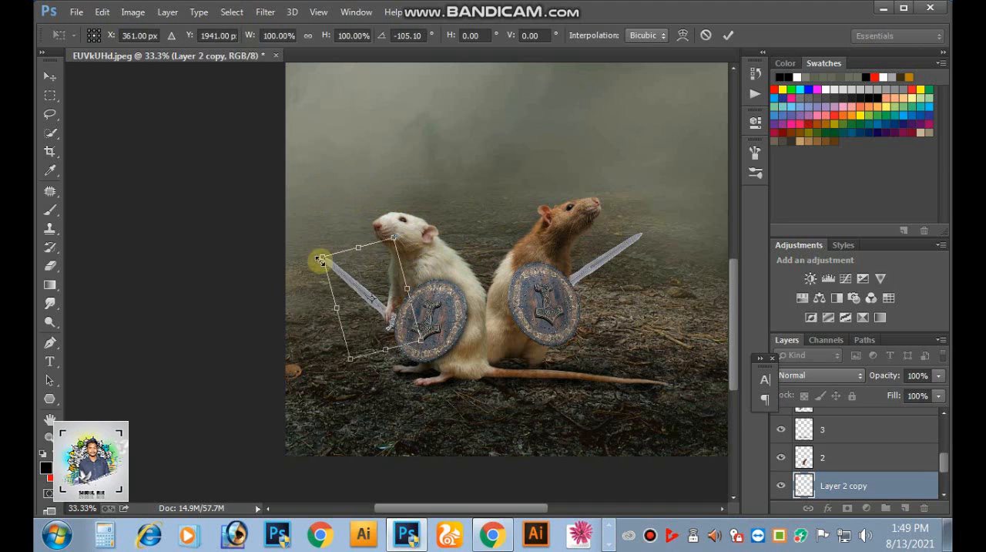
drag(363, 296, 369, 285)
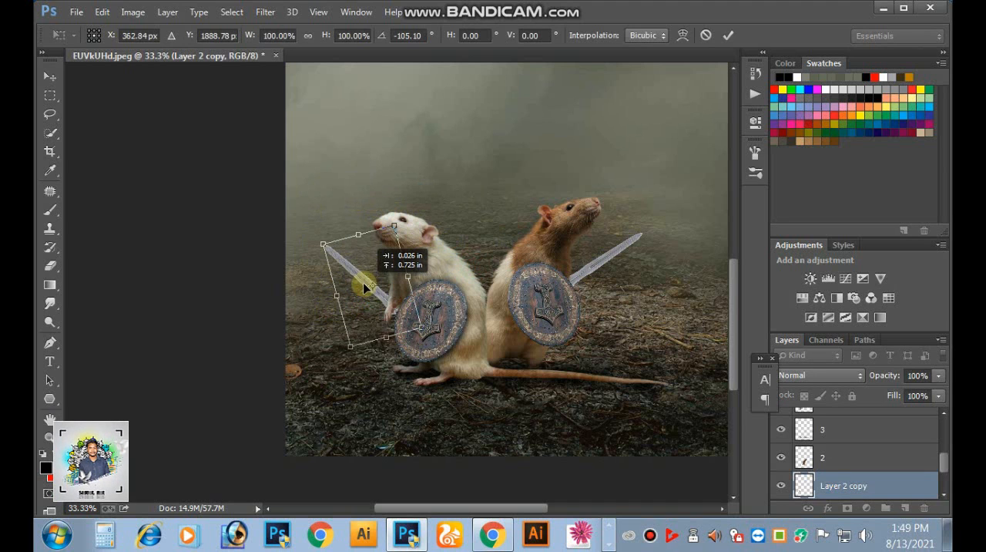
key(Return)
- Place the copied sword at the white rat's paw and fine-tune its tilt with a slight rotation
key(ctrl+minus)
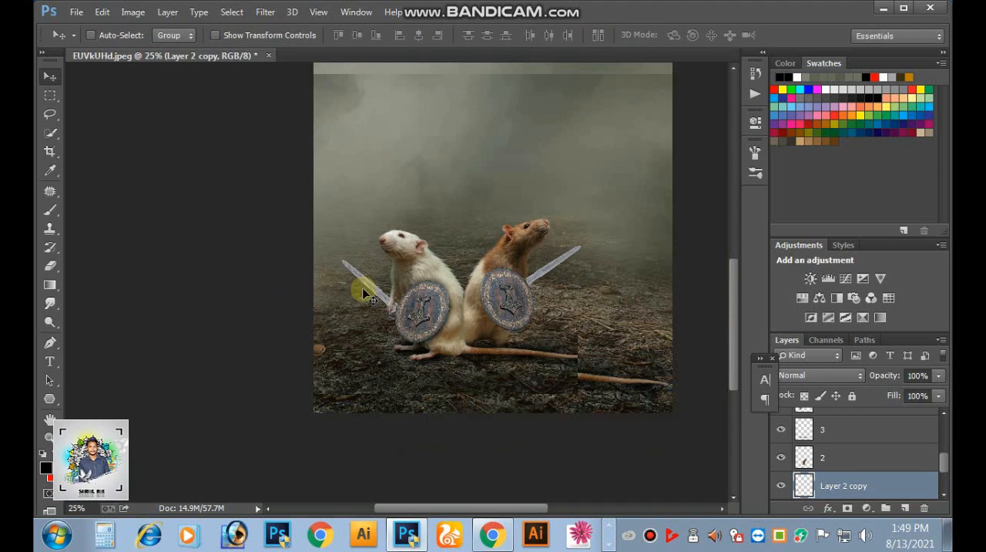
key(ctrl+minus)
drag(605, 388, 605, 388)
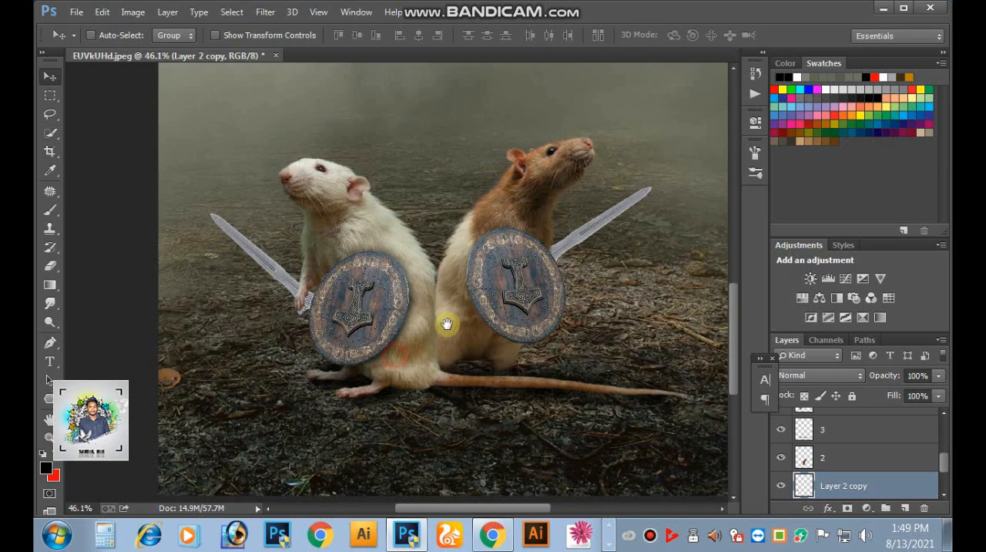
scroll(407, 286, up, 3)
key(ctrl+t)
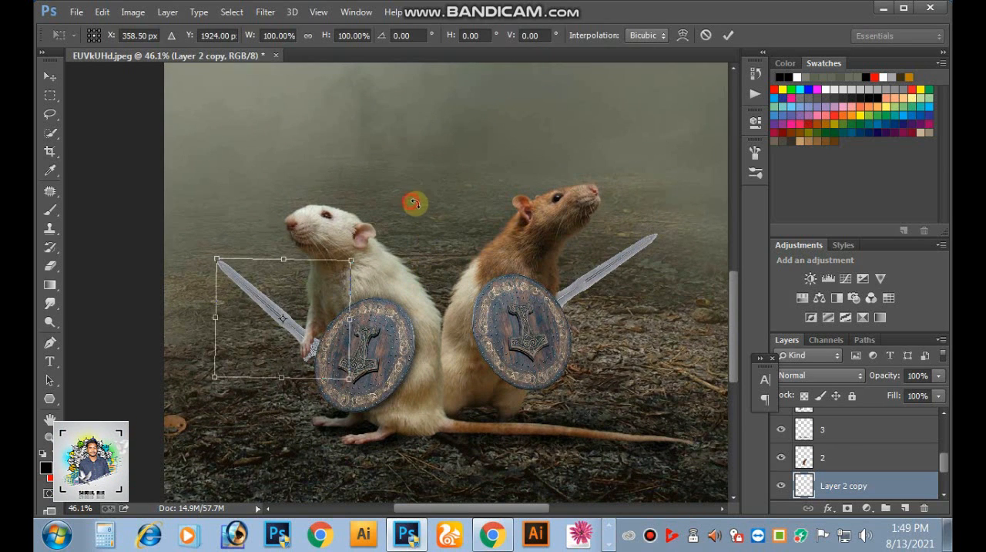
key(Return)
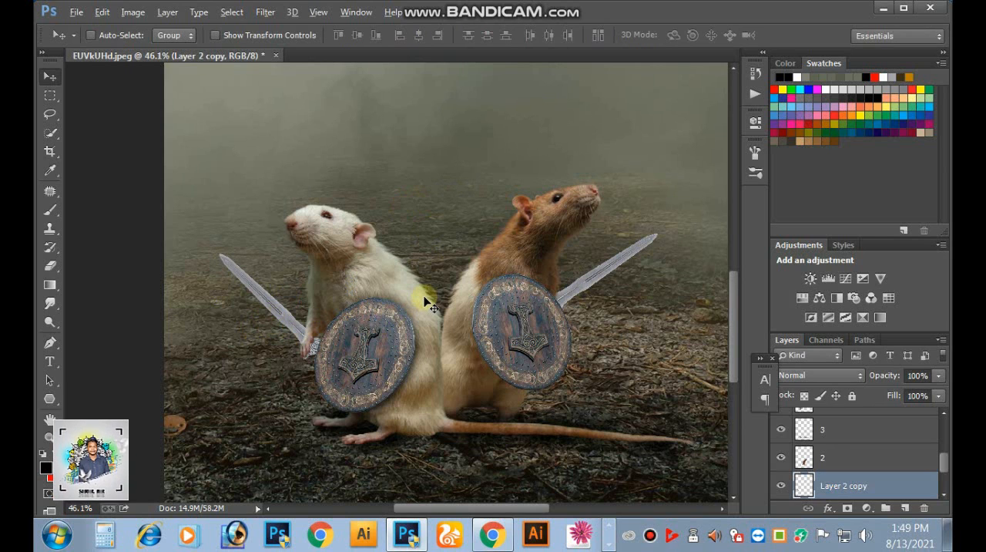
drag(380, 306, 406, 259)
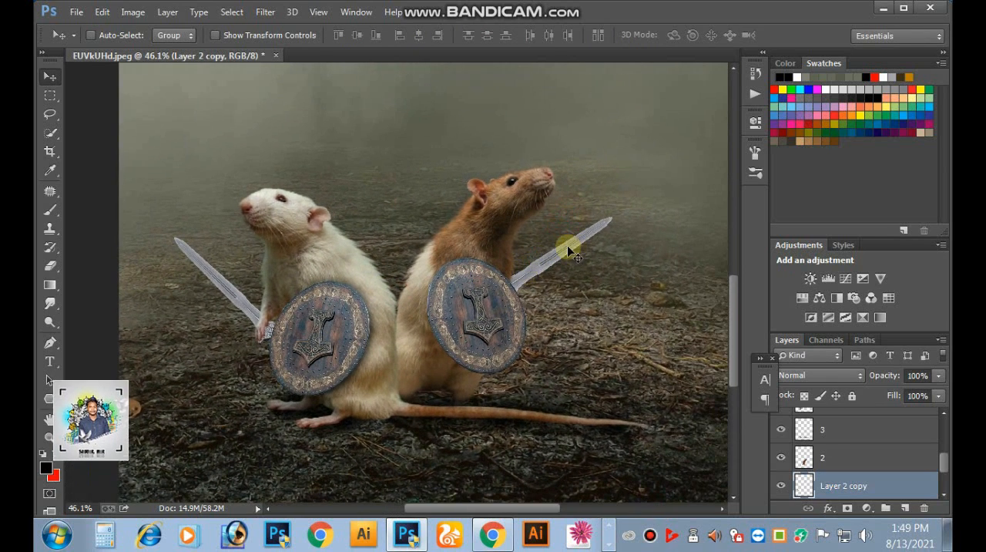
- Darken the brown rat's sword with a Curves adjustment by pulling the RGB curve's midtones slightly down
right_click(569, 250)
click(578, 257)
key(ctrl+m)
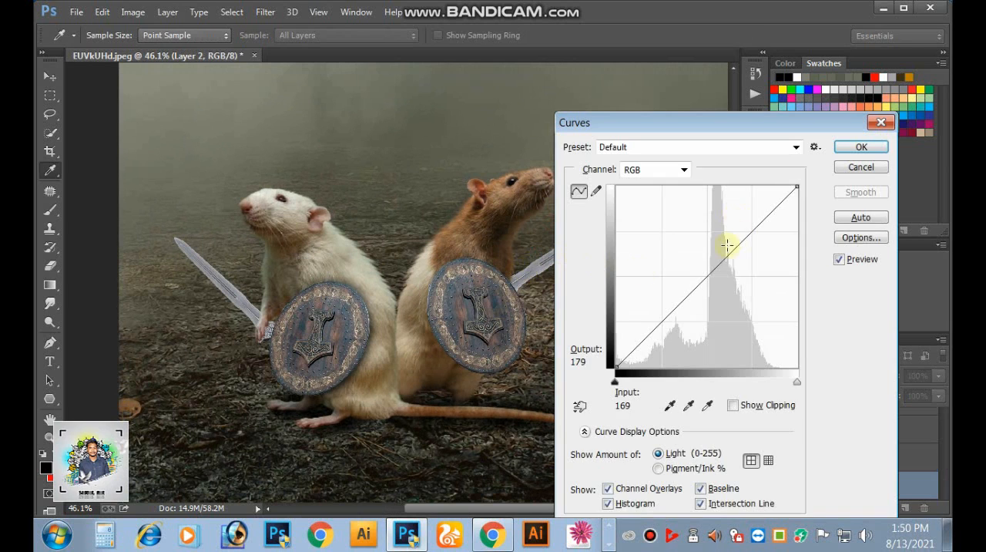
drag(722, 275, 727, 277)
key(Return)
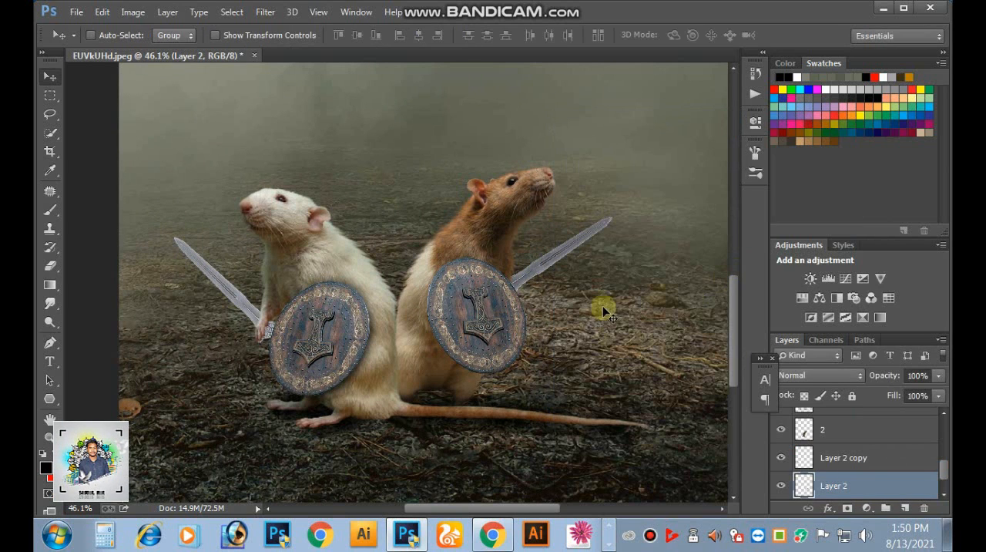
- Darken the white rat's sword with Curves, moving the RGB midpoint to input 144 and output 118
right_click(213, 279)
click(230, 282)
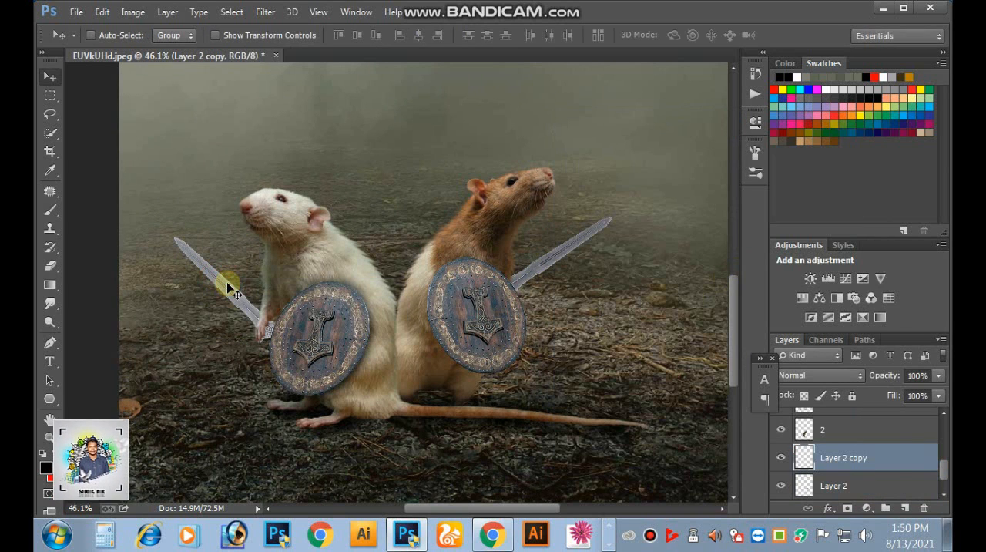
key(ctrl+m)
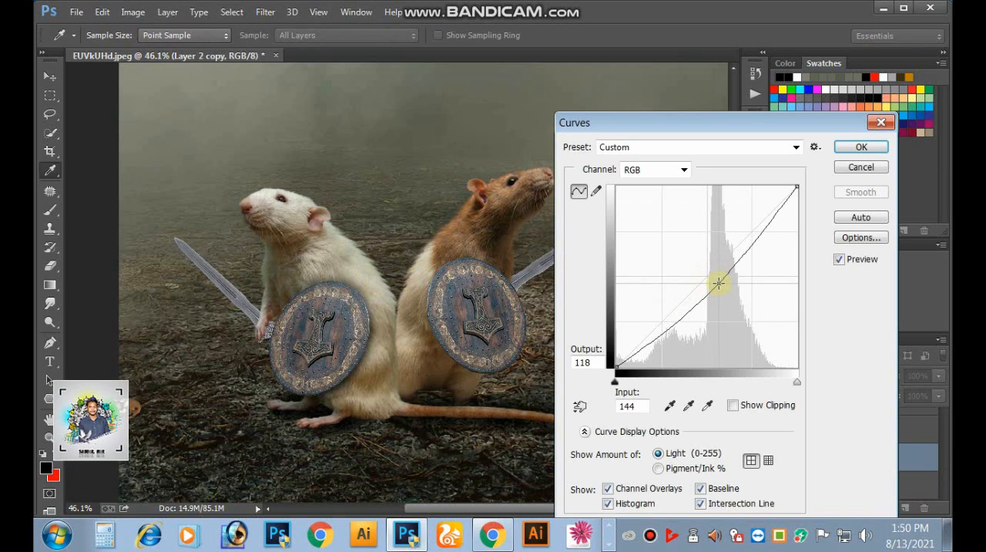
click(862, 147)
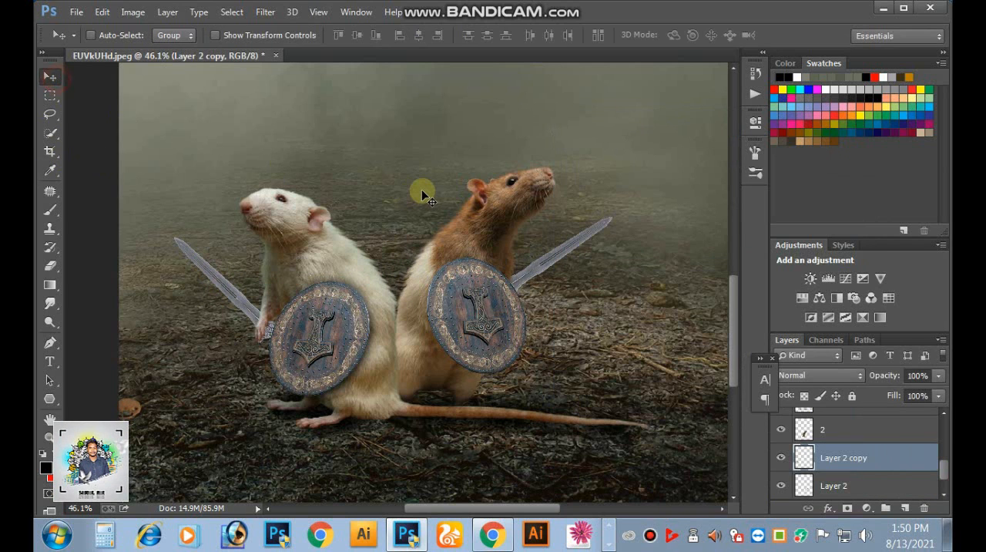
key(ctrl+minus)
key(ctrl+minus)
key(F12)
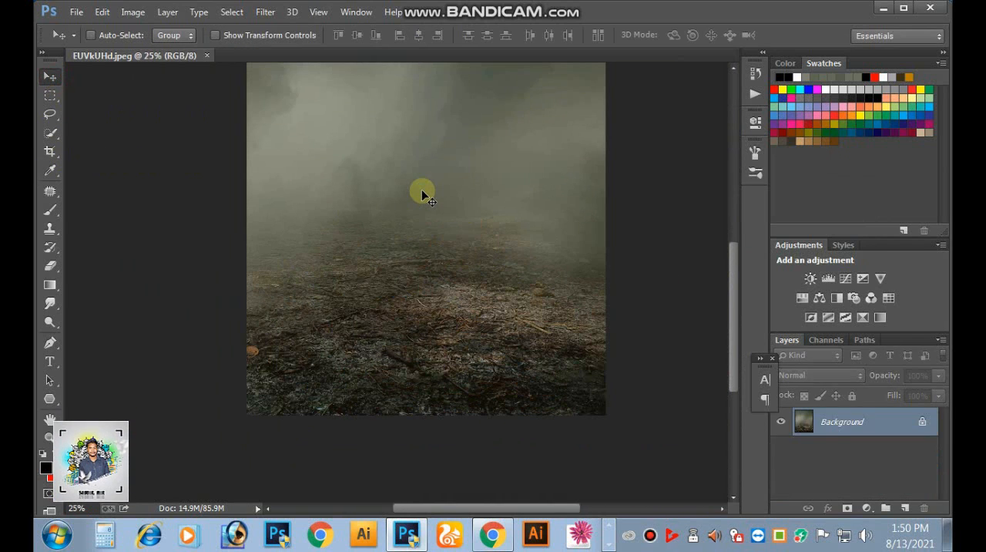
key(ctrl+z)
key(ctrl+plus)
drag(423, 179, 501, 333)
key(ctrl+minus)
key(ctrl+minus)
key(ctrl+plus)
drag(501, 332, 502, 217)
drag(524, 270, 527, 298)
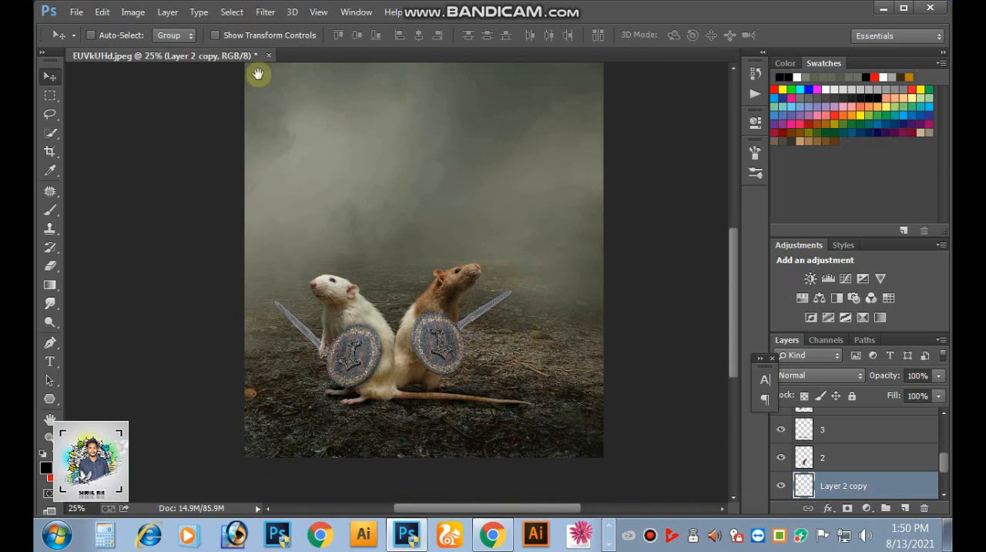
- Open the black cat image 4tsmbtV-removebg-preview from the Fun folder and bring the cat into the rat composition
click(77, 13)
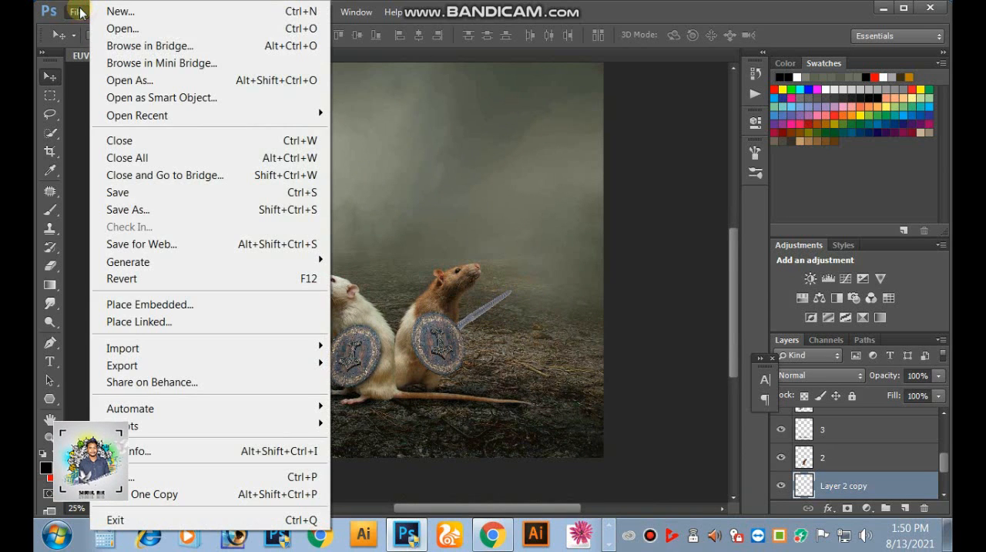
click(122, 30)
click(767, 370)
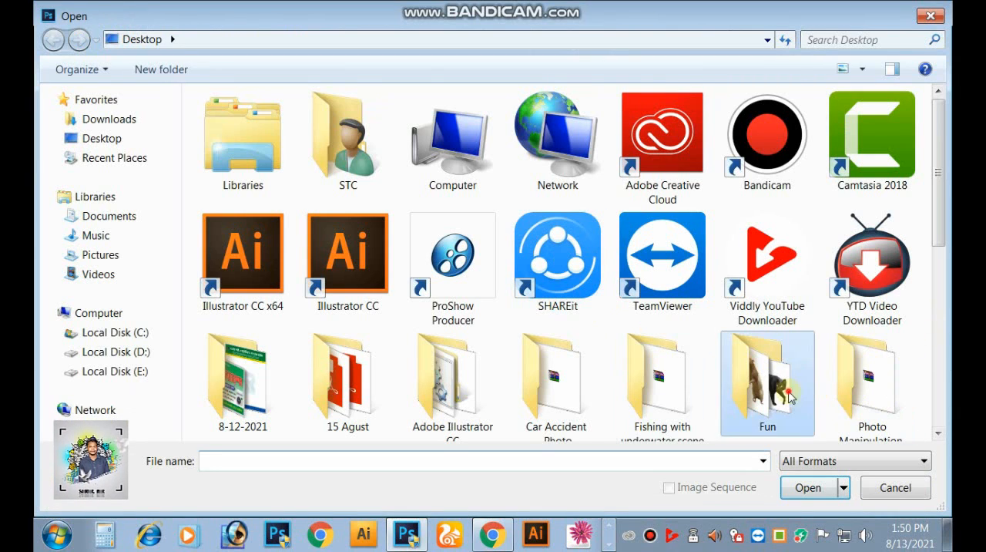
click(806, 488)
click(287, 172)
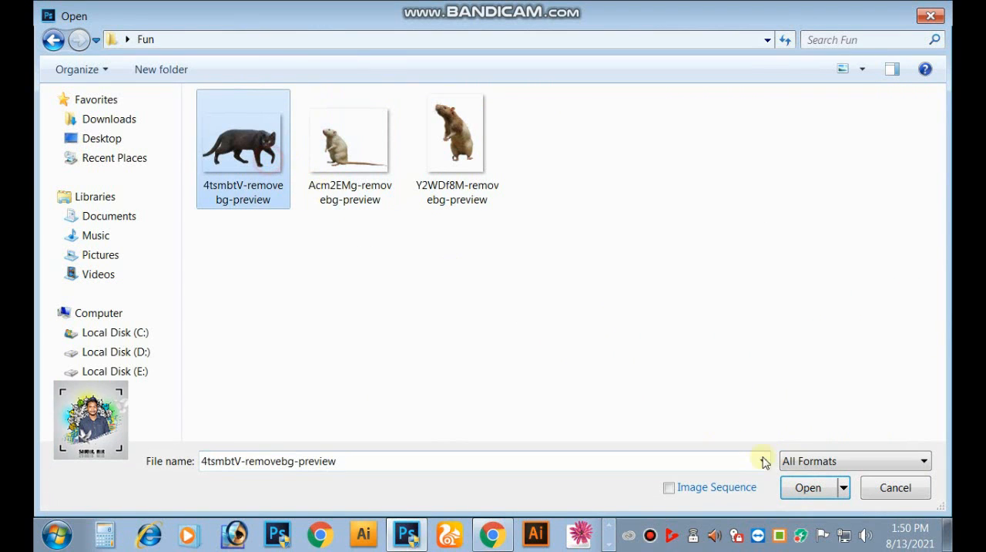
click(792, 486)
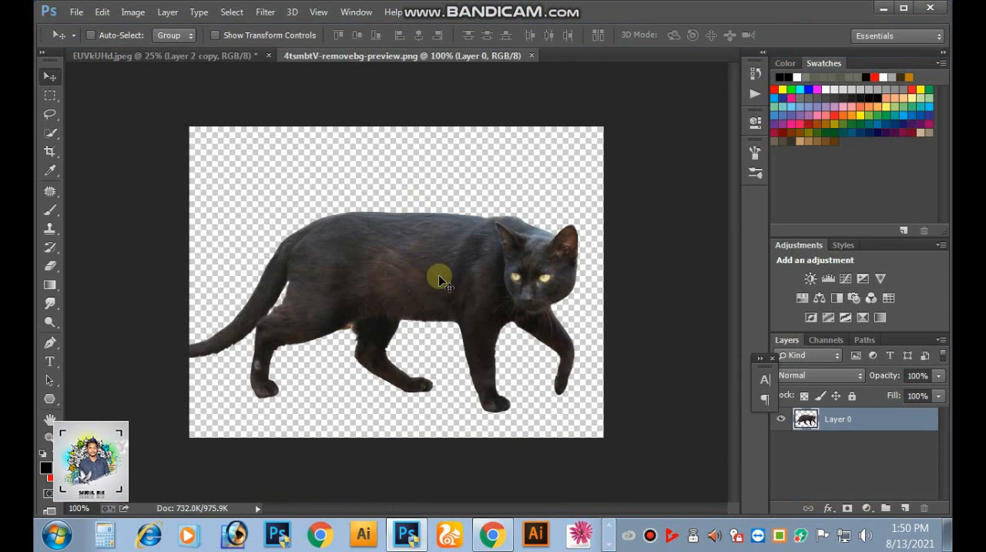
drag(440, 280, 470, 270)
- Enlarge the cat to roughly twice its size and place it in the fog above the two rats
key(ctrl+t)
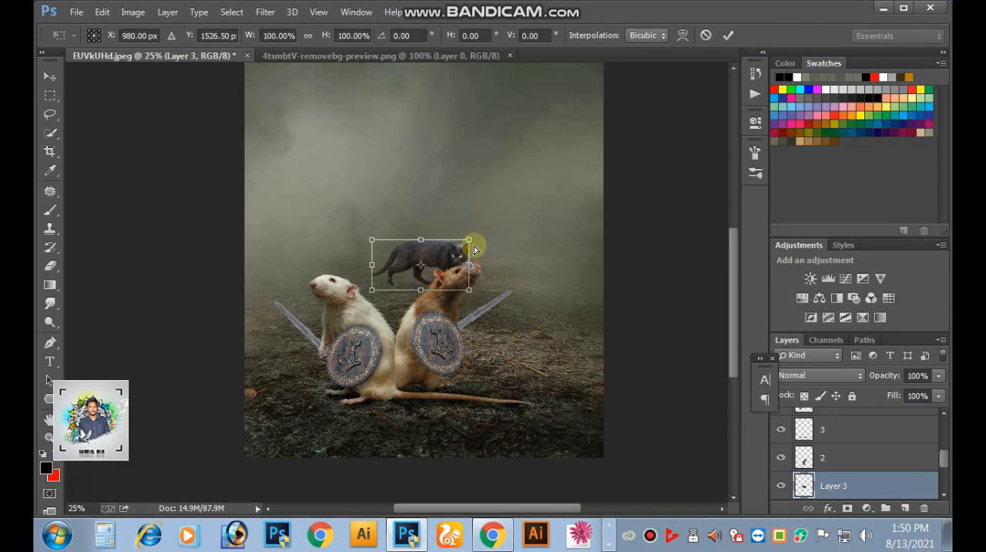
key(Return)
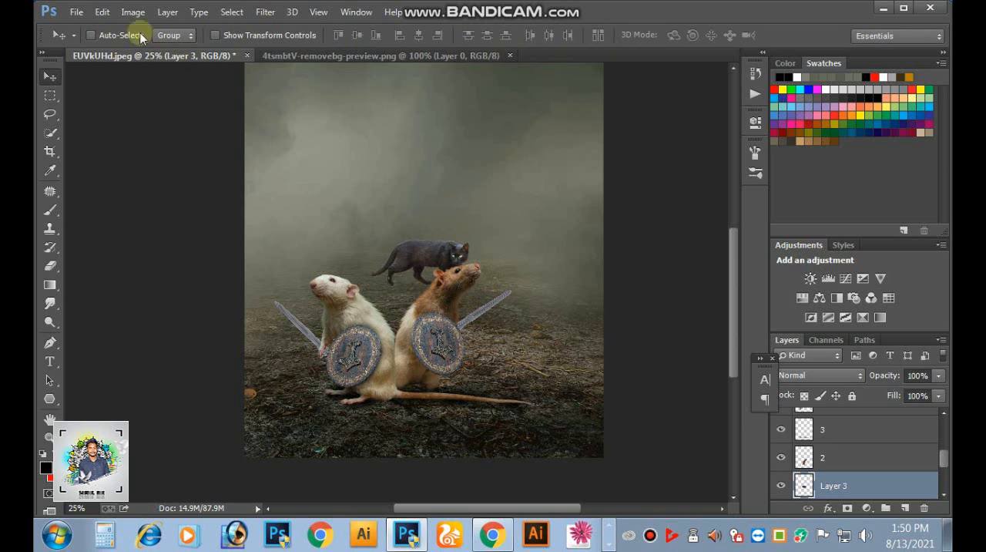
click(104, 11)
click(189, 365)
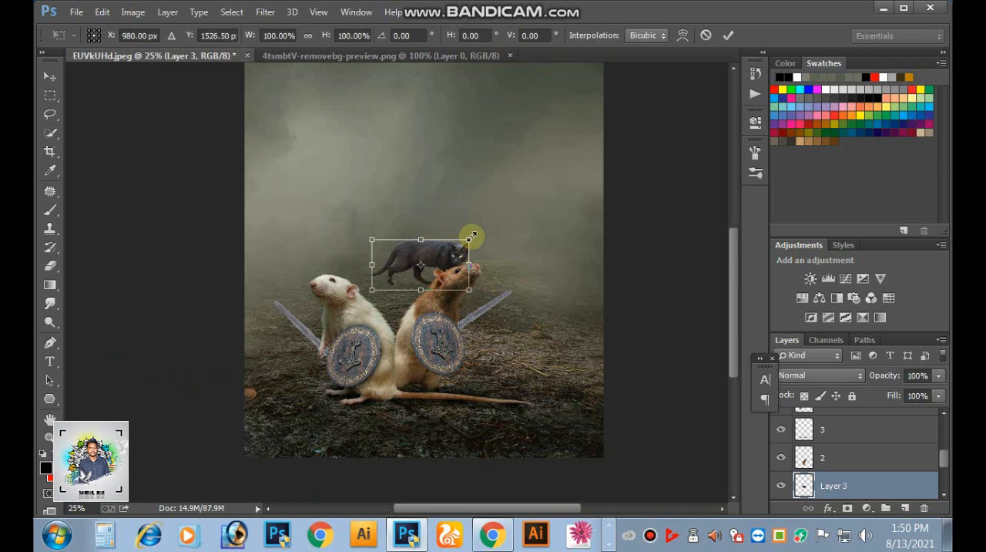
drag(472, 236, 530, 219)
drag(494, 241, 482, 183)
key(ctrl+minus)
key(ctrl+minus)
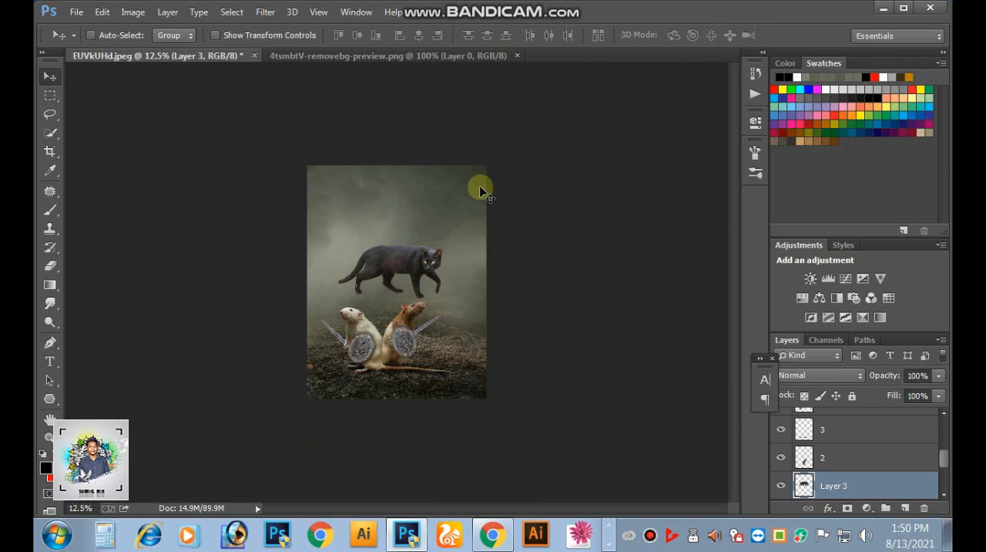
ctrl+click(396, 265)
ctrl+click(396, 265)
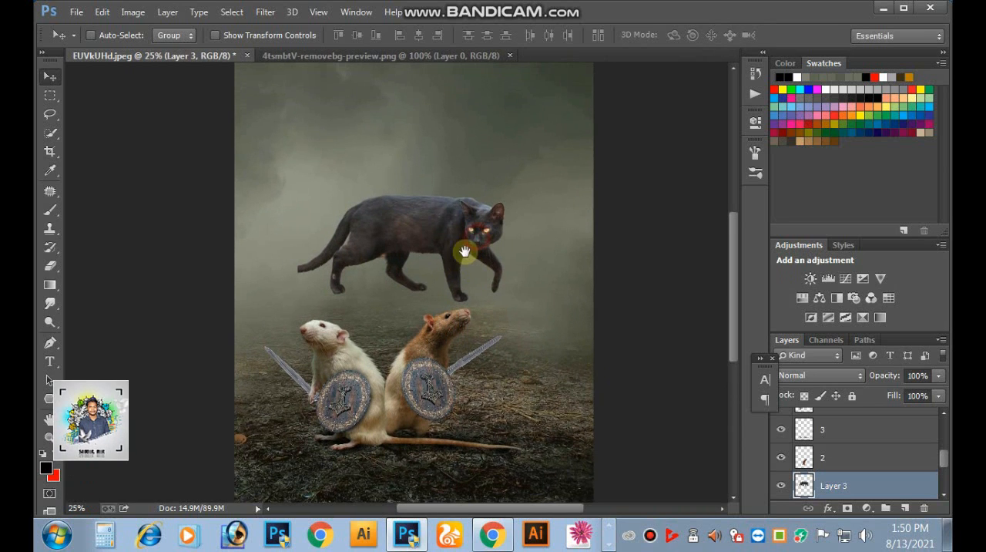
- Add a new layer directly above the background and prepare a 300 px smoke brush with a grey sampled from the fog
scroll(873, 464, down, 5)
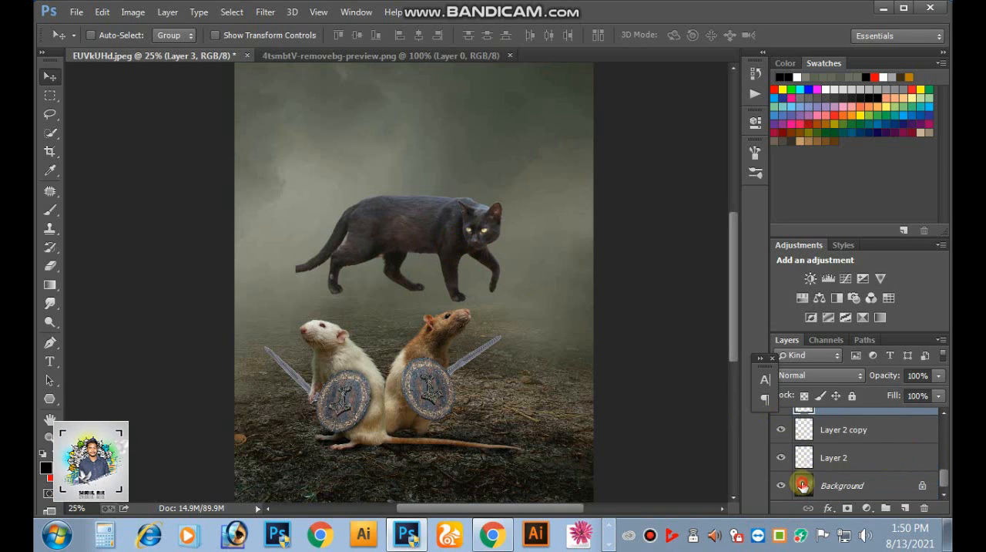
click(803, 484)
click(50, 210)
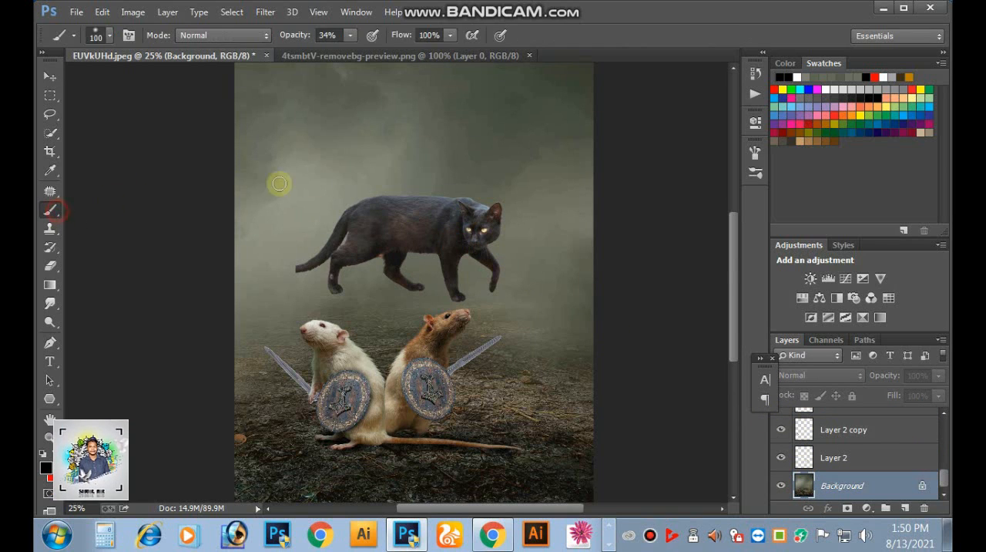
click(98, 34)
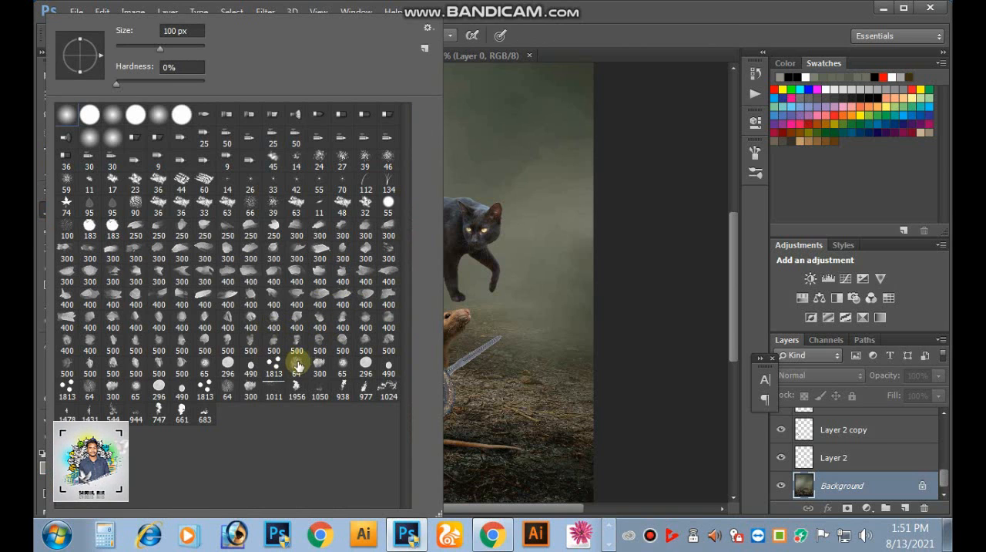
click(249, 395)
click(532, 301)
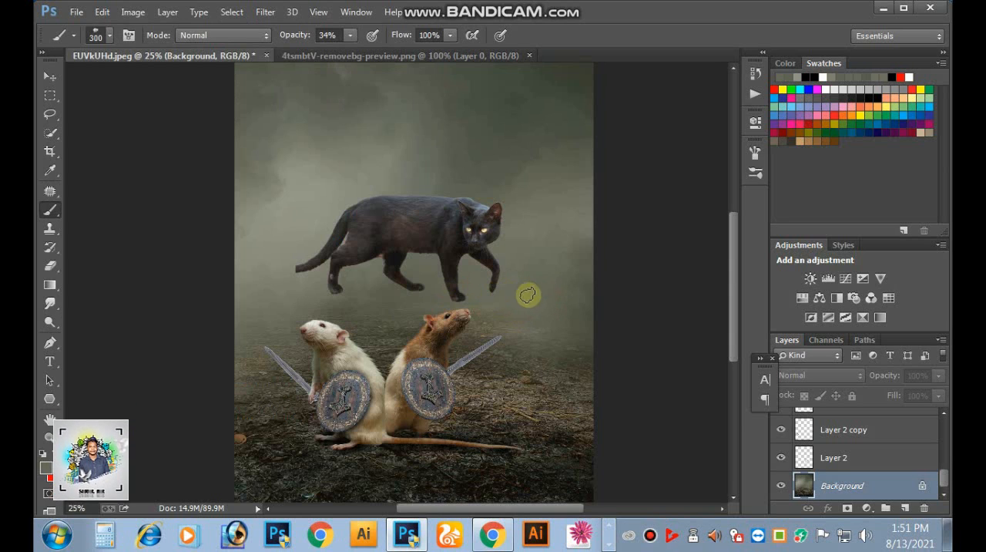
click(902, 508)
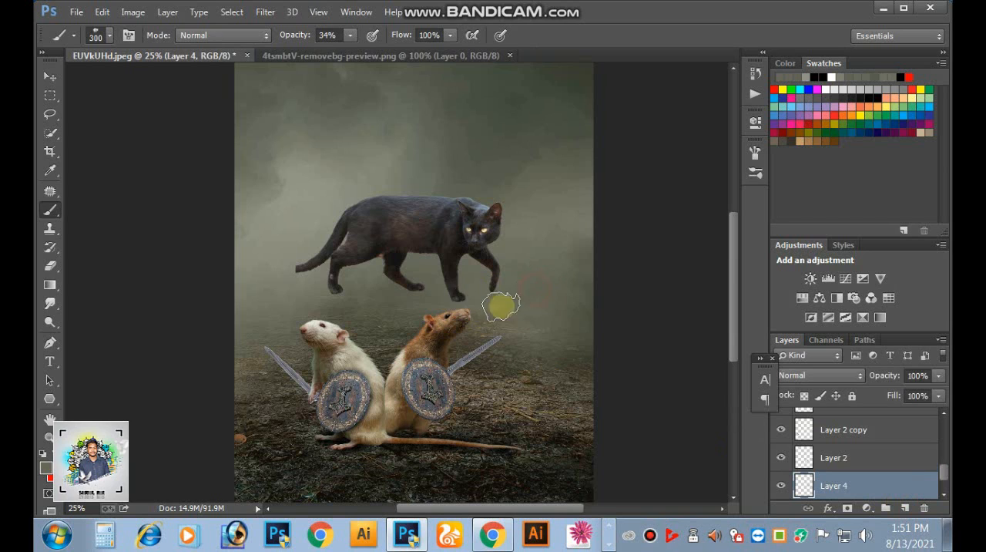
- Paint fog over the cat's legs and paws at 70% brush opacity, and raise the fog layer to the top of the stack
drag(350, 37, 379, 51)
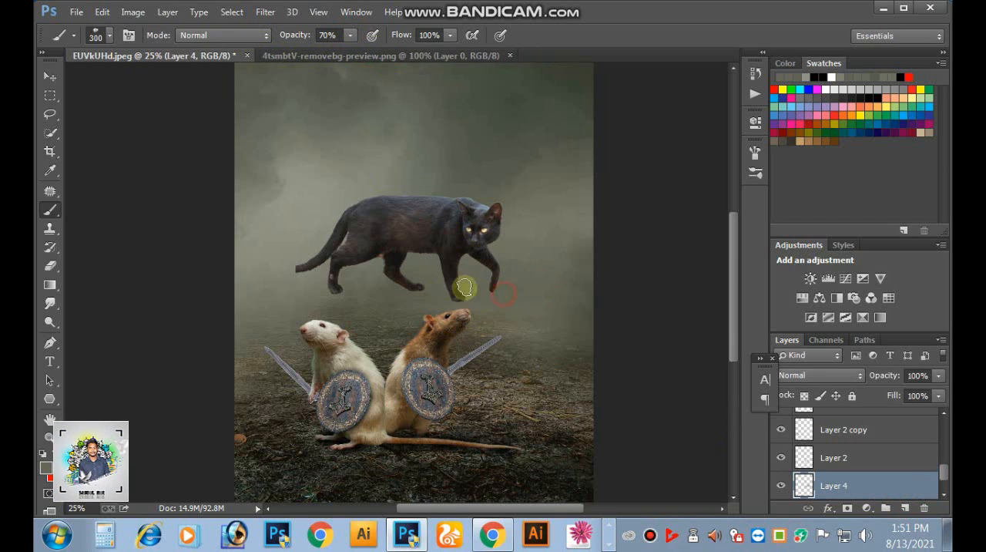
click(406, 284)
click(338, 283)
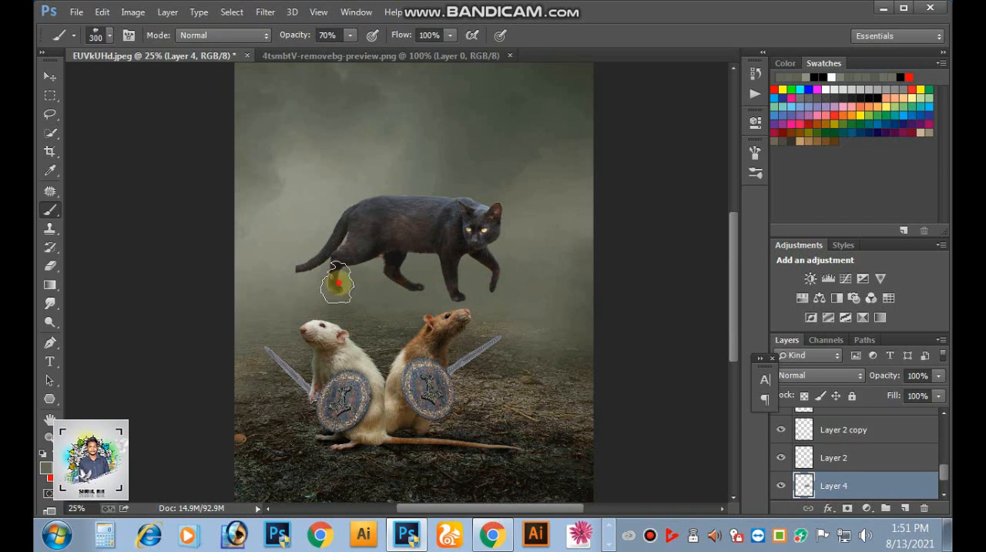
click(491, 287)
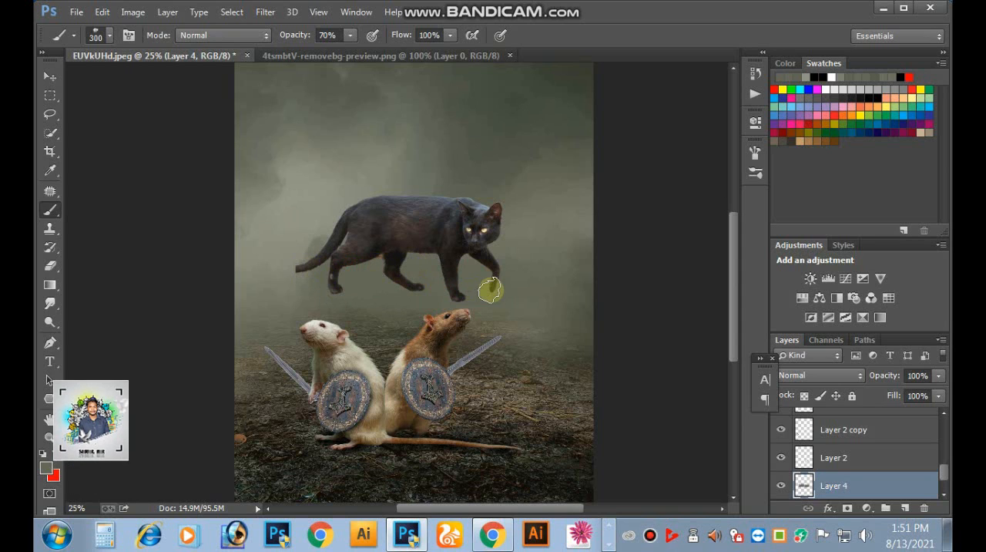
key(ctrl+bracketright)
key(ctrl+bracketright)
key(ctrl+bracketright)
key(ctrl+bracketright)
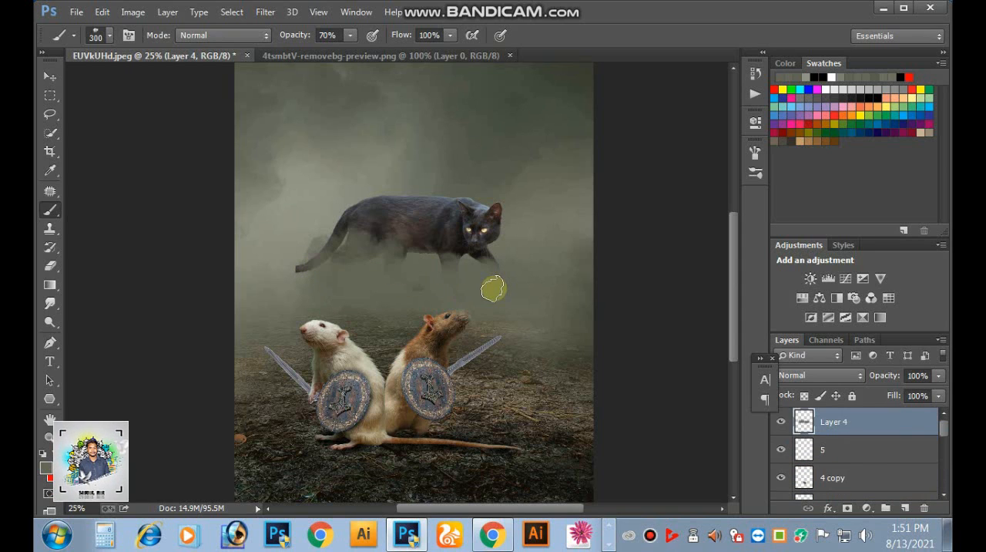
- Spread the fog across the cat's tail and legs and out to the image's right edge, enlarging the brush to 500 px
mouse_move(296, 255)
mouse_down()
mouse_move(293, 262)
mouse_move(328, 274)
mouse_move(424, 279)
mouse_move(511, 282)
mouse_move(564, 271)
mouse_up()
key(bracketright)
key(bracketright)
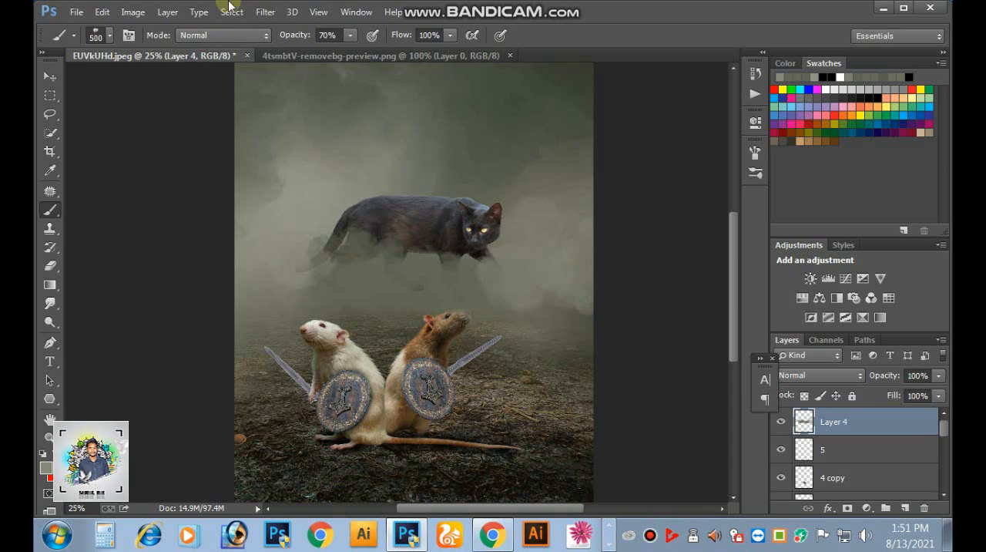
- Lower the brush opacity to 32% and paint soft fog over the cat's body, back, legs and surroundings
drag(343, 53, 324, 52)
mouse_move(535, 264)
mouse_down()
mouse_move(544, 260)
mouse_move(465, 280)
mouse_move(299, 275)
mouse_up()
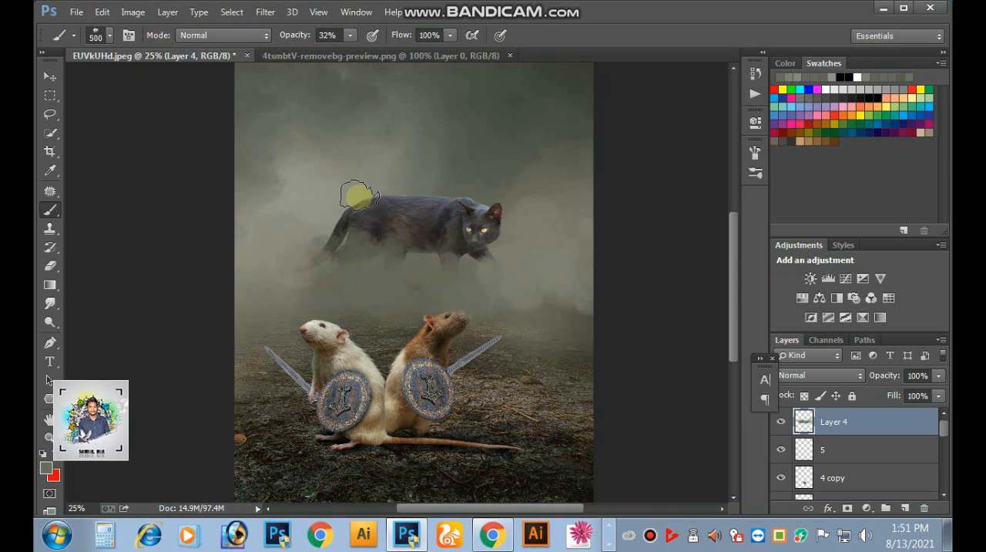
drag(417, 194, 520, 181)
drag(455, 198, 532, 190)
drag(414, 207, 326, 223)
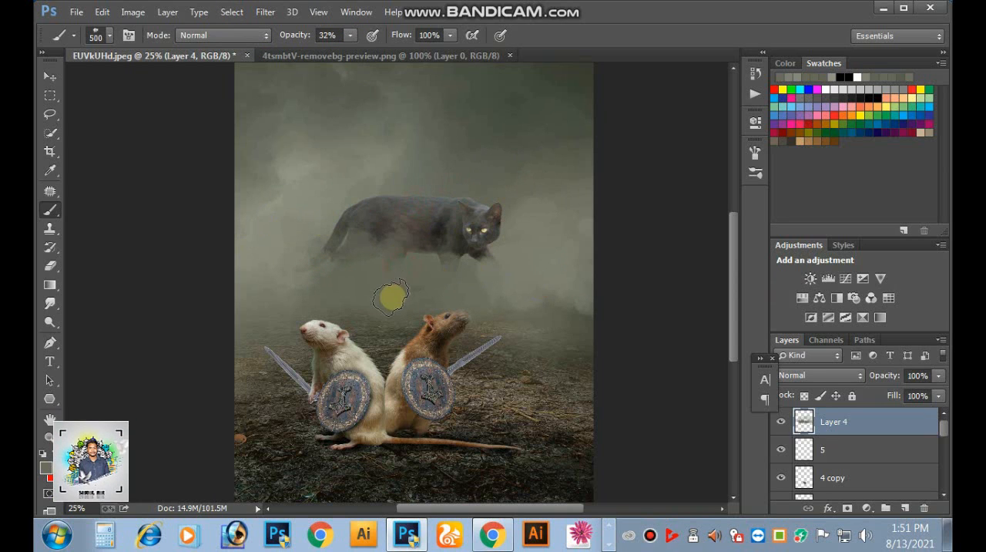
mouse_move(471, 271)
mouse_down()
mouse_move(471, 221)
mouse_move(452, 237)
mouse_move(363, 199)
mouse_move(376, 209)
mouse_move(295, 221)
mouse_move(266, 262)
mouse_up()
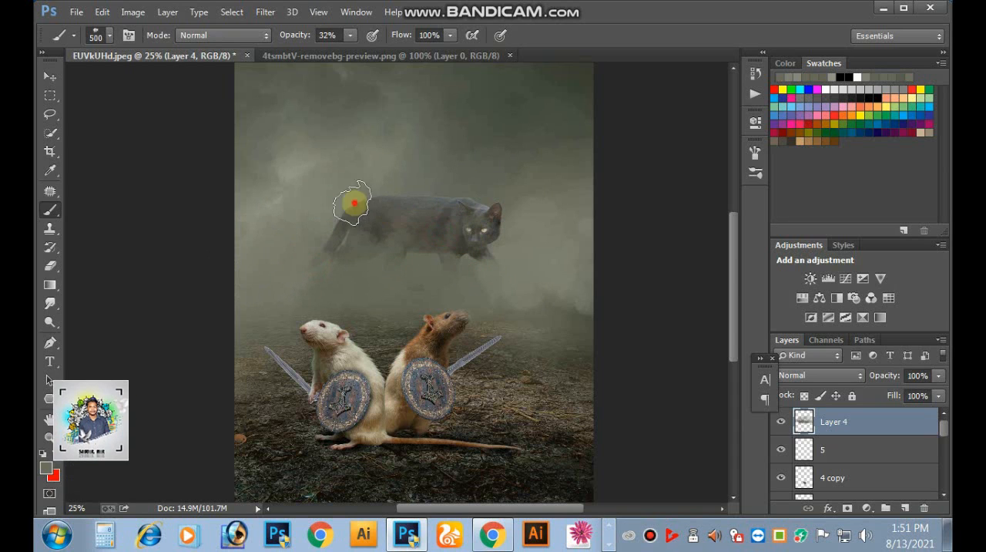
click(544, 203)
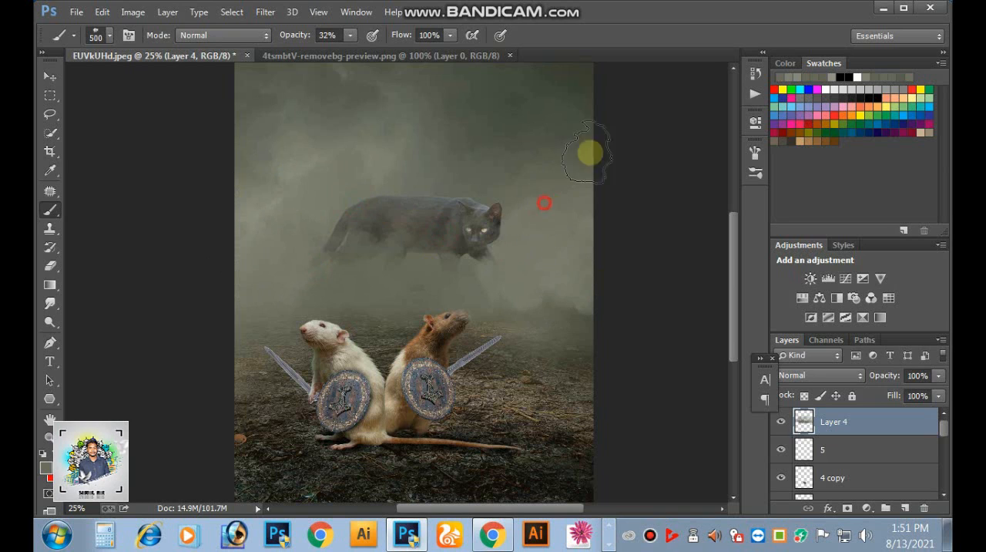
click(587, 301)
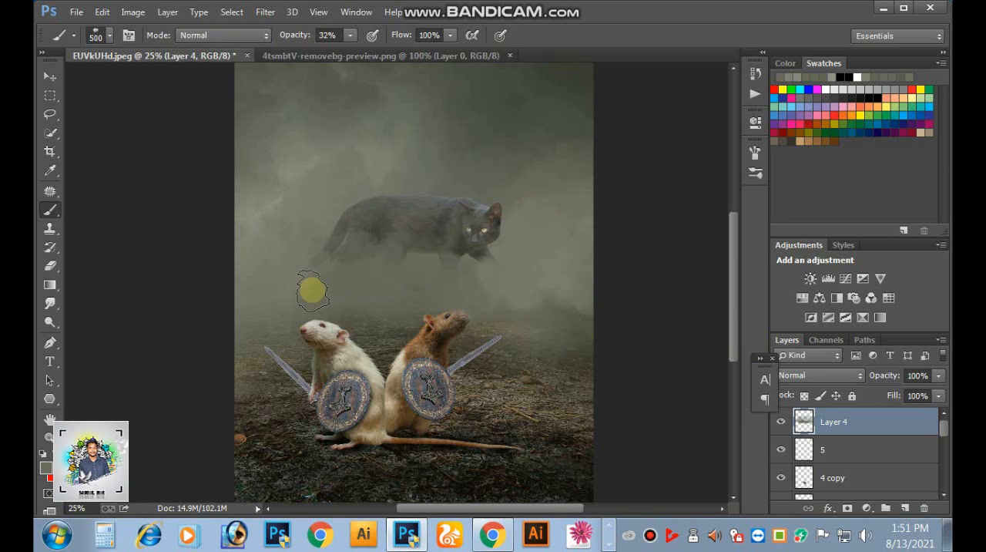
- Dab more soft fog over the cat's back, hindquarters and face on the fog layer with the 500 px brush at 32% opacity
mouse_move(366, 192)
mouse_down()
mouse_move(365, 269)
mouse_move(348, 285)
mouse_up()
click(347, 193)
click(412, 287)
click(348, 286)
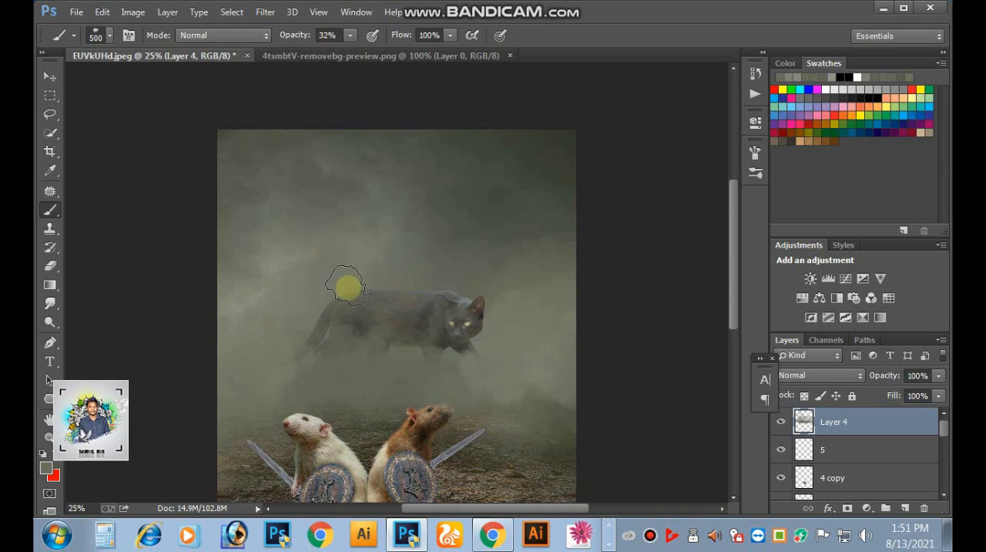
click(445, 323)
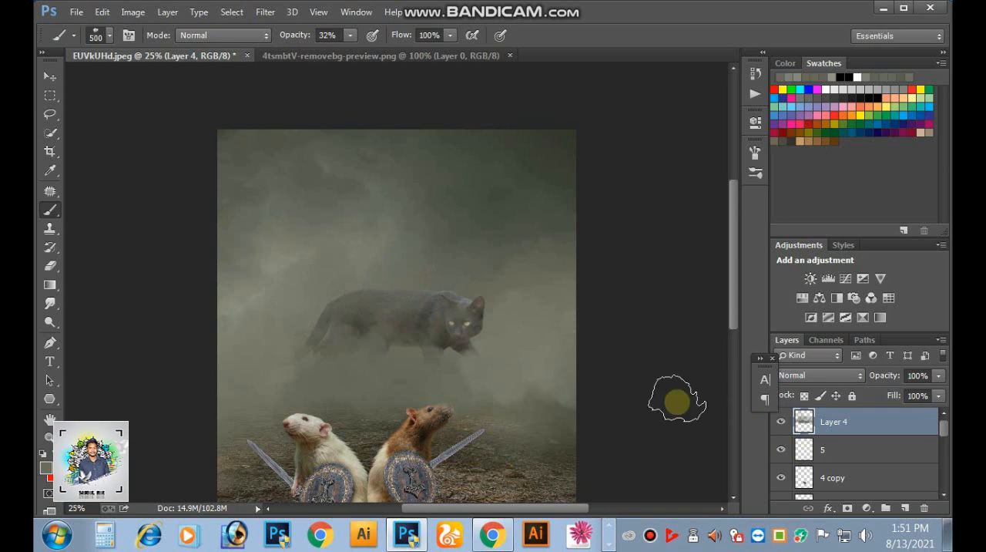
- Scale the black cat's layer up to about 120.6% and move it slightly higher above the rats
scroll(823, 450, down, 1)
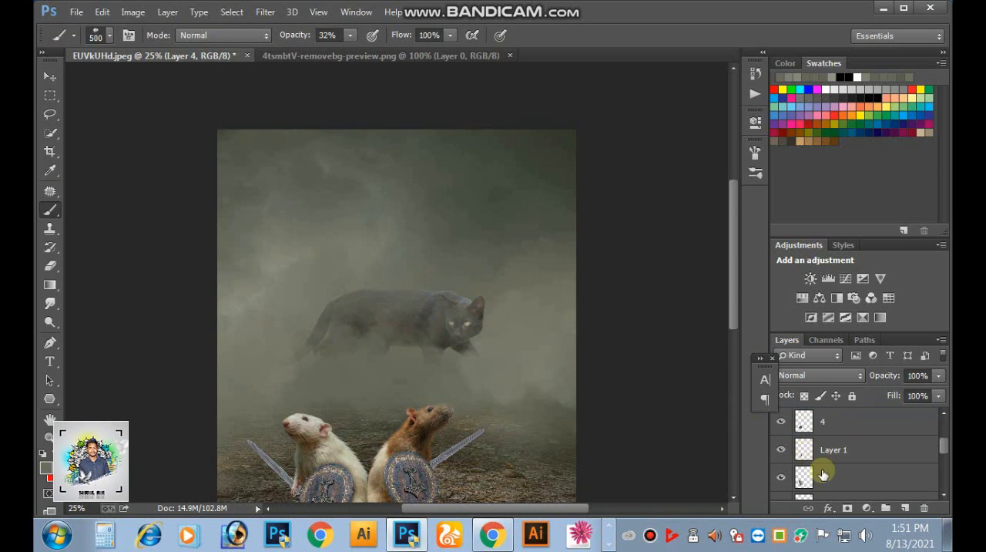
click(824, 450)
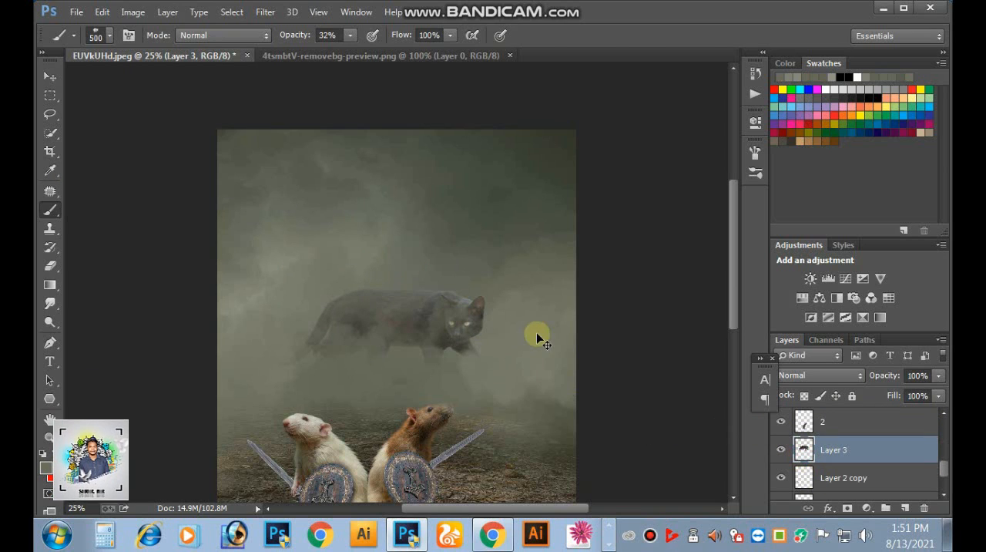
key(ctrl+t)
drag(484, 287, 509, 280)
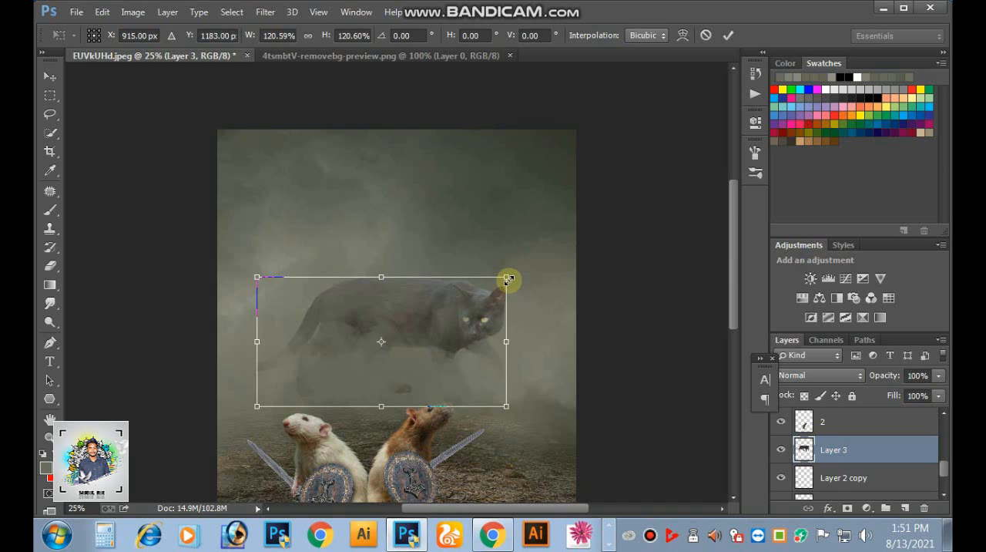
drag(469, 315, 480, 294)
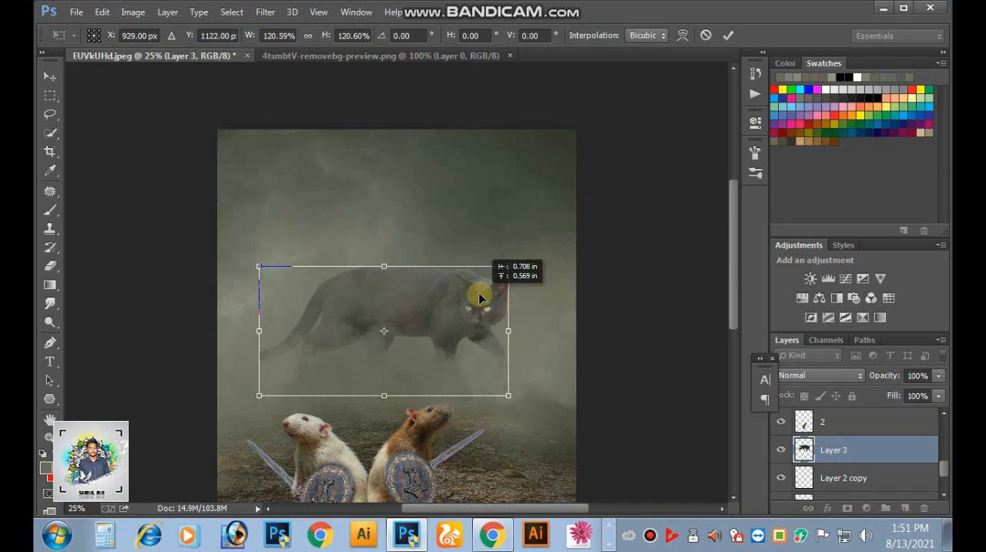
click(727, 37)
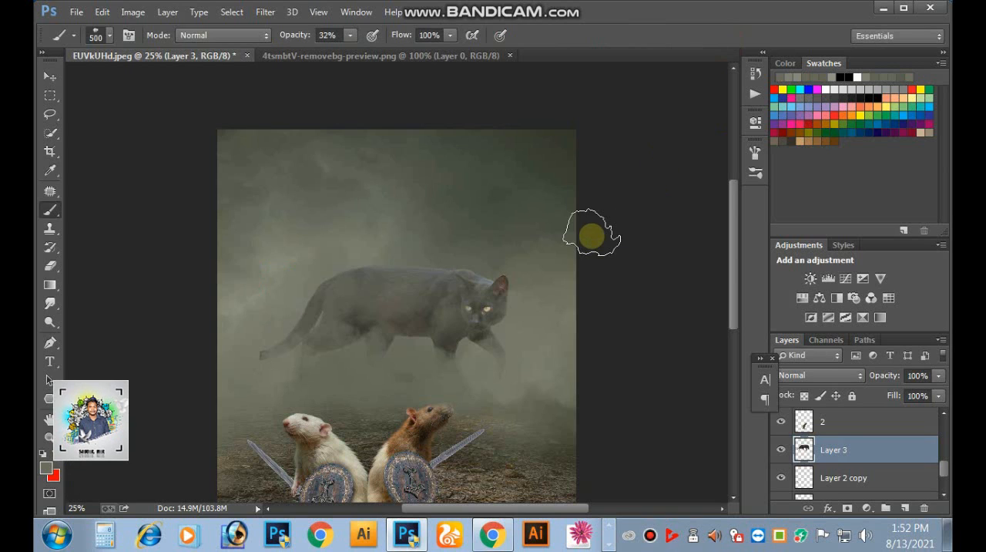
- Paint soft fog over the end of the cat's tail on the cat layer at 32% brush opacity
mouse_move(312, 359)
mouse_down()
mouse_move(302, 337)
mouse_move(270, 355)
mouse_up()
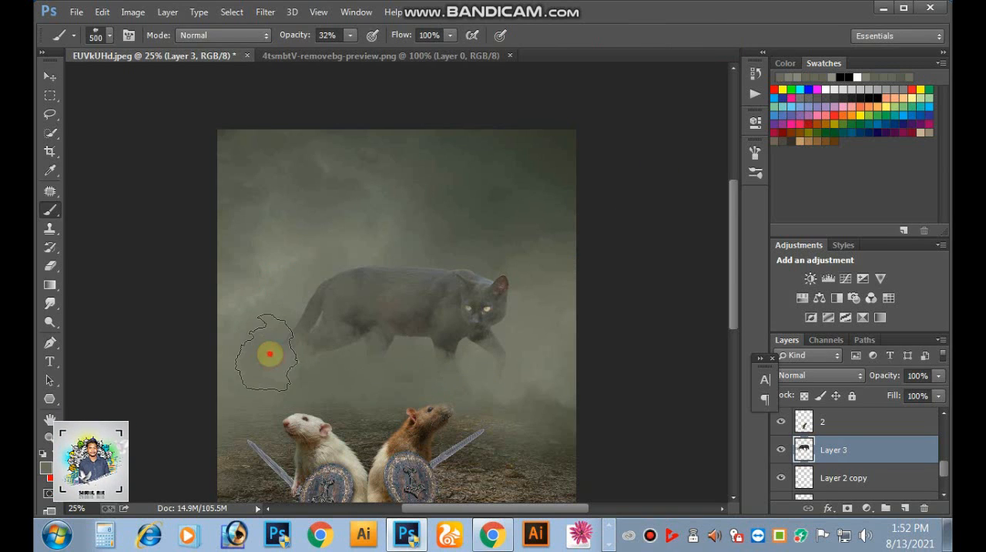
click(289, 352)
click(260, 345)
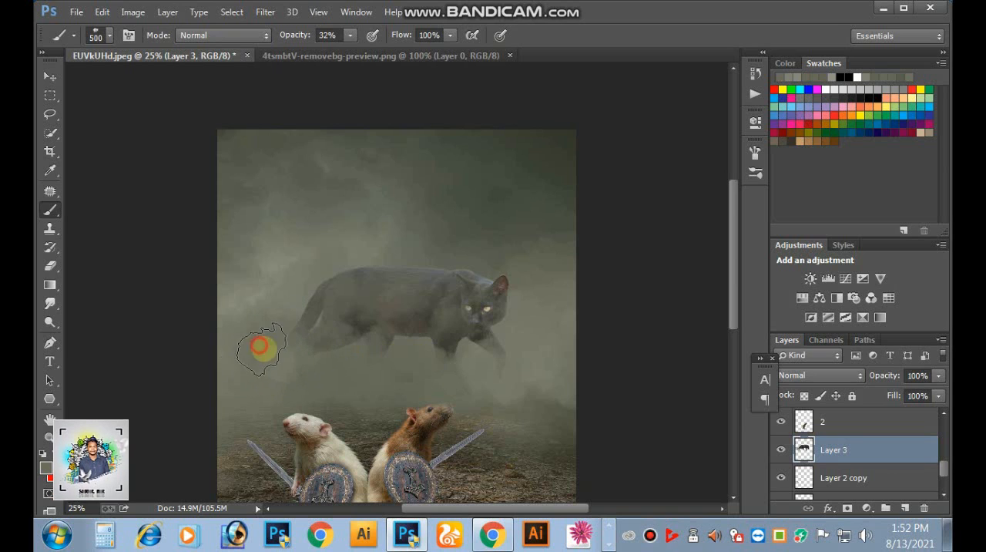
- Examine the whole composition zoomed out and in full-screen view, with the Move tool active
key(ctrl+minus)
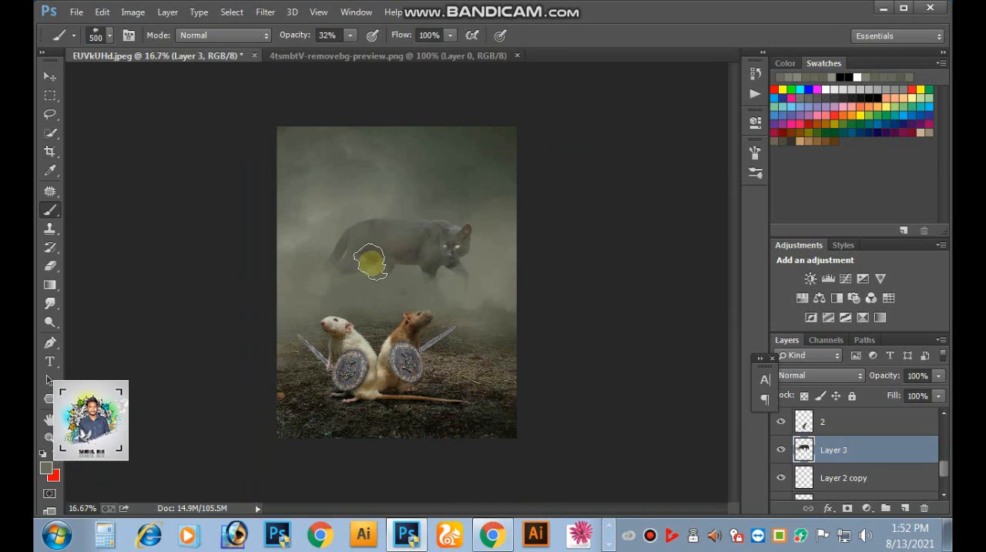
click(50, 80)
key(ctrl+plus)
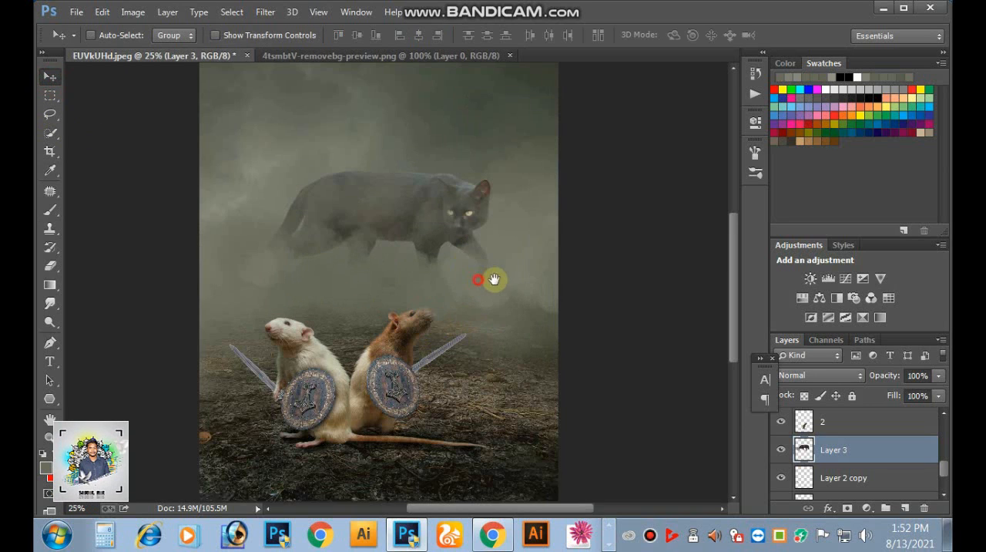
key(f)
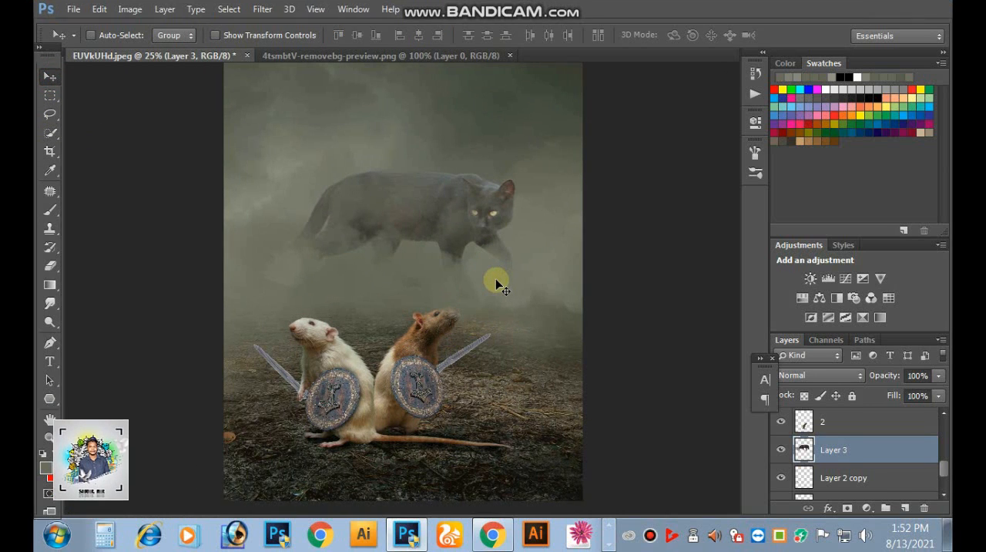
key(f)
key(f)
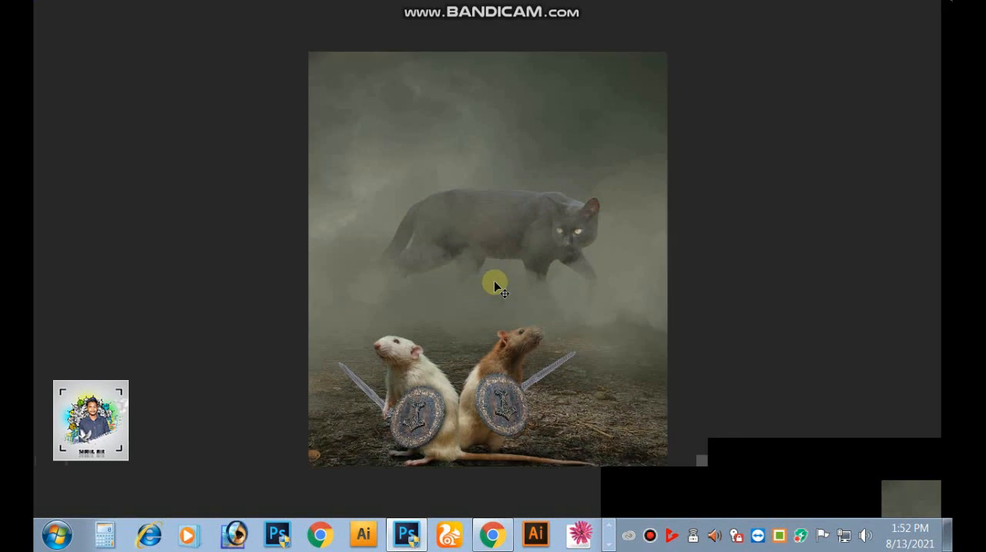